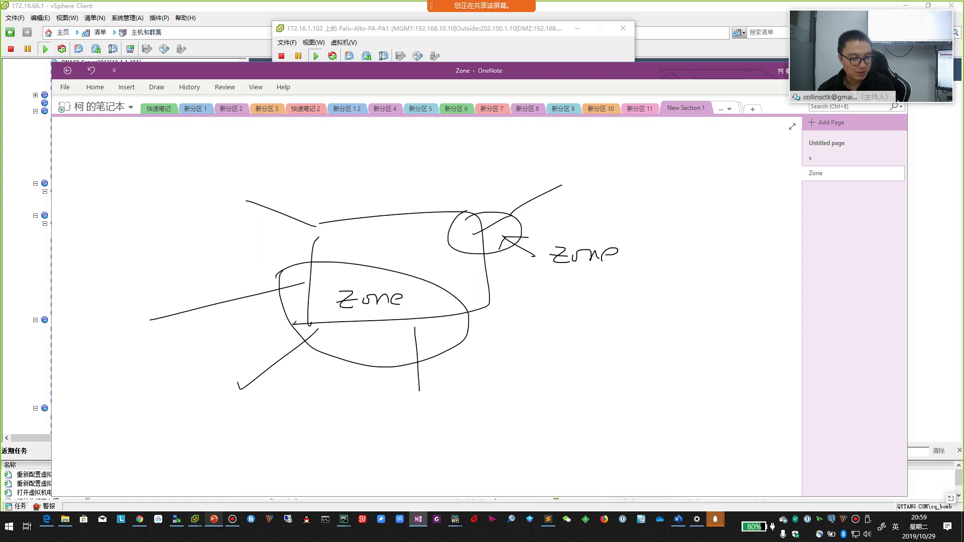
Return to the slideshow, then bring up the Palo Alto firewall's Device Setup Management page in the VM
key("Left")
key("Left")
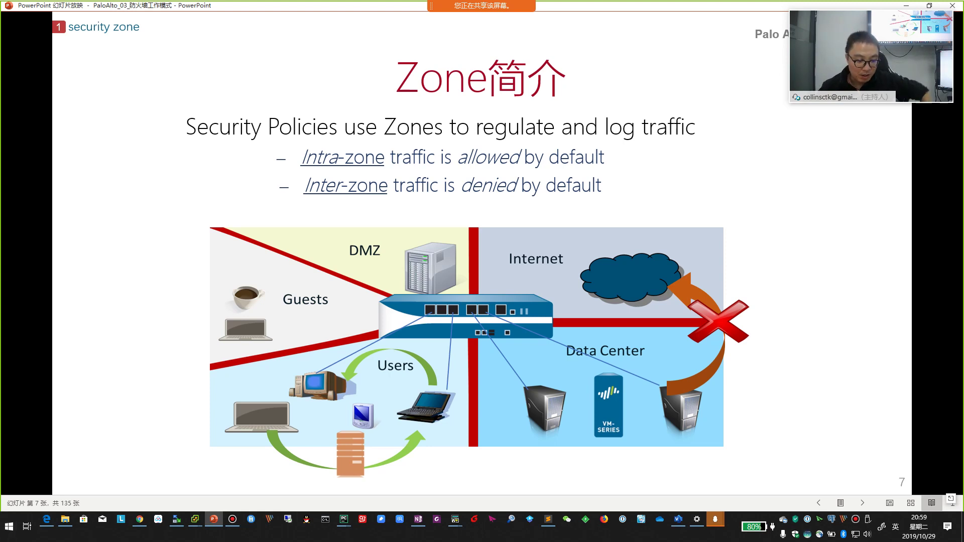
left_click(195, 518)
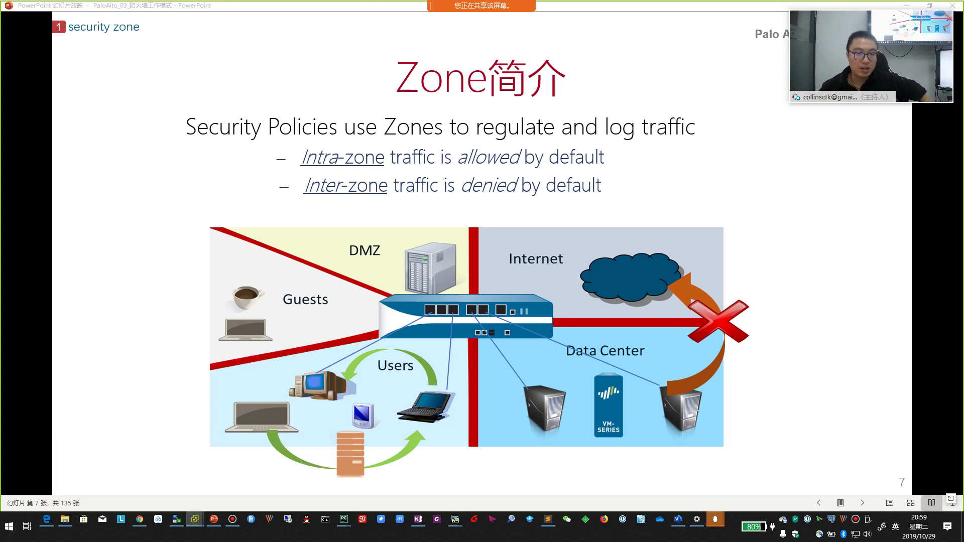
key("alt+Tab")
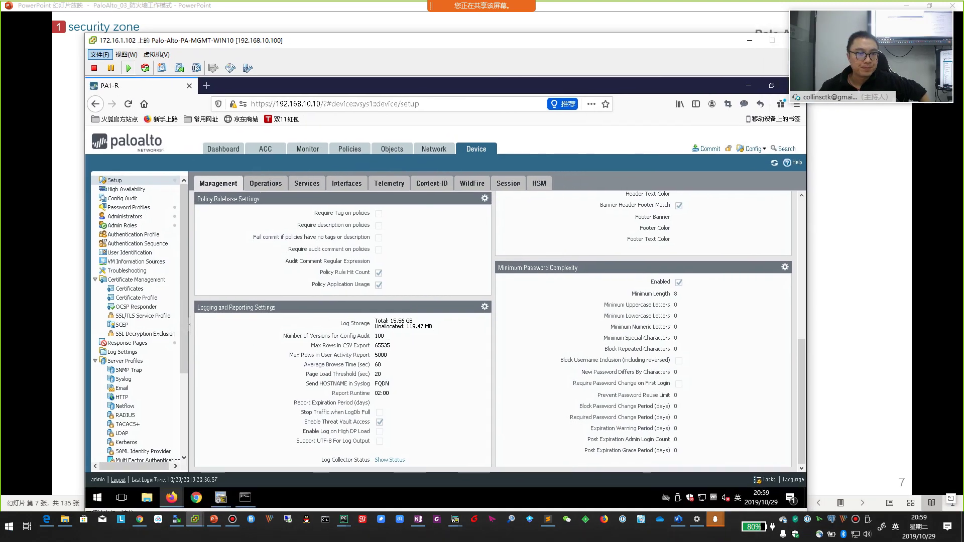
Go to Policies > Security and open the interzone-default rule
left_click(349, 148)
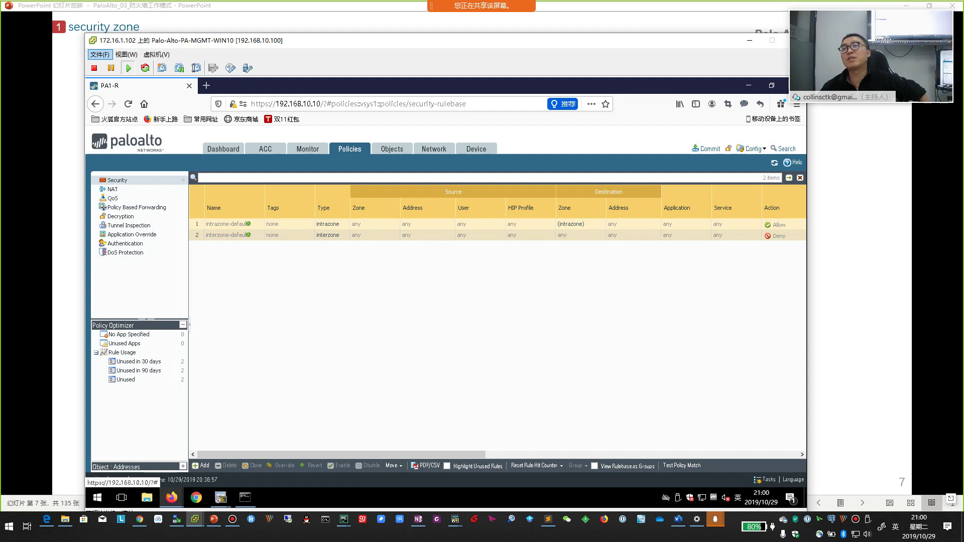
left_click(794, 235)
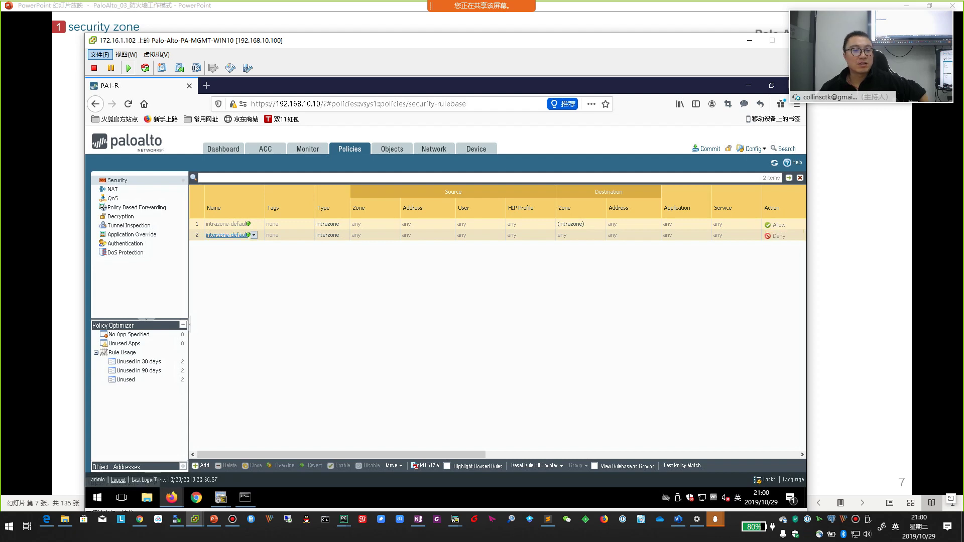
left_click(226, 235)
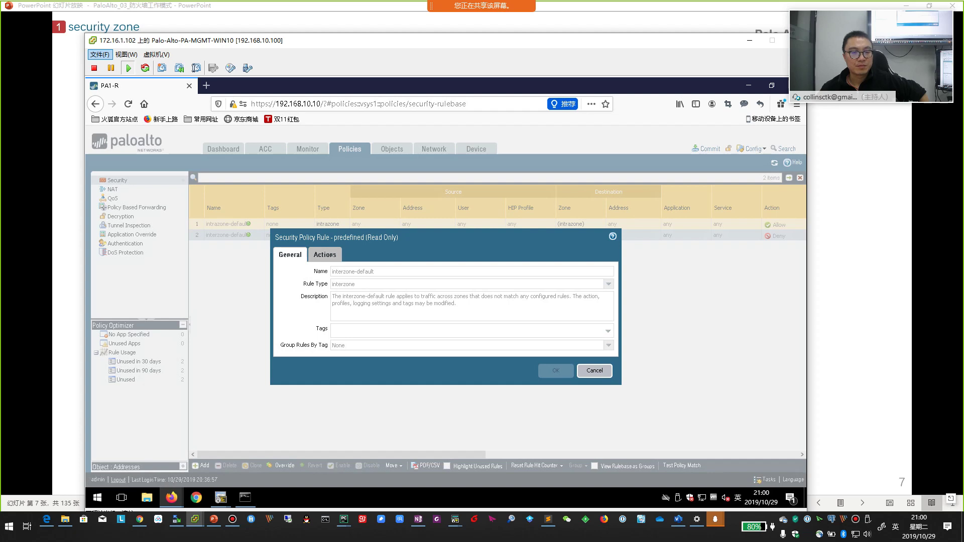
Check interzone-default's Deny and intrazone-default's Allow on their Actions tabs, cancelling each dialog
left_click(325, 255)
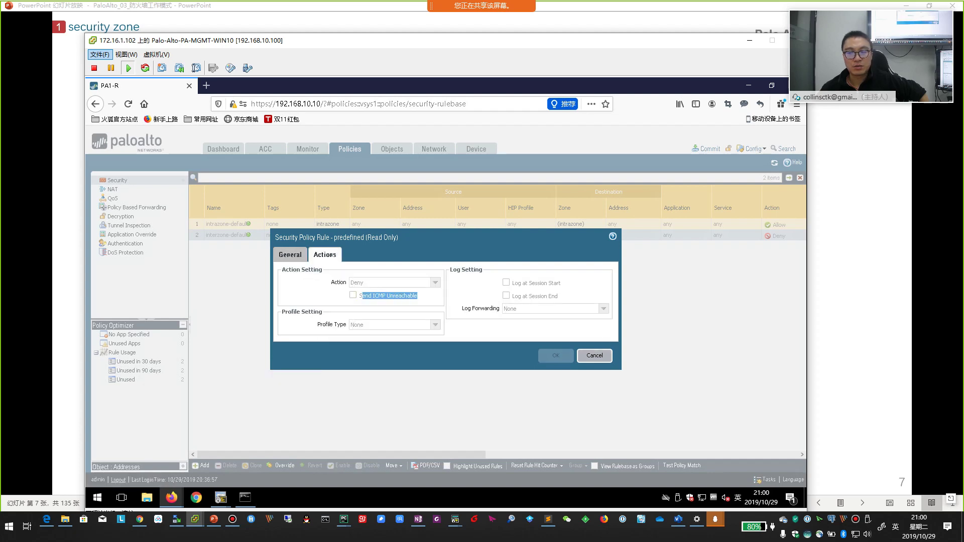
left_click(594, 355)
left_click(226, 224)
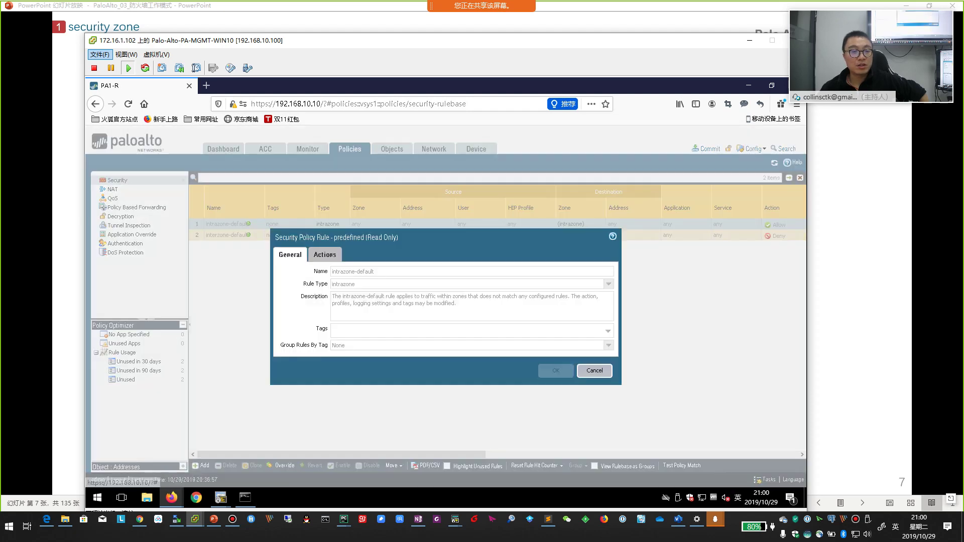
left_click(324, 254)
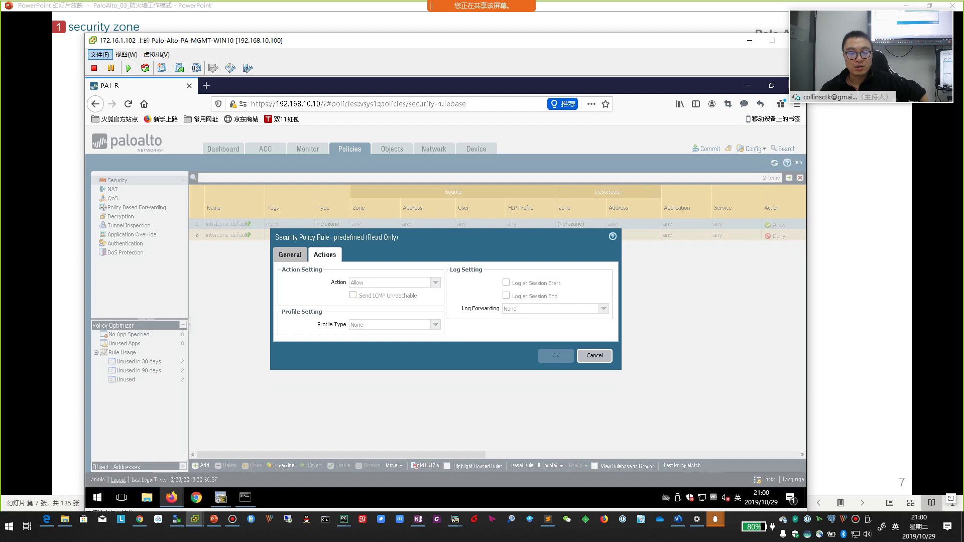
left_click(594, 355)
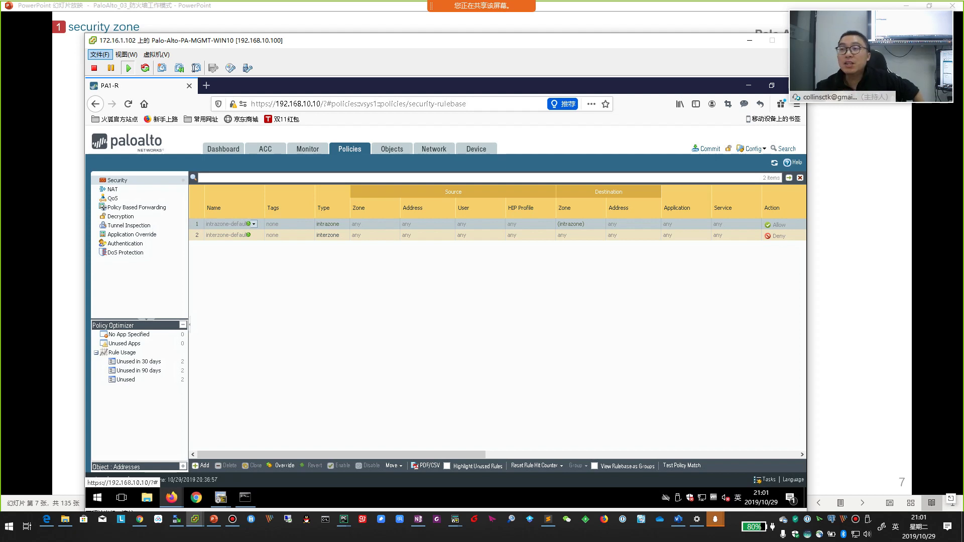
Advance the slideshow to slide 10 '创建Zone示例', then restore the firewall console
key("alt+Tab")
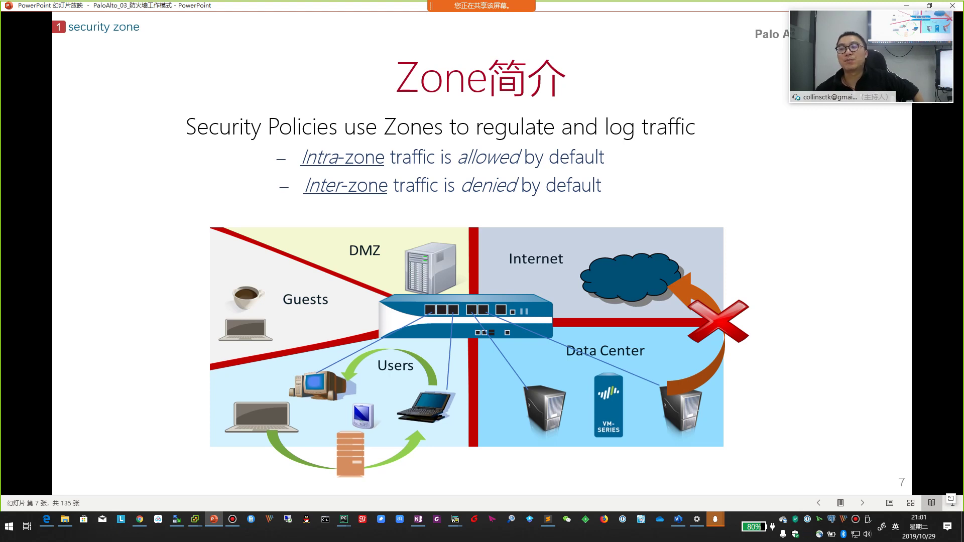
key("Right")
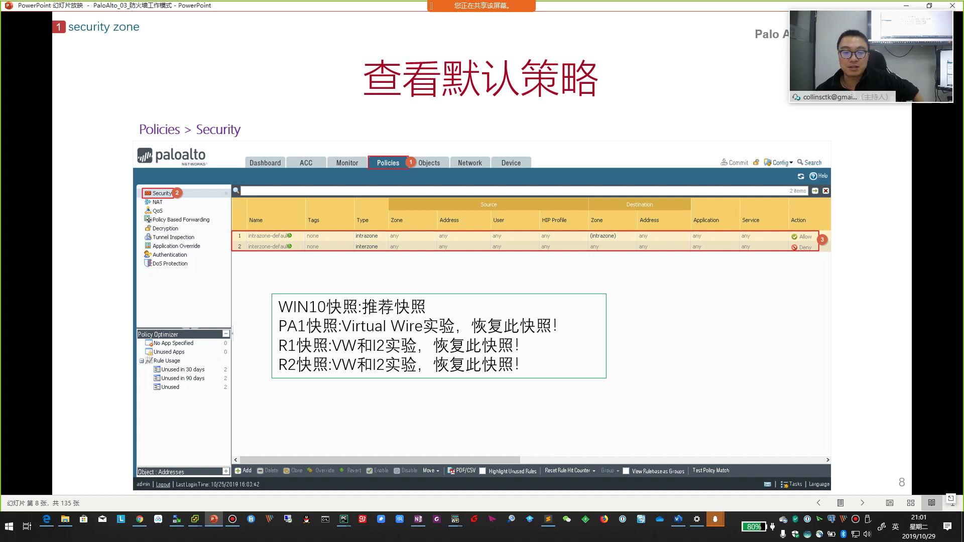
key("Right")
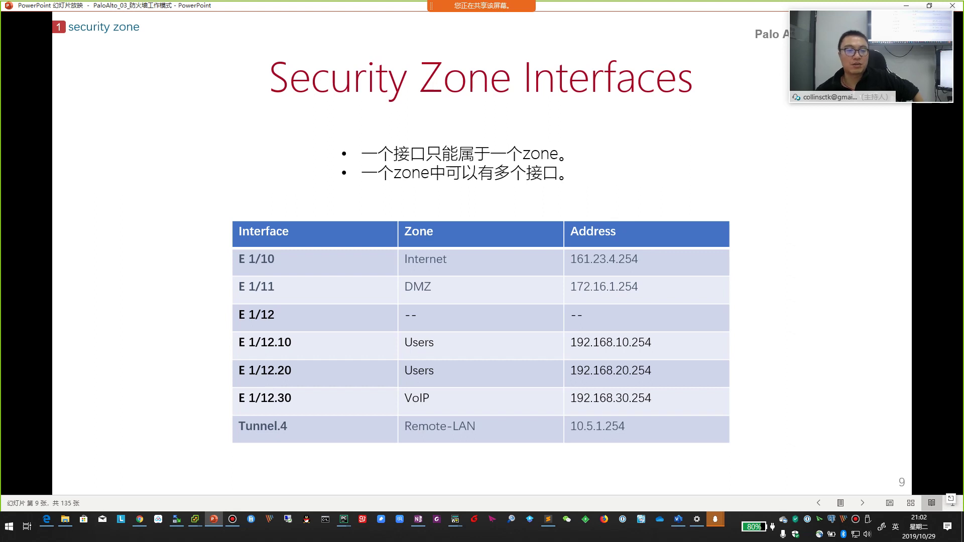
key("Right")
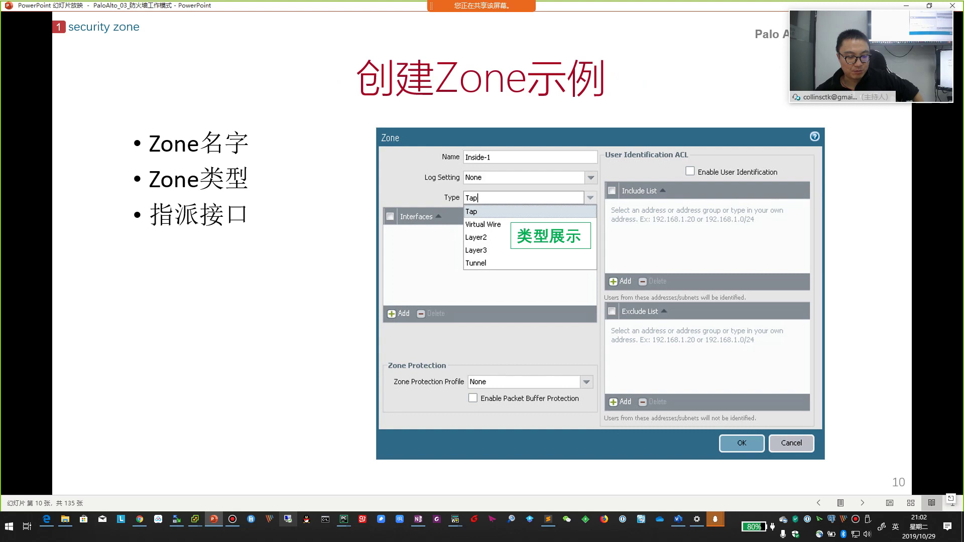
mouse_move(195, 518)
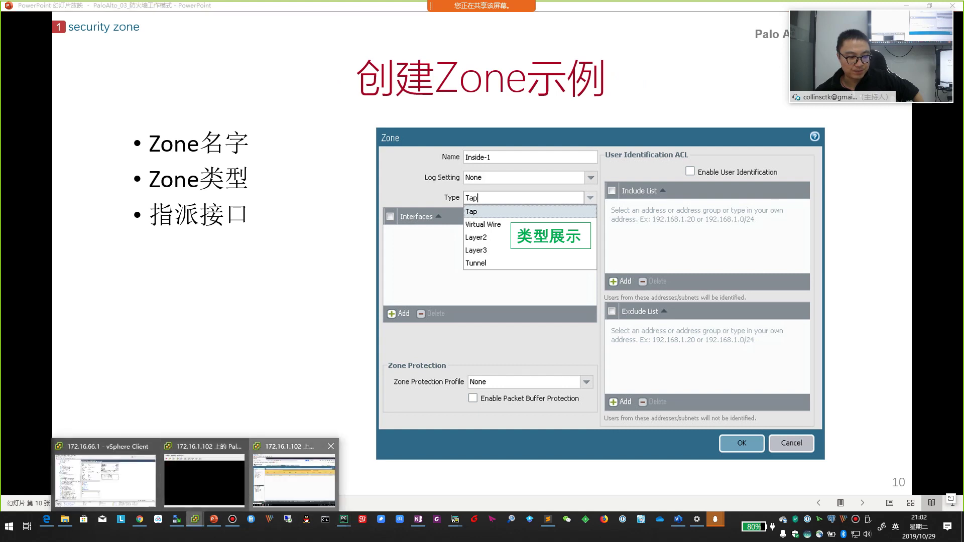
left_click(306, 465)
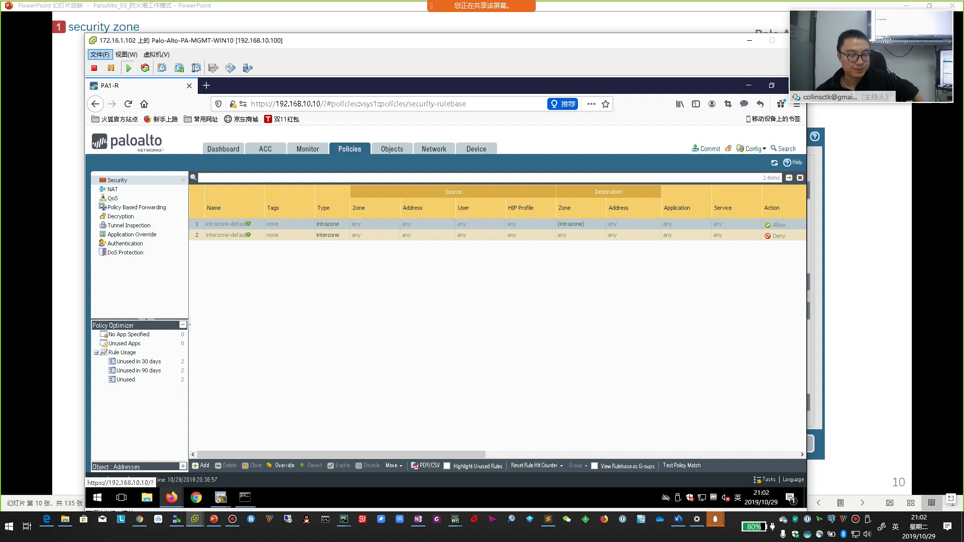
Under Network > Zones, add a zone named 'sdf' and list its Type options
left_click(434, 149)
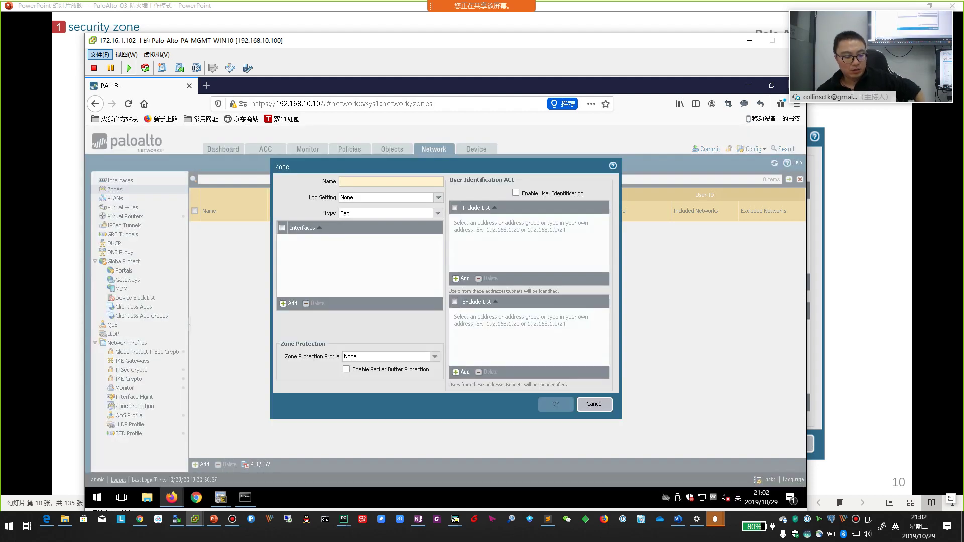
type("sdf")
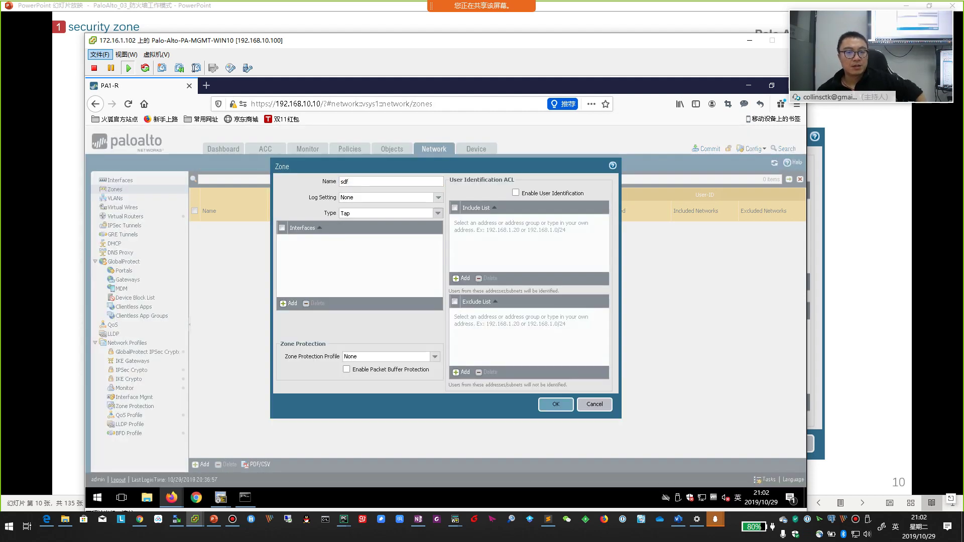
left_click(438, 213)
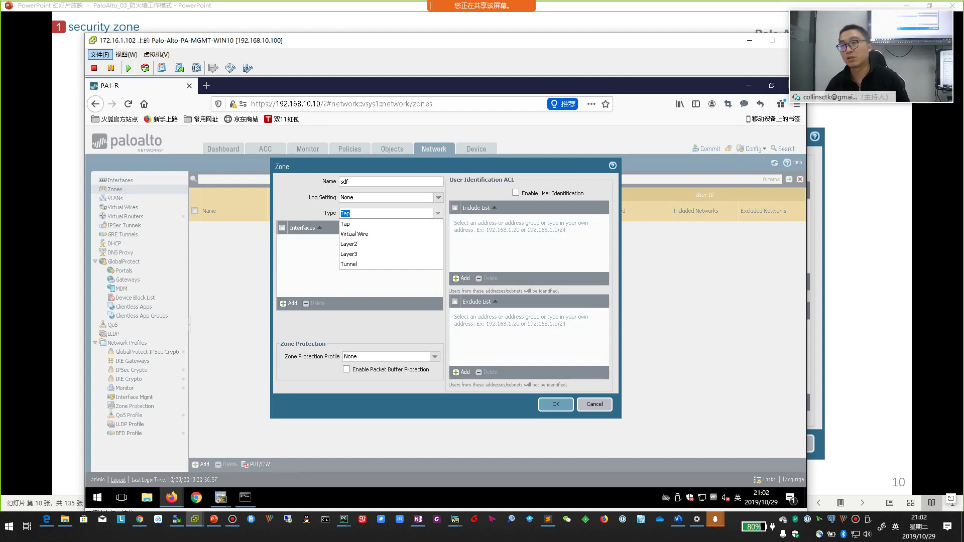
Compare the zone types with slide 10, then return to the 'sdf' zone dialog
key("alt+Tab")
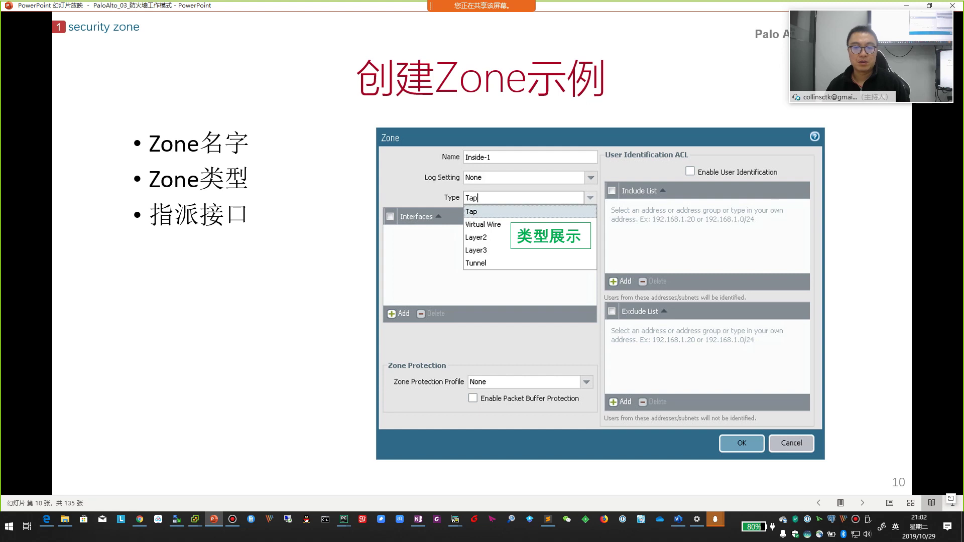
key("Right")
key("Left")
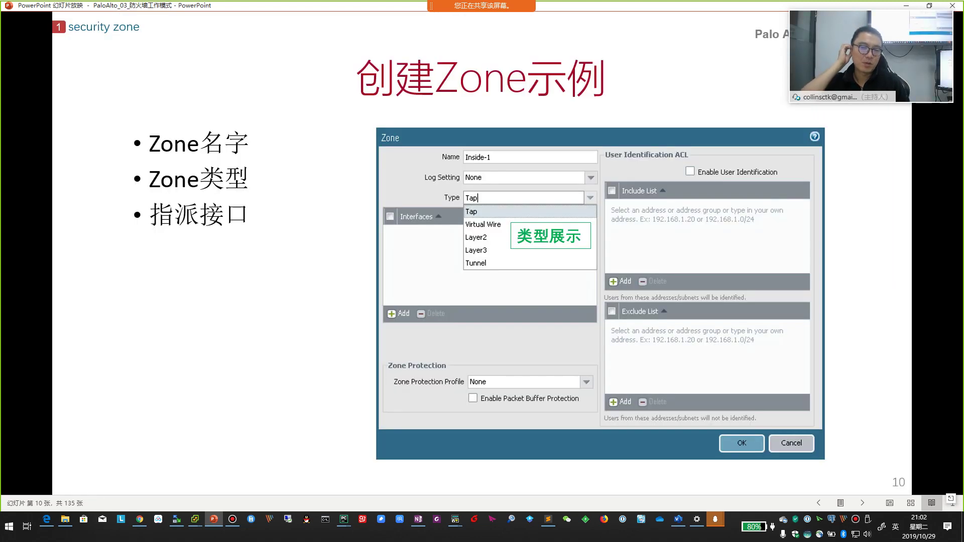
key("alt+Tab")
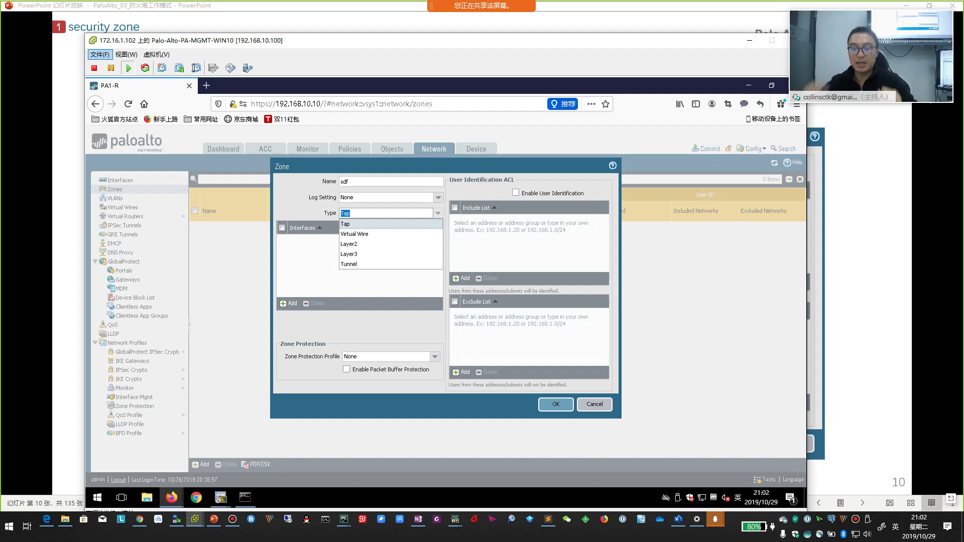
Switch to OneNote and erase all ink from the zone sketch page
key("alt+Tab")
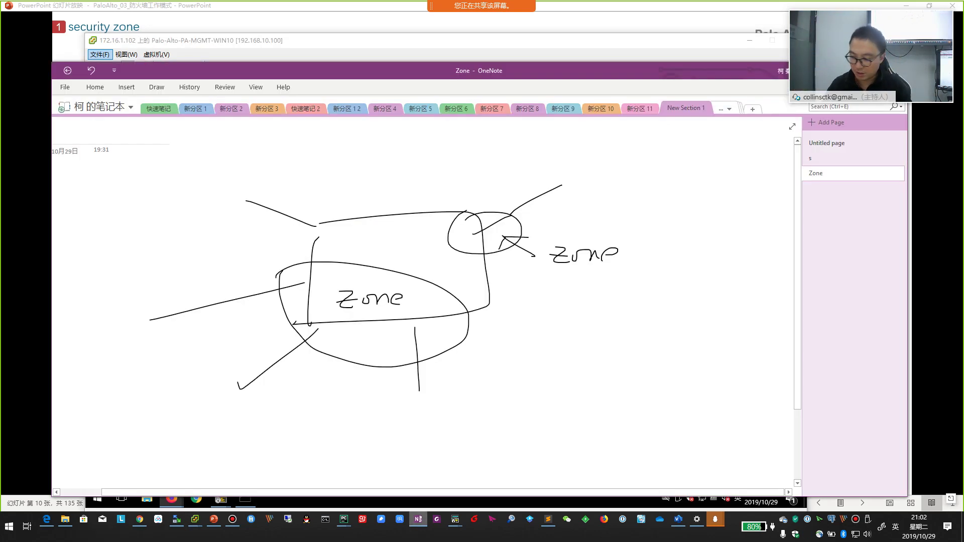
key("ctrl+a")
key("ctrl+a")
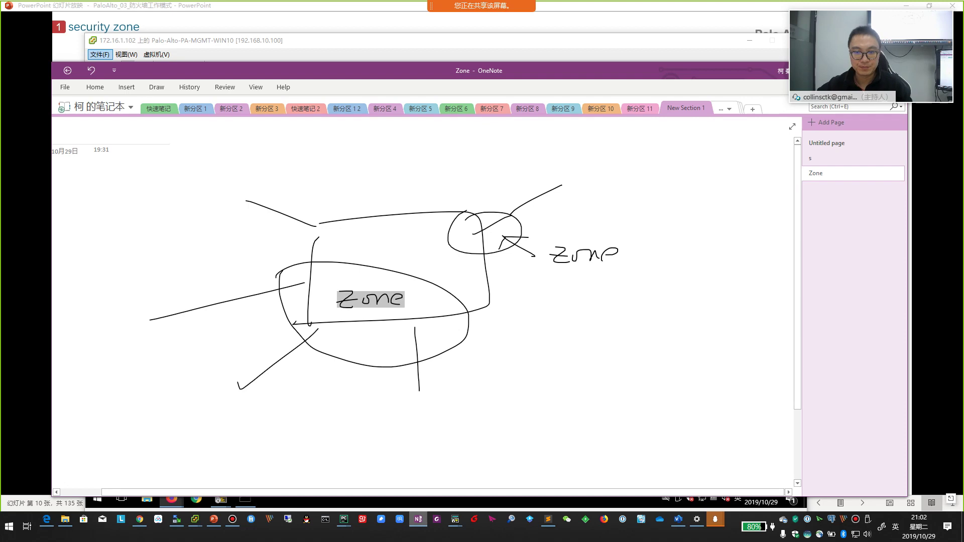
key("Delete")
Draw a chain of linked circles with a switch box labelled SW
mouse_move(407, 179)
left_mouse_down()
mouse_move(444, 206)
mouse_move(419, 184)
left_mouse_up()
left_click_drag(419, 214, 415, 267)
left_click_drag(405, 262, 419, 255)
left_click_drag(393, 333, 438, 330)
left_click_drag(410, 298, 412, 325)
left_click_drag(390, 219, 388, 238)
mouse_move(402, 219)
left_mouse_down()
mouse_move(460, 217)
mouse_move(385, 242)
left_mouse_up()
mouse_move(400, 230)
left_mouse_down()
mouse_move(412, 227)
mouse_move(400, 238)
left_mouse_up()
mouse_move(424, 229)
left_mouse_down()
mouse_move(438, 236)
mouse_move(520, 224)
left_mouse_up()
left_click_drag(504, 218, 504, 229)
Add a SPAN-labelled arrow from the switch to an IPS circle
mouse_move(477, 193)
left_mouse_down()
mouse_move(489, 192)
mouse_move(475, 205)
left_mouse_up()
left_click_drag(497, 193, 499, 201)
mouse_move(513, 200)
left_mouse_down()
mouse_move(519, 188)
mouse_move(528, 196)
mouse_move(552, 187)
mouse_move(533, 216)
mouse_move(543, 236)
mouse_move(556, 236)
left_mouse_up()
mouse_move(556, 222)
left_mouse_down()
mouse_move(573, 233)
mouse_move(570, 259)
left_mouse_up()
left_click_drag(557, 245, 574, 240)
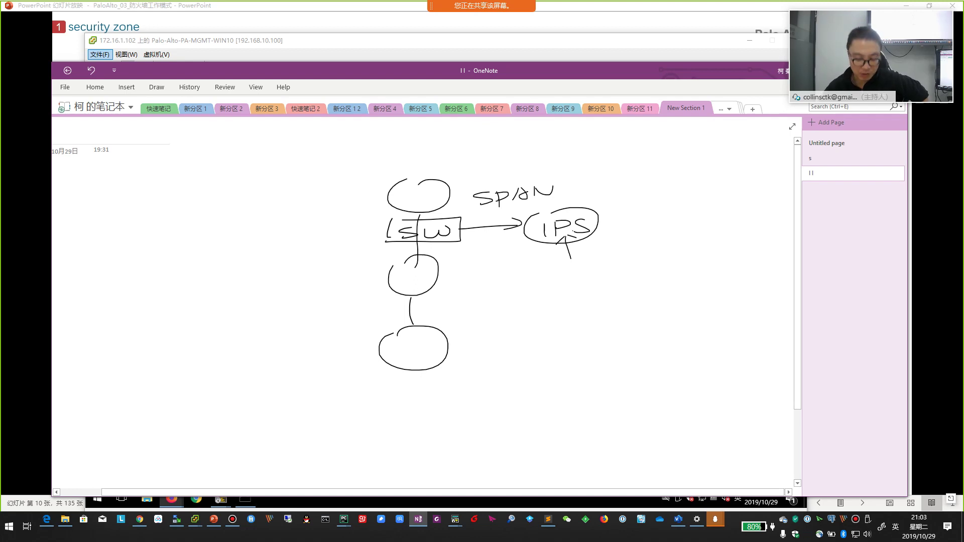
Relabel IPS as IDS, draw the traffic line, and add a second SW-to-IDS arrow
left_click_drag(542, 228, 589, 226)
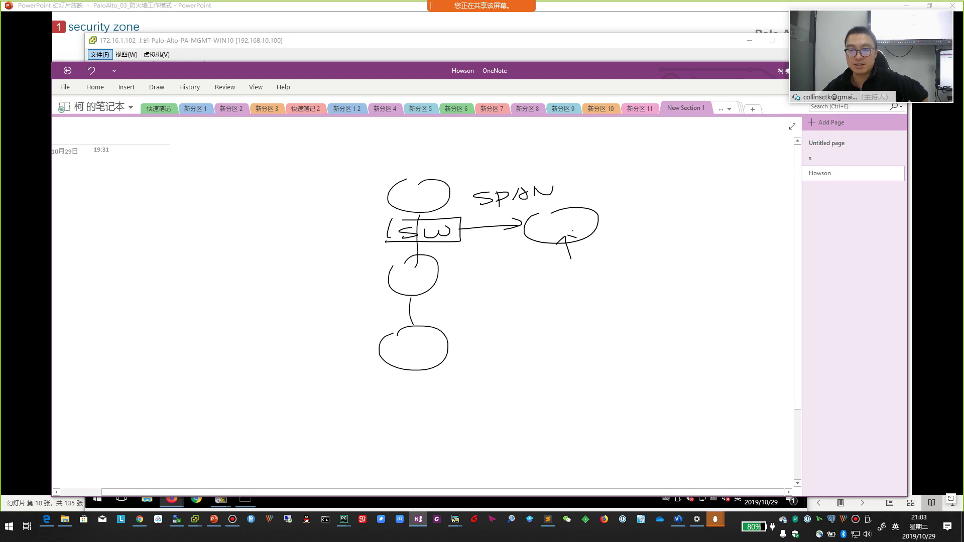
mouse_move(558, 216)
left_mouse_down()
mouse_move(559, 232)
mouse_move(577, 230)
mouse_move(567, 234)
left_mouse_up()
left_click_drag(393, 150, 379, 357)
left_click_drag(362, 346, 387, 349)
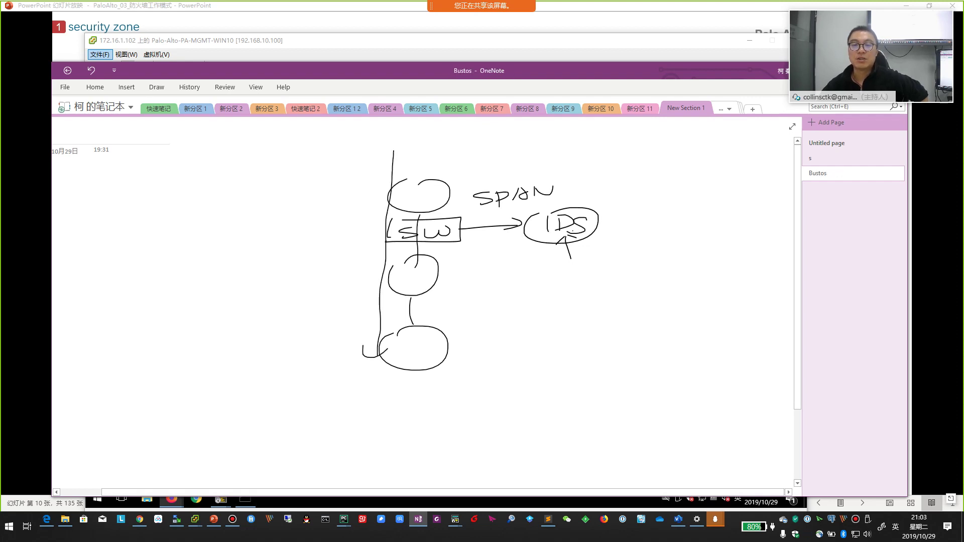
left_click_drag(462, 240, 533, 237)
left_click_drag(521, 232, 523, 247)
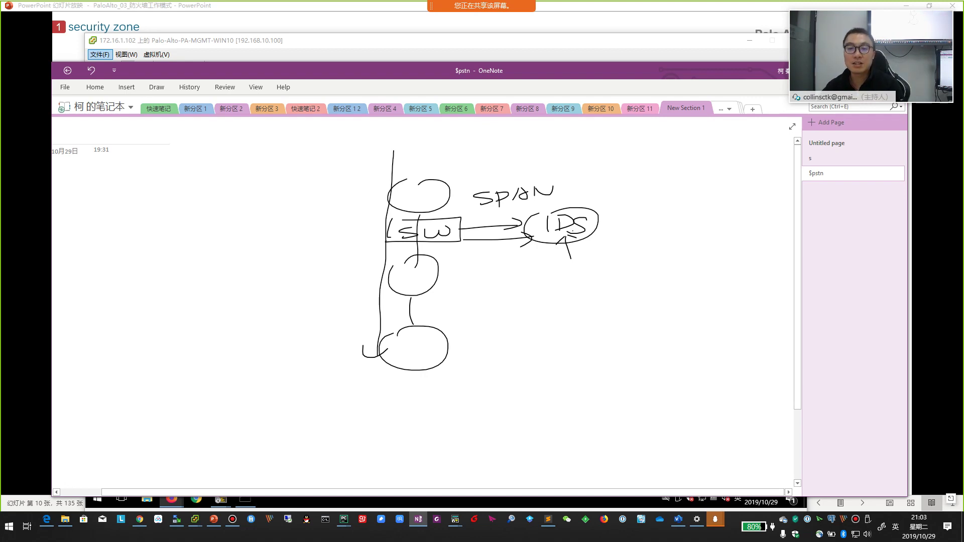
Write a note under SPAN and return to the zone creation slide
left_click_drag(514, 207, 532, 210)
left_click_drag(530, 204, 553, 208)
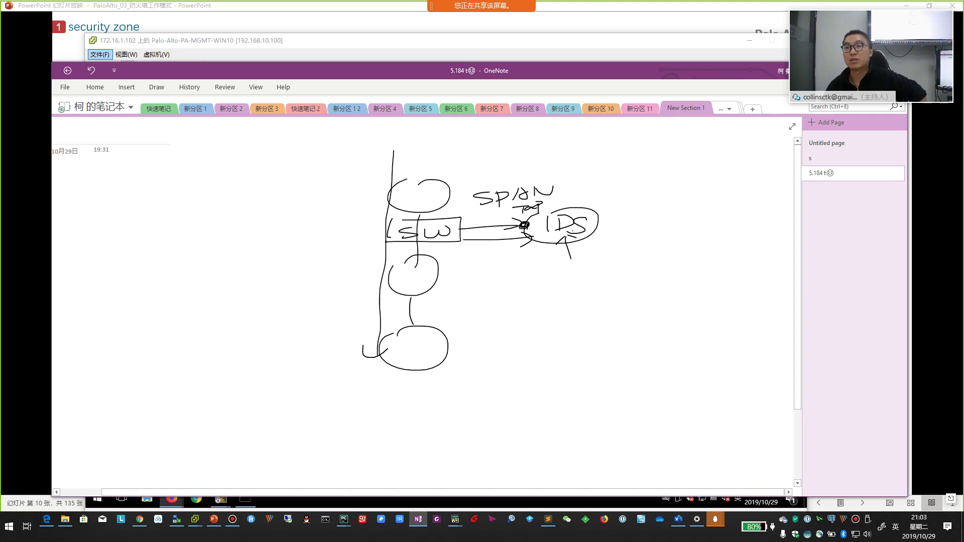
key("alt+Tab")
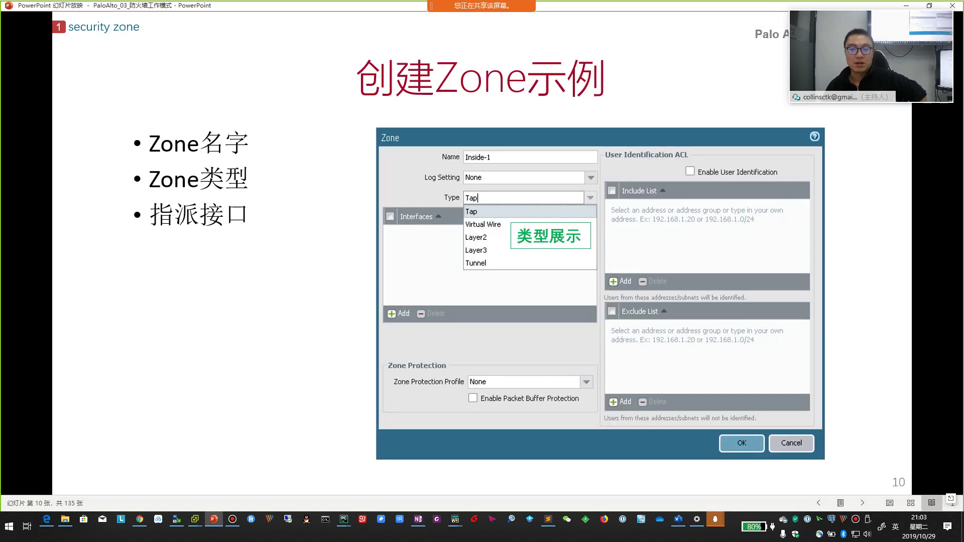
Preview the interface-type and Virtual Wire slides, return to slide 10, and reopen the OneNote sketch
key("Right")
key("Right")
key("Right")
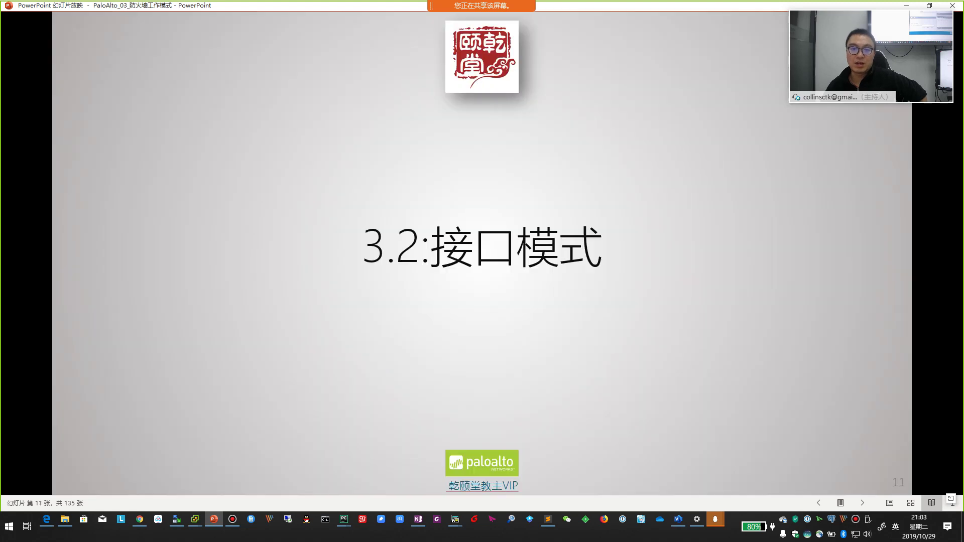
key("Right")
key("Right")
key("Right")
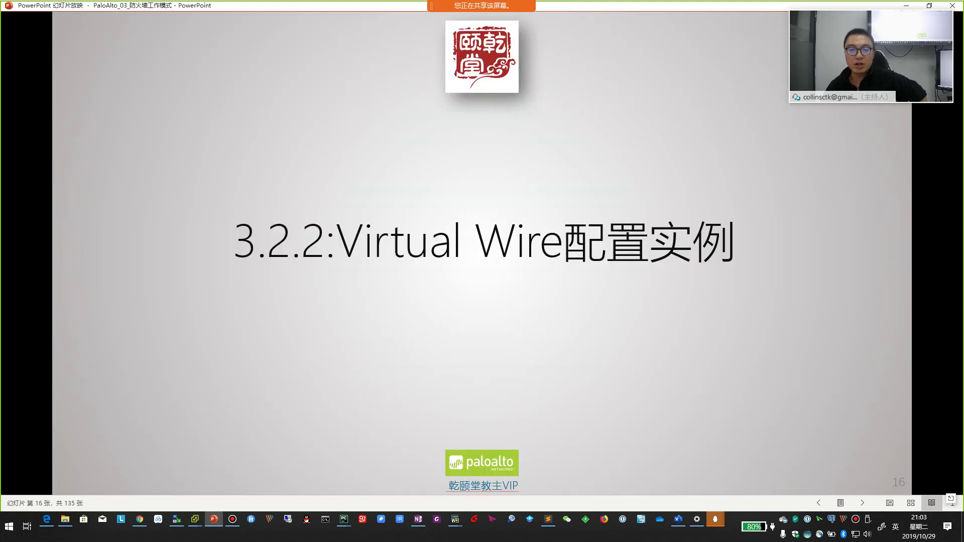
key("Left")
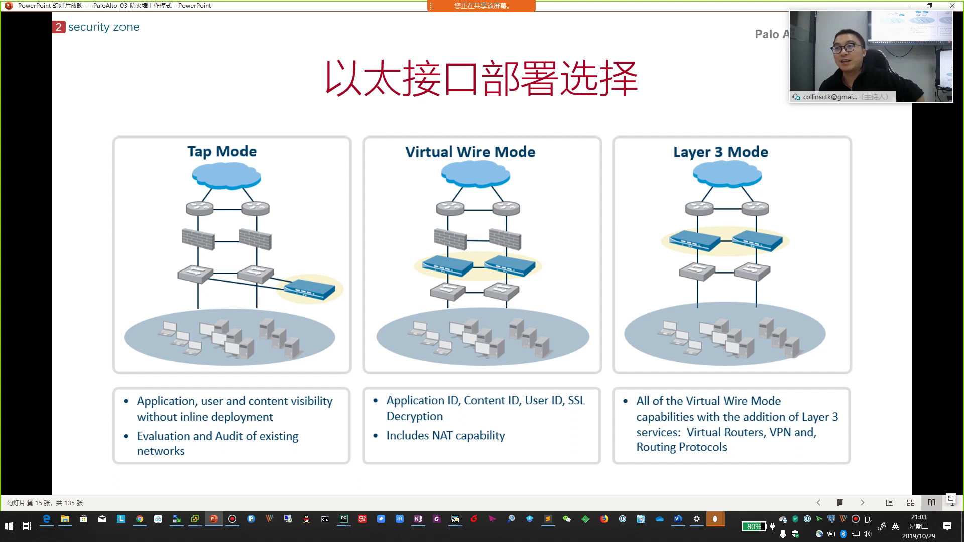
key("Left")
key("Left")
key("Left")
key("Left")
key("Left")
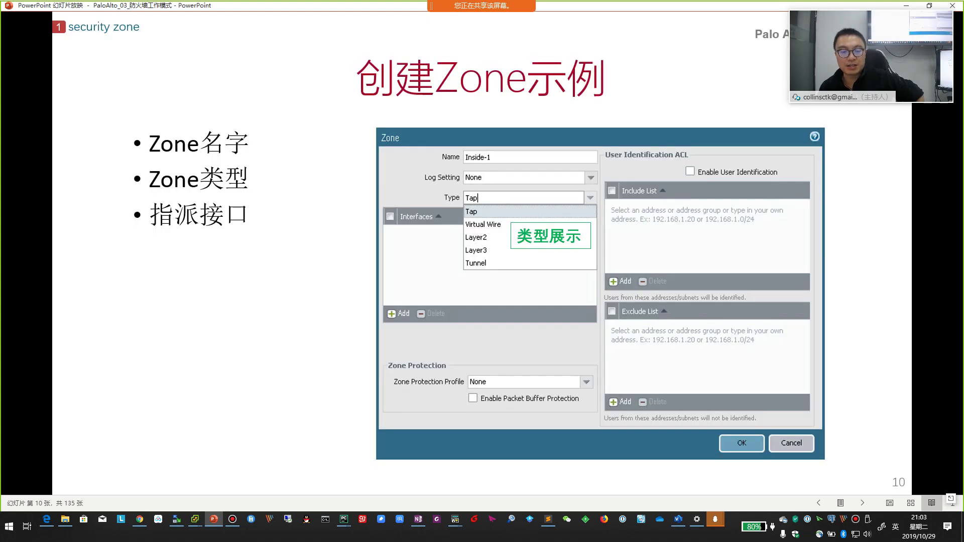
left_click(418, 518)
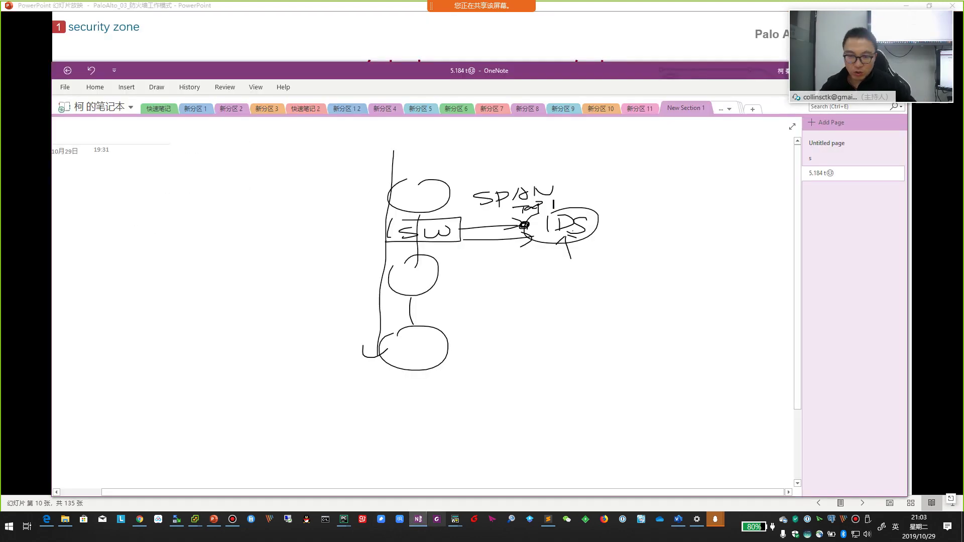
Delete the SPAN/IDS ink and clear the rest of the page
left_click_drag(473, 185, 588, 259)
key("Delete")
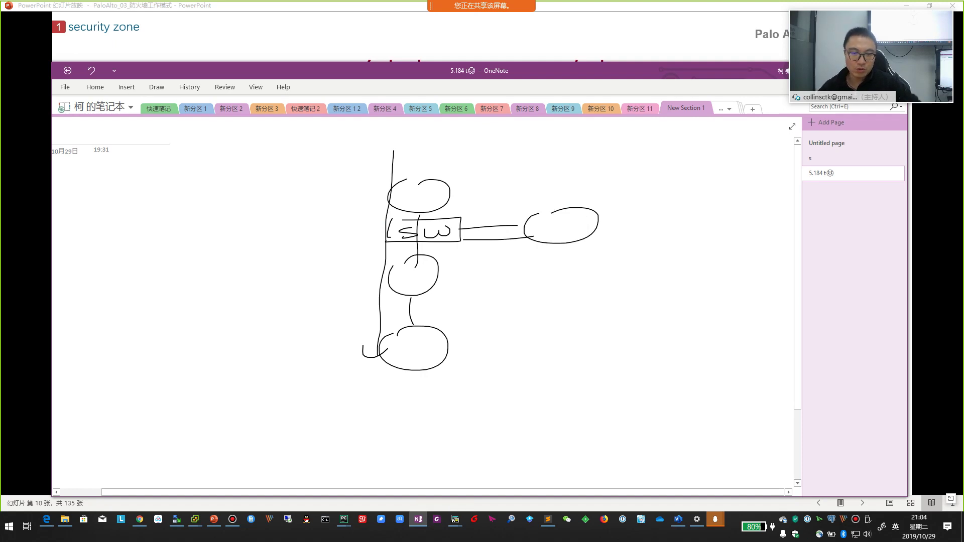
key("ctrl+a")
key("Delete")
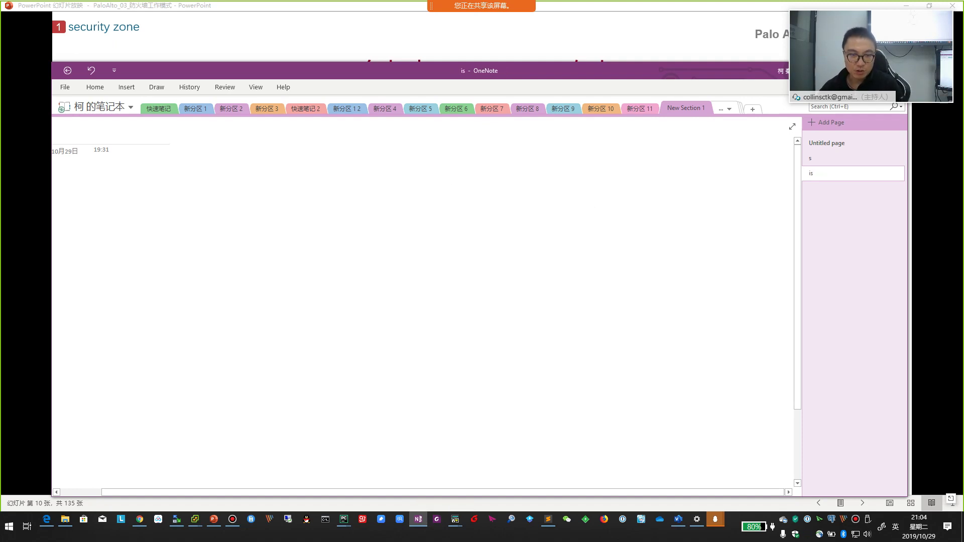
Draw two R router circles linked through a PA firewall box, undoing a stray arrow
left_click_drag(402, 178, 407, 207)
left_click_drag(406, 191, 422, 205)
left_click_drag(384, 302, 398, 327)
left_click_drag(397, 308, 400, 317)
left_click_drag(408, 214, 408, 287)
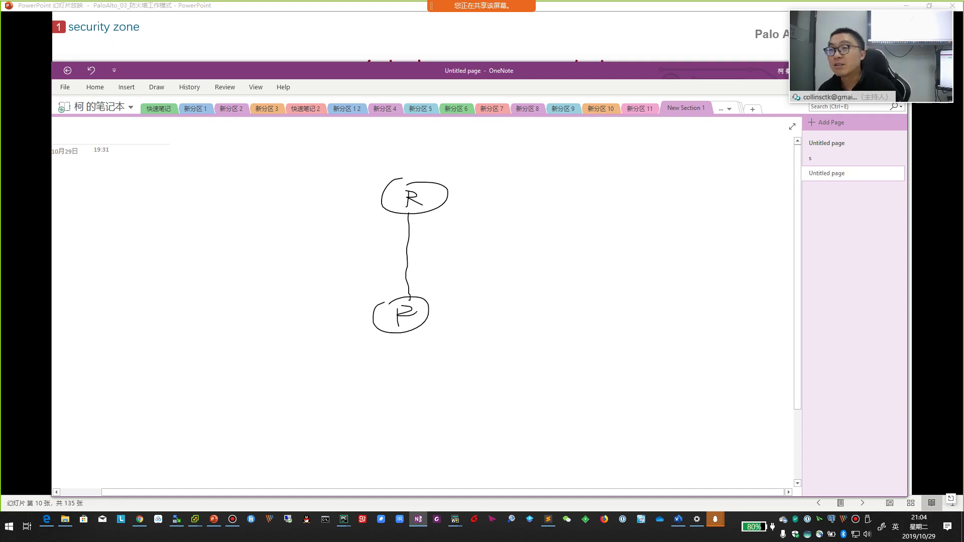
left_click_drag(383, 243, 386, 263)
mouse_move(389, 240)
left_mouse_down()
mouse_move(451, 238)
mouse_move(393, 263)
mouse_move(444, 255)
left_mouse_up()
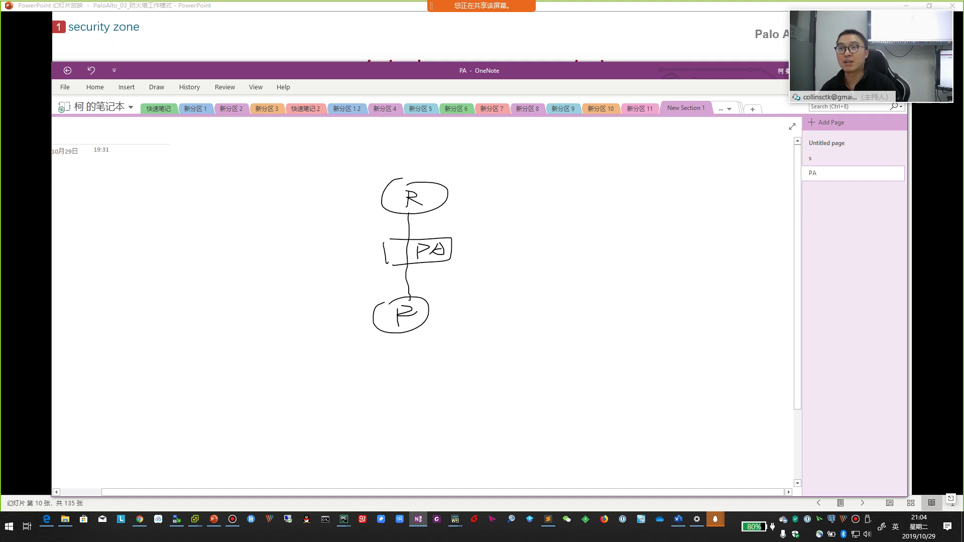
left_click_drag(449, 224, 443, 234)
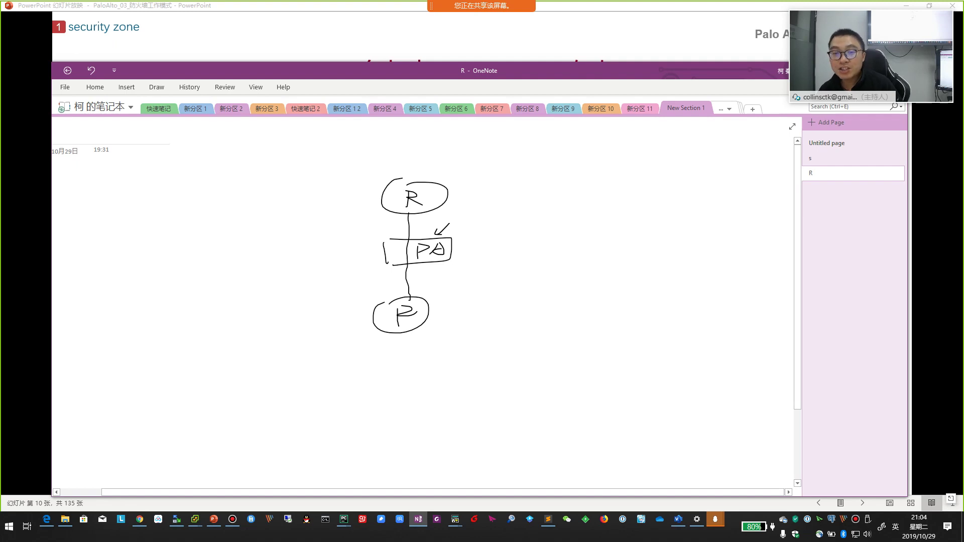
key("ctrl+z")
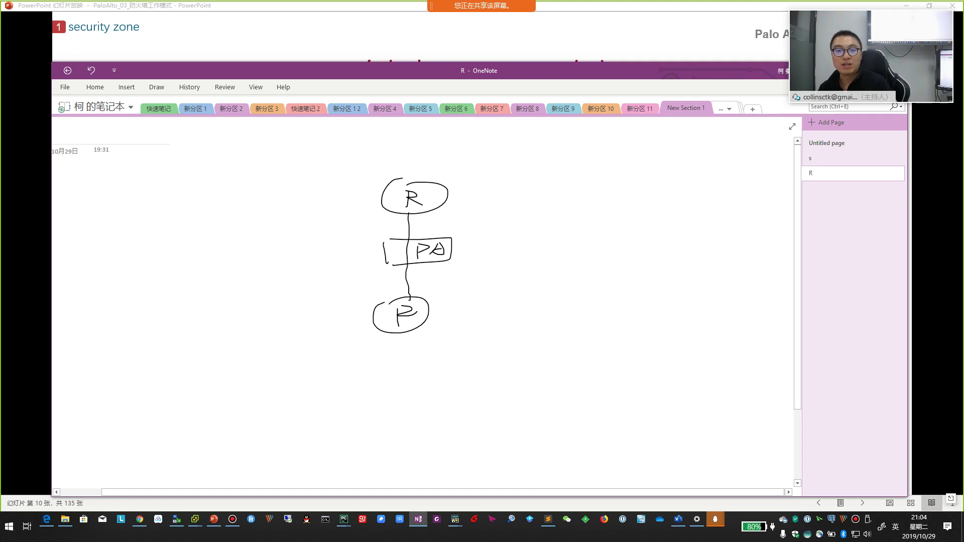
Add down and up traffic arrows through the PA box, then advance to slide 16 'Virtual Wire配置实例'
left_click_drag(398, 219, 403, 230)
mouse_move(395, 267)
left_mouse_down()
mouse_move(396, 290)
mouse_move(431, 273)
left_mouse_up()
left_click_drag(424, 236, 424, 217)
left_click_drag(415, 222, 433, 219)
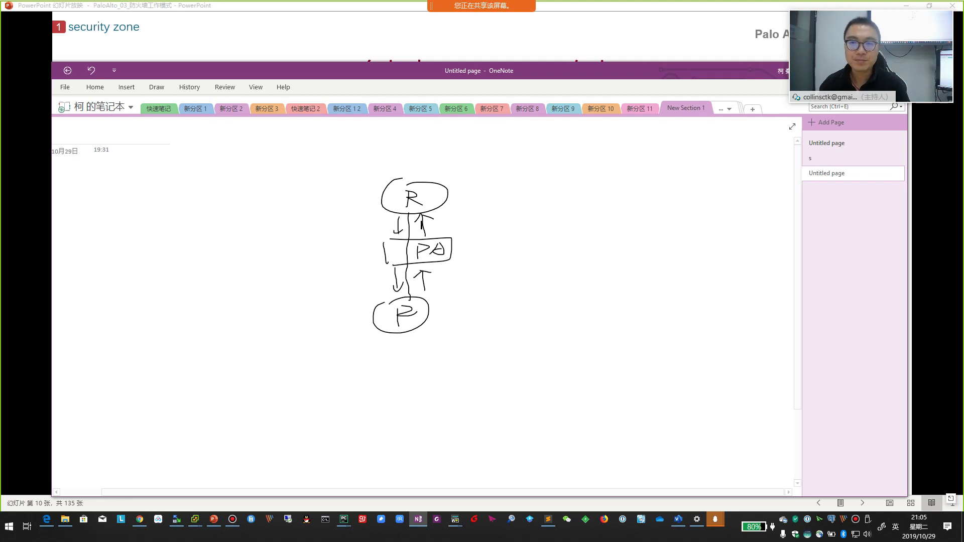
key("alt+Tab")
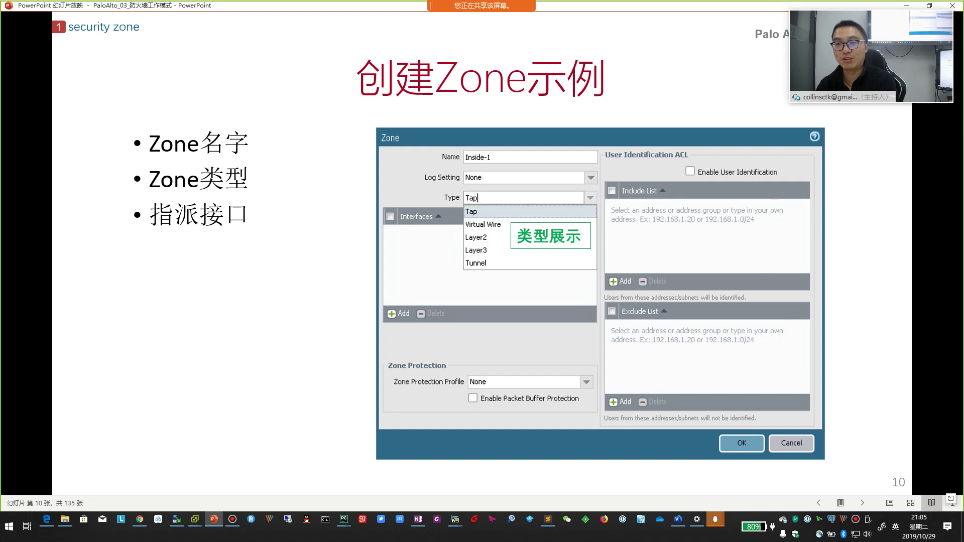
key("Right")
key("Right")
key("Right")
key("Right")
key("Right")
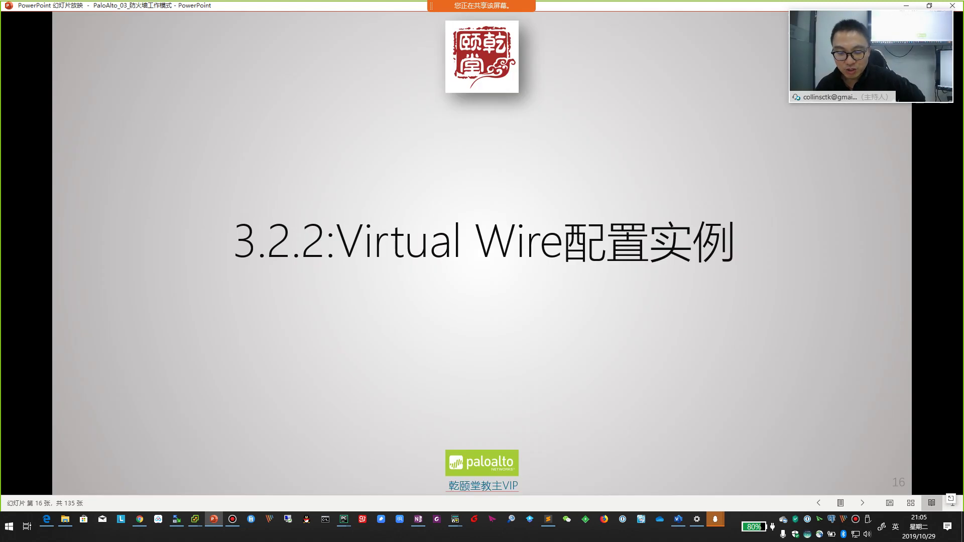
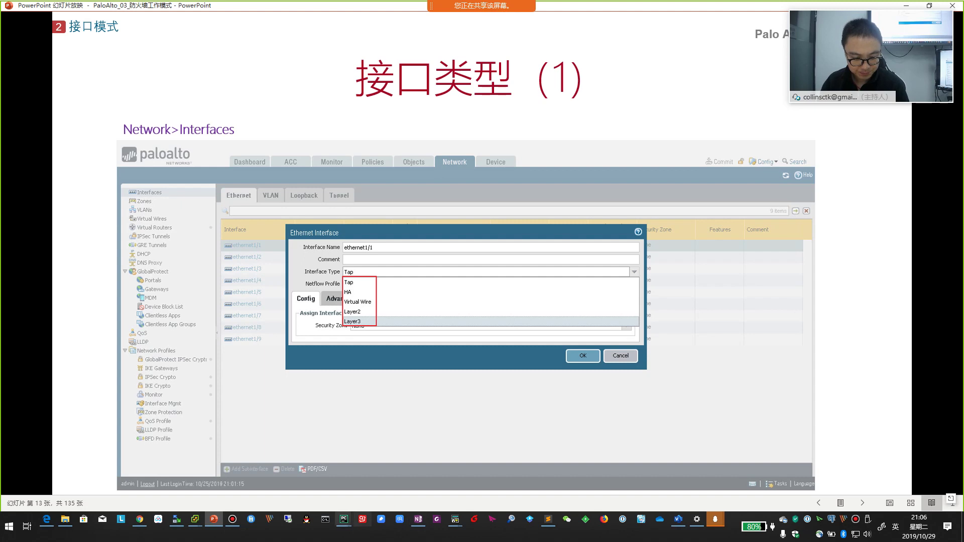
Bring the Palo Alto firewall VM console forward from its taskbar preview
mouse_move(344, 519)
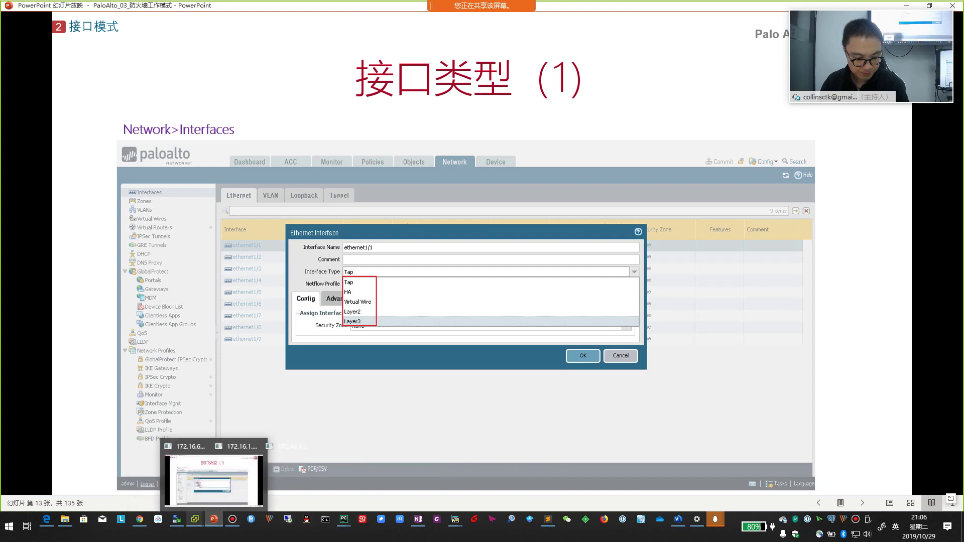
left_click(231, 477)
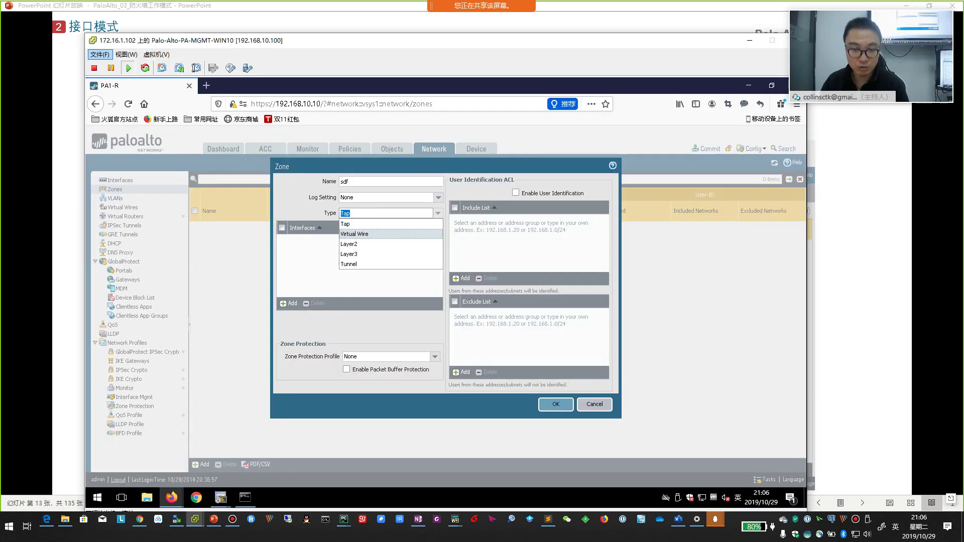
Cancel the unfinished zone 'sdf' and show the Network Interfaces list, ethernet1/1 through ethernet1/9
left_click(594, 404)
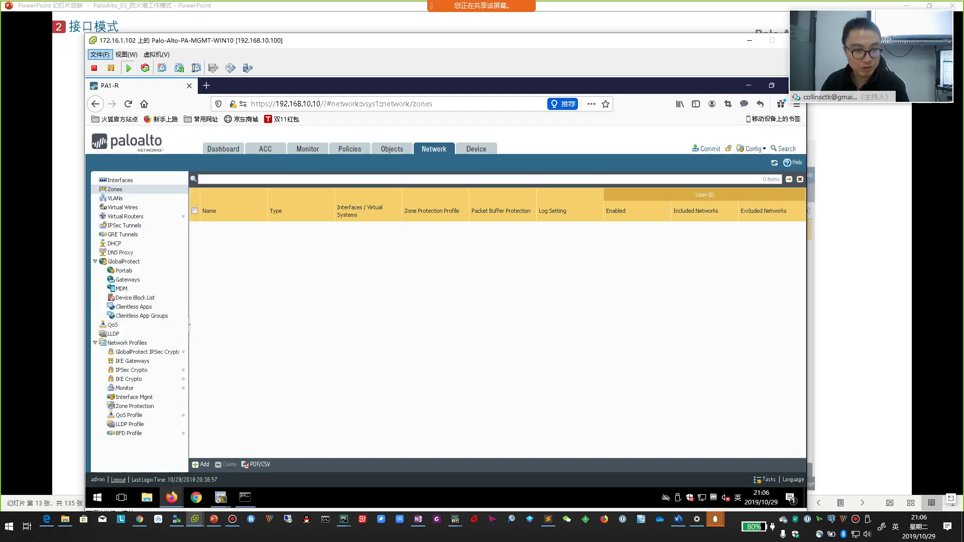
left_click(120, 180)
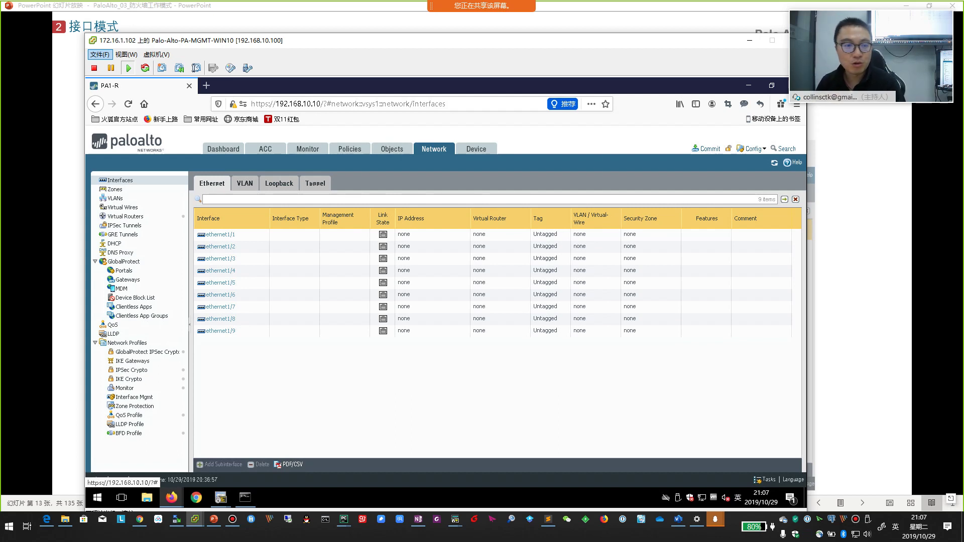
Open the Ethernet Interface configuration dialog for ethernet1/1
mouse_move(383, 235)
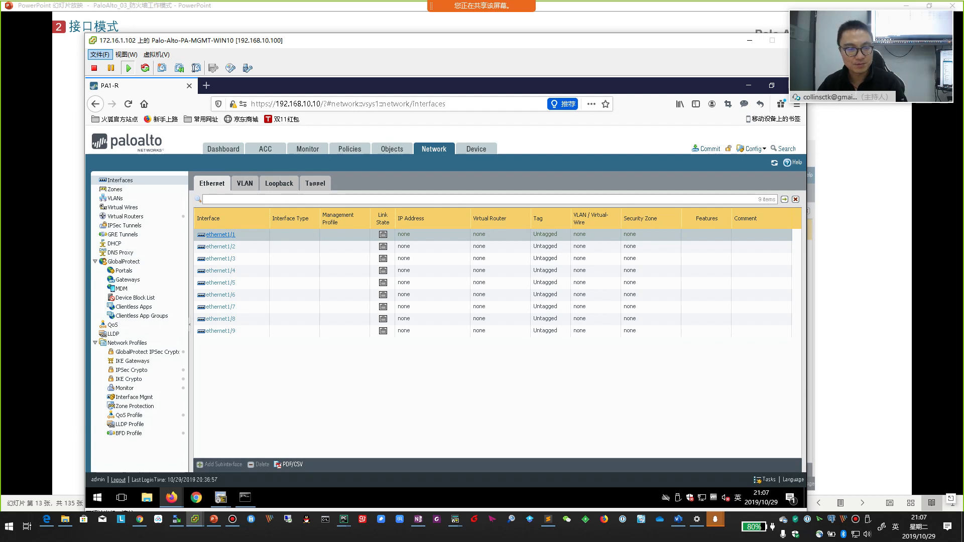
left_click(219, 235)
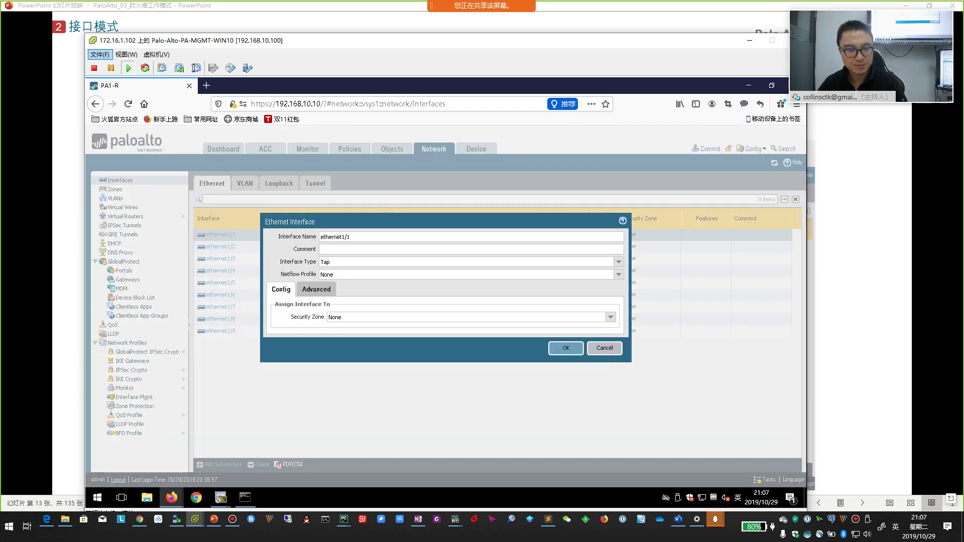
List ethernet1/1's available interface types, then advance the lecture to the next interface-types slide
left_click(619, 261)
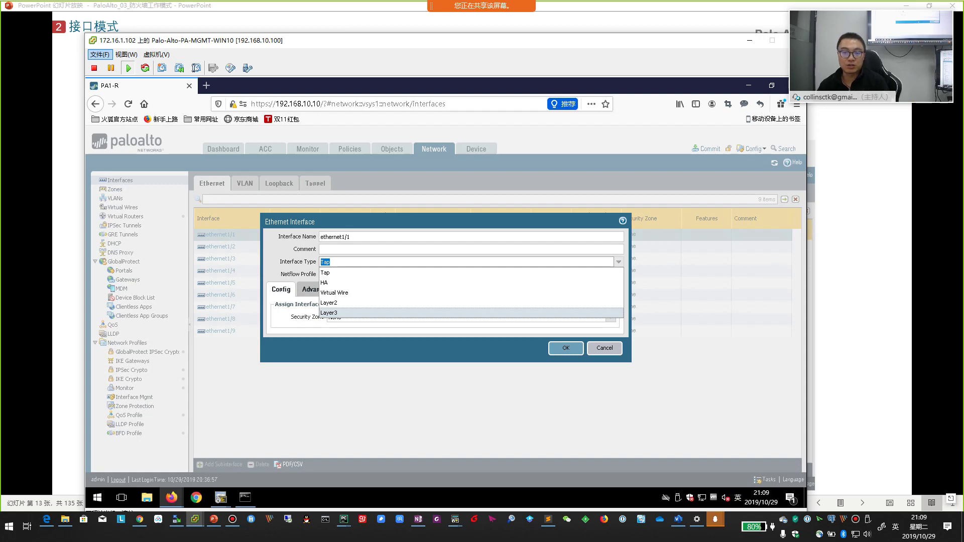
key("alt+Tab")
key("Page_Down")
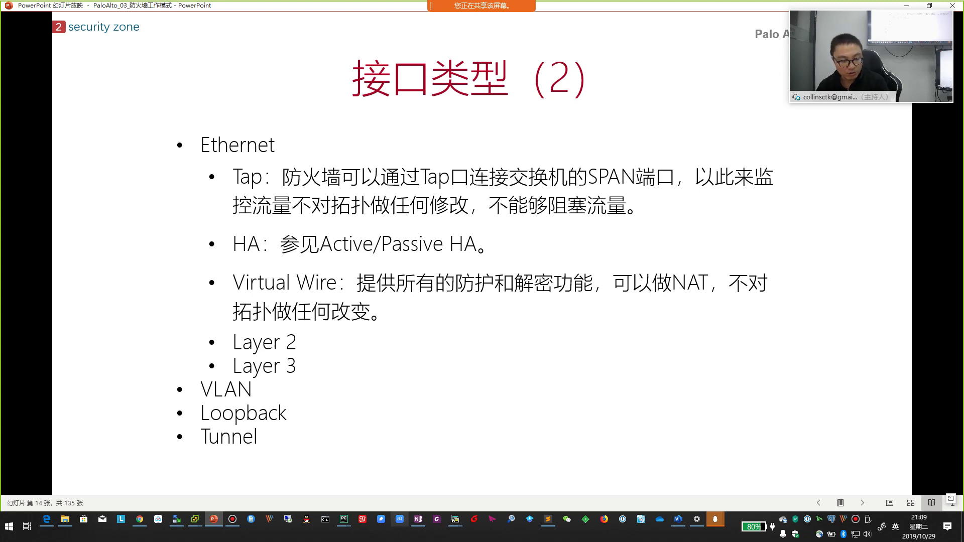
Back in the firewall, close ethernet1/1's dialog without saving and show the VLAN interfaces list
mouse_move(195, 518)
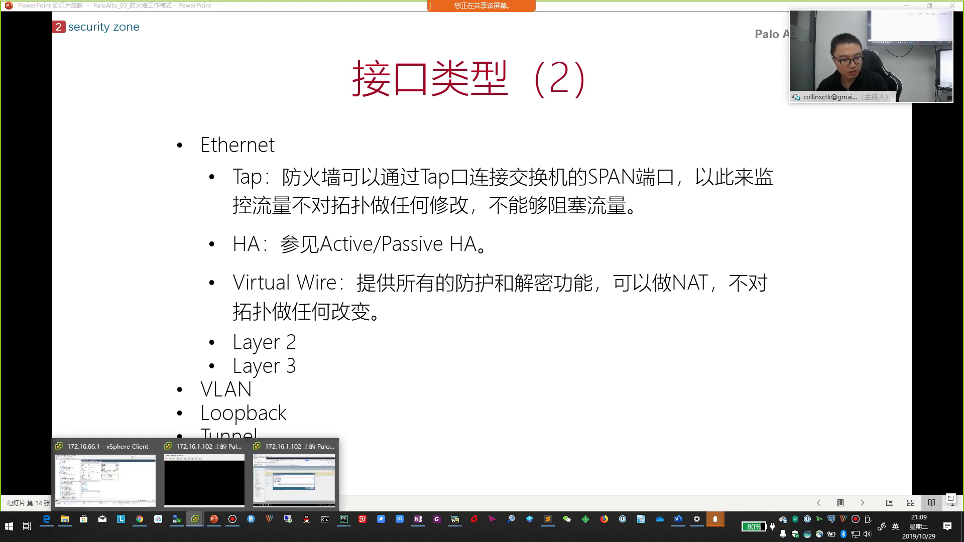
left_click(296, 474)
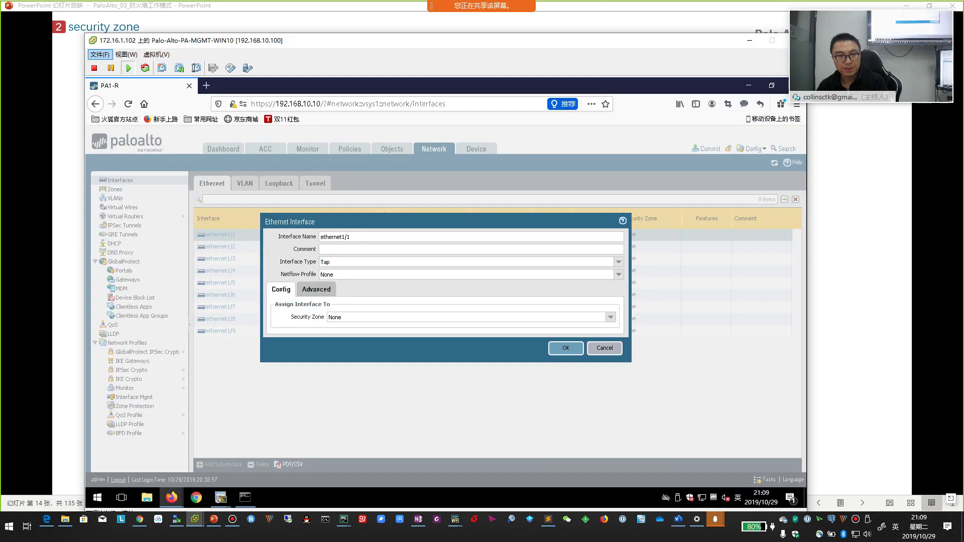
key("Escape")
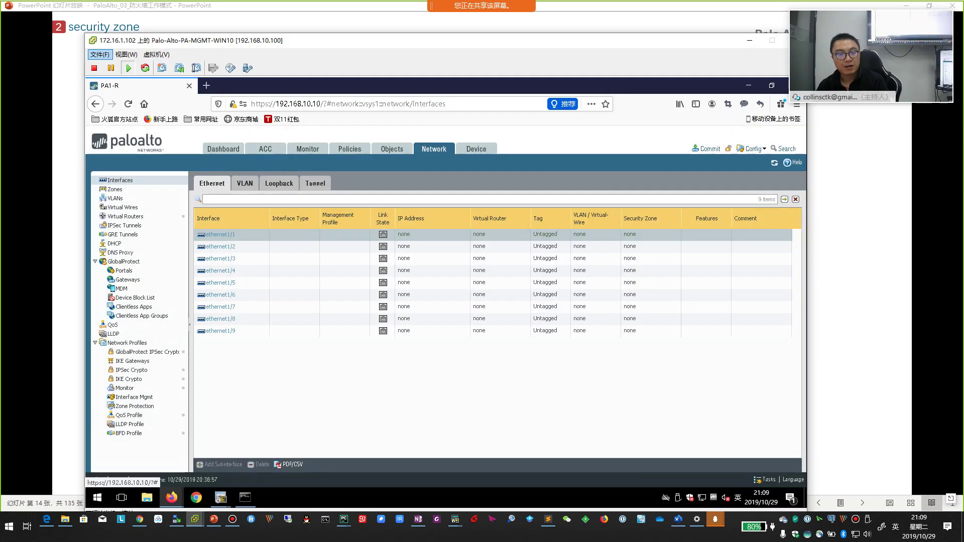
left_click(245, 183)
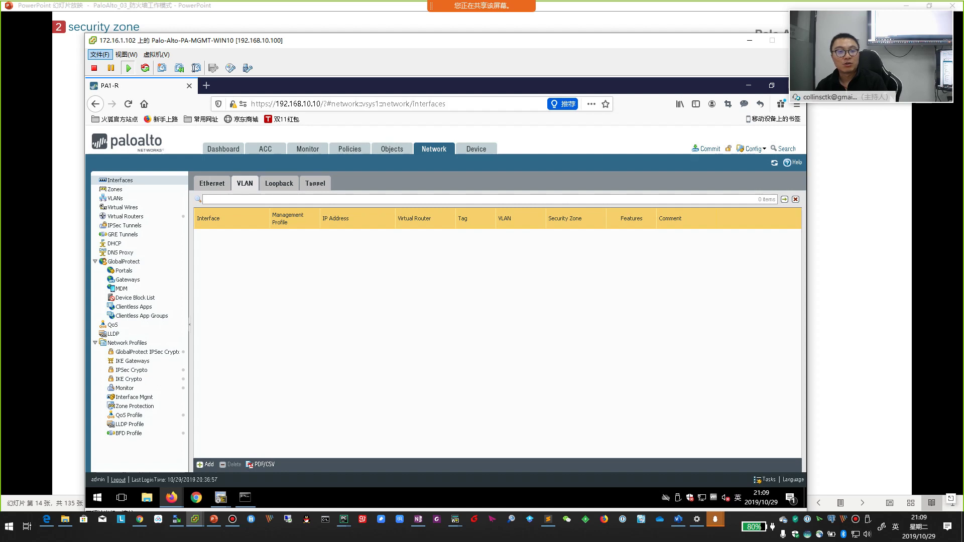
Compare the Loopback, Tunnel, Ethernet and VLAN interface lists, then view ethernet1/1's link speed and duplex settings
left_click(279, 184)
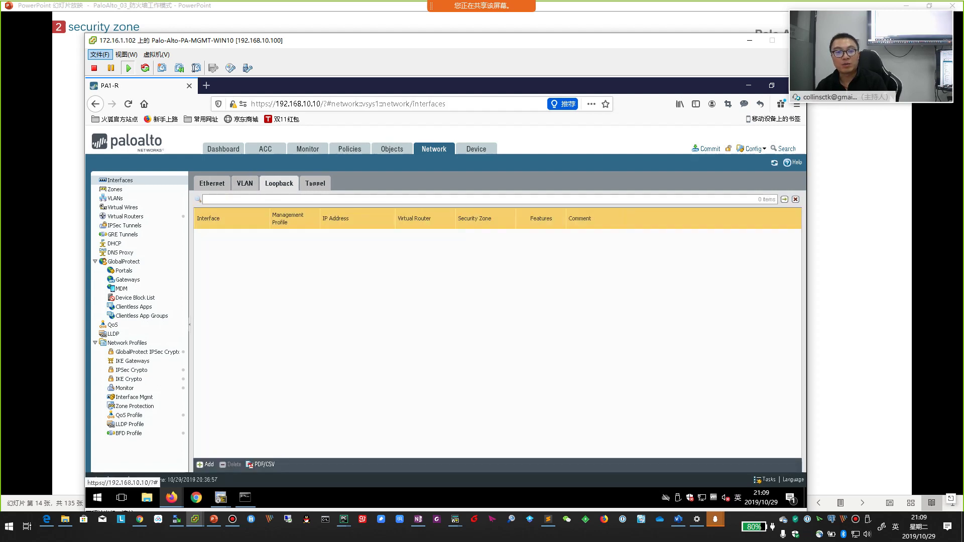
left_click(316, 183)
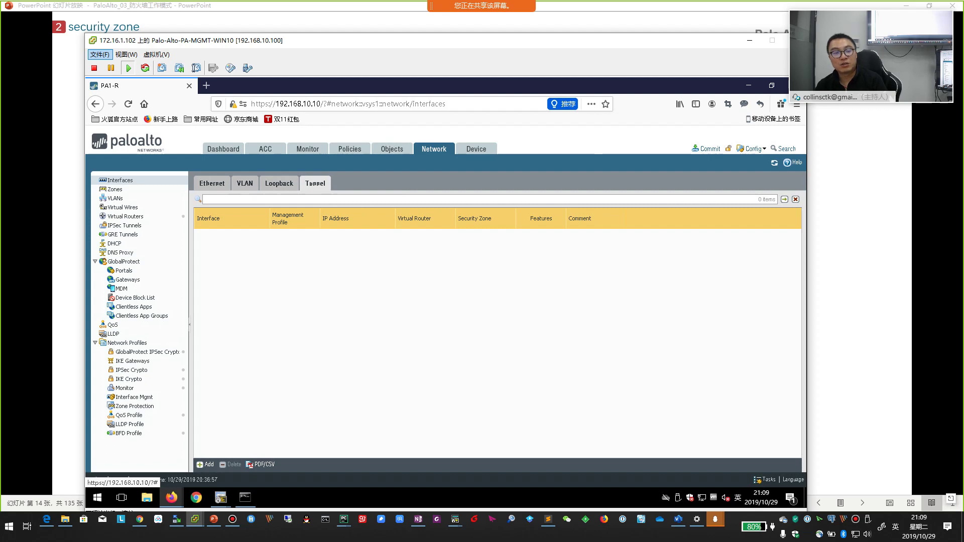
left_click(212, 184)
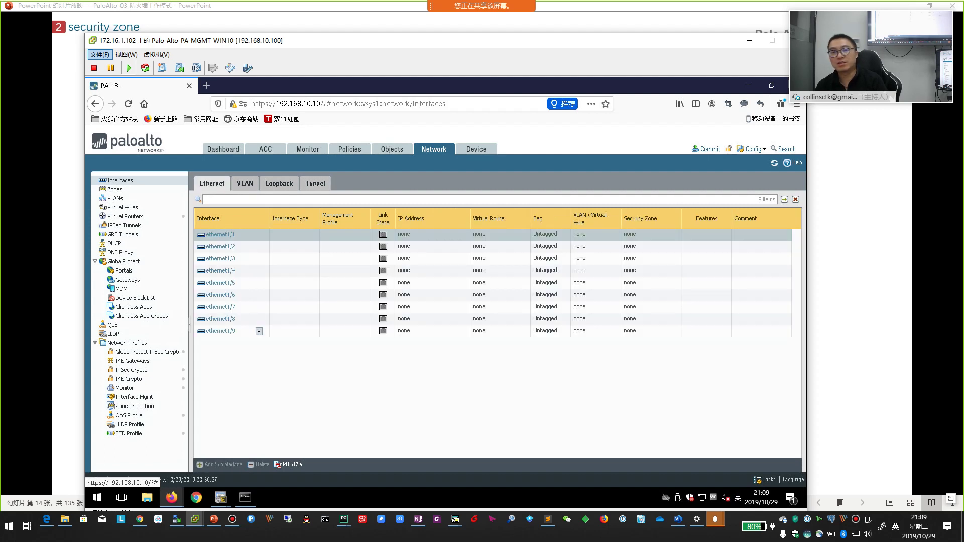
left_click(245, 184)
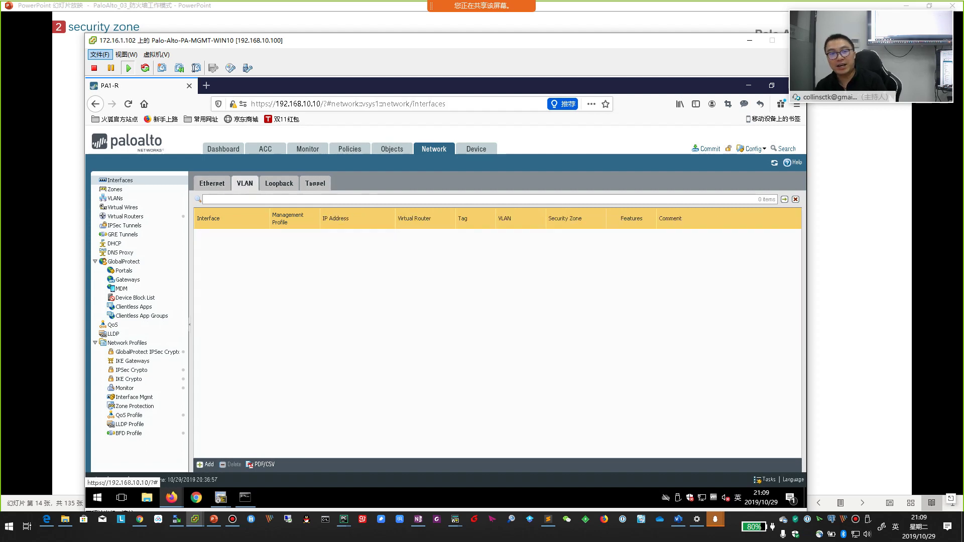
left_click(279, 183)
left_click(315, 183)
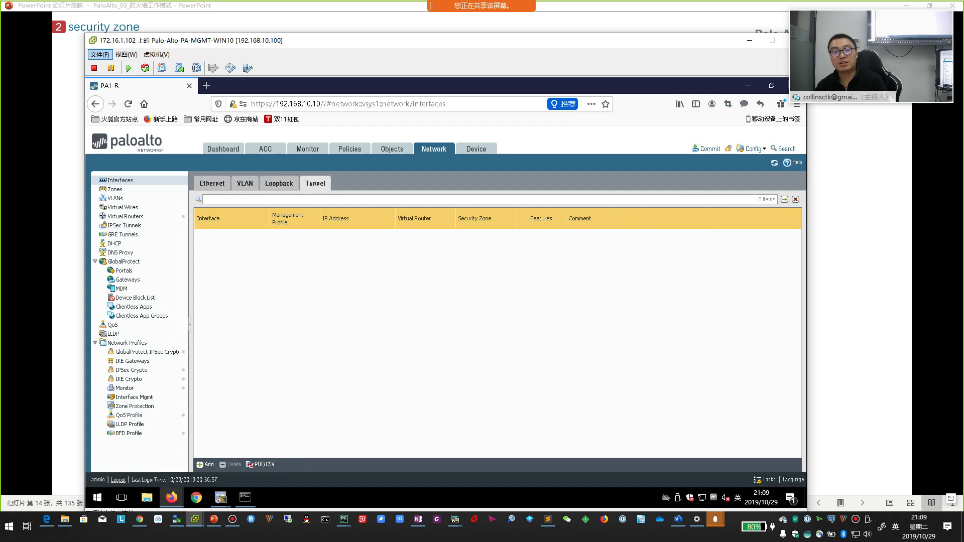
left_click(211, 183)
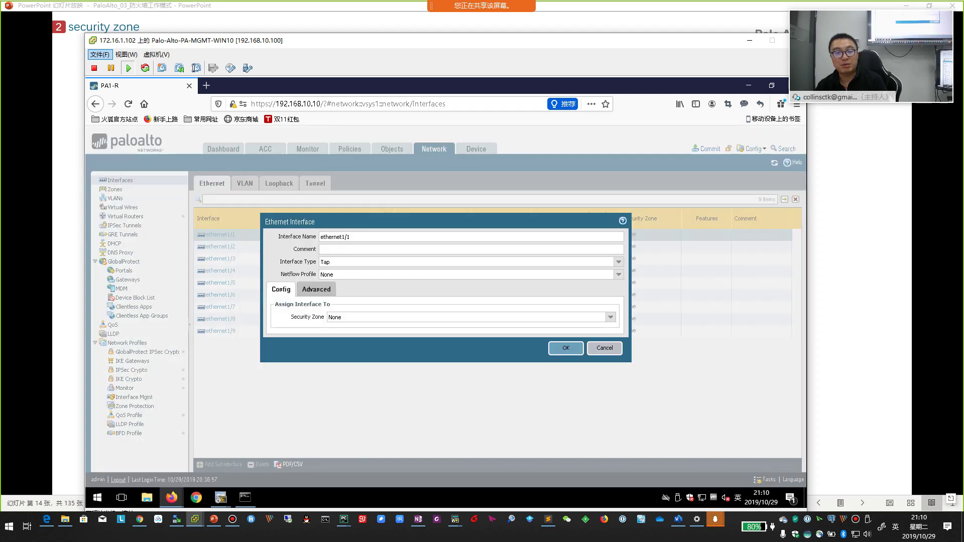
left_click(316, 289)
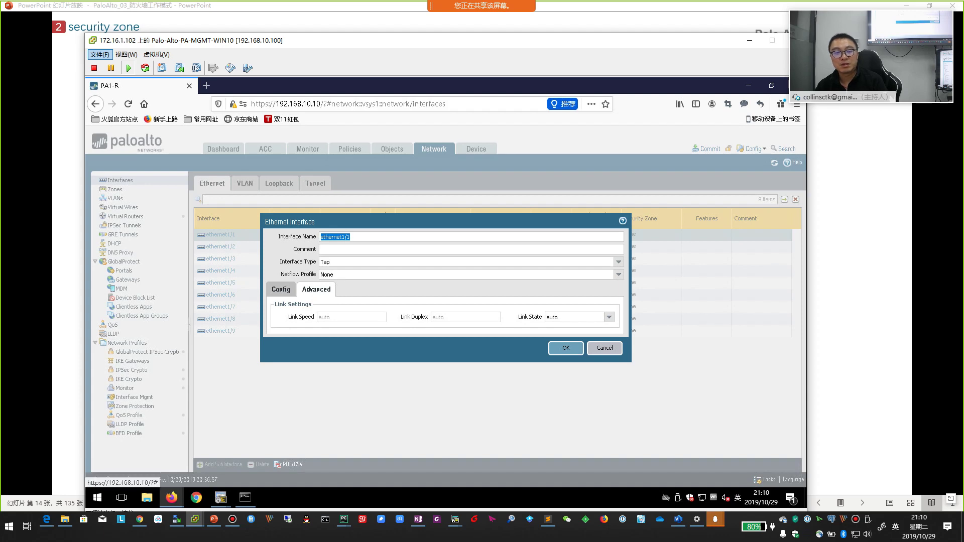
Preview ethernet1/1 as a Layer2 interface, then as Layer3 with its IPv4 addressing options
left_click(281, 289)
left_click(332, 261)
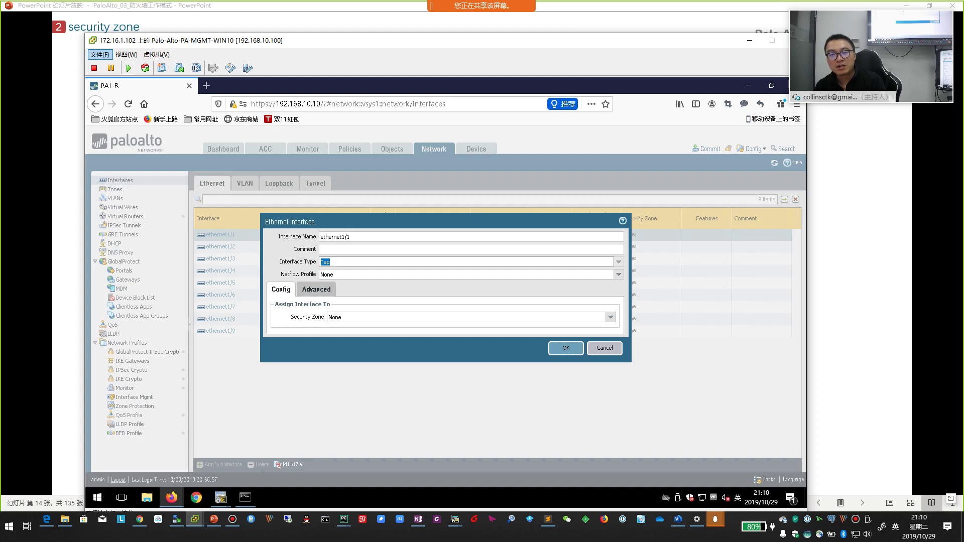
left_click(619, 261)
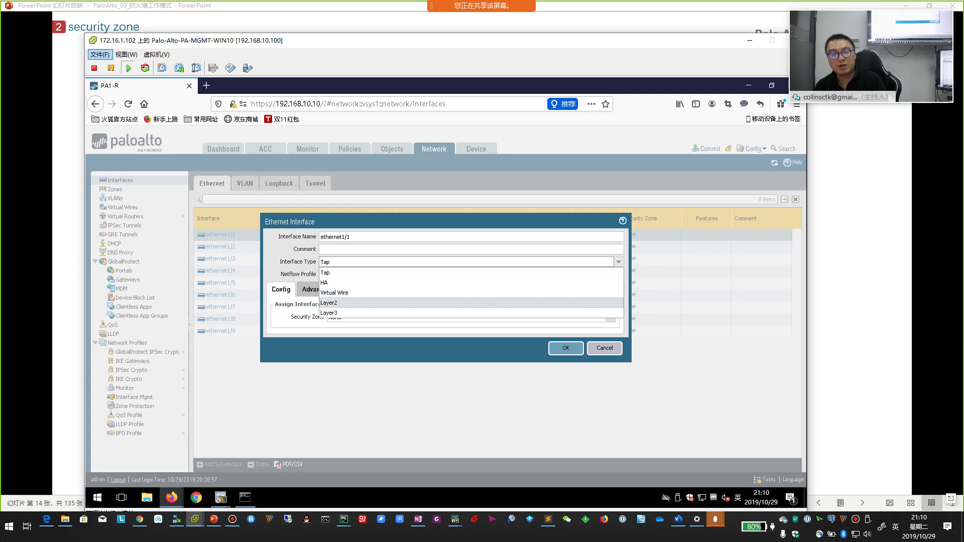
key("Return")
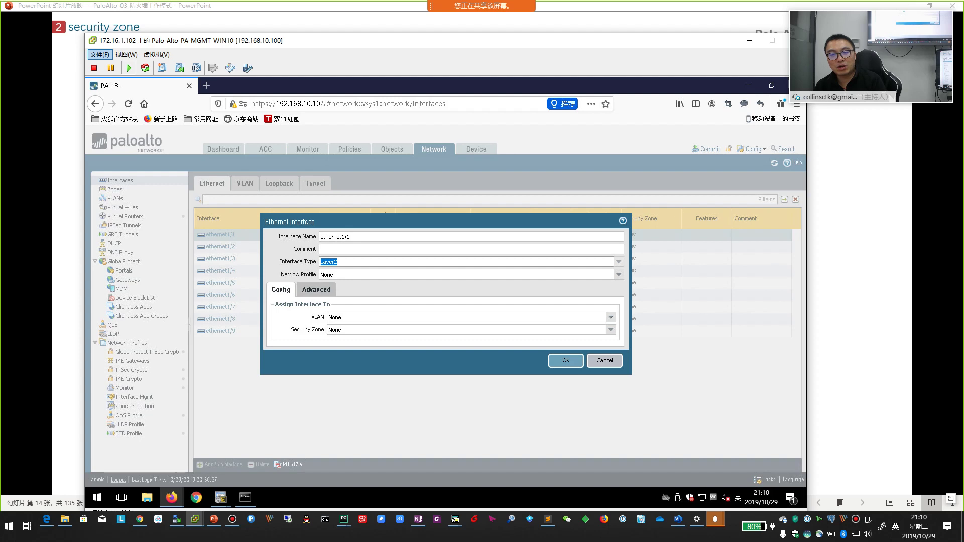
left_click(619, 262)
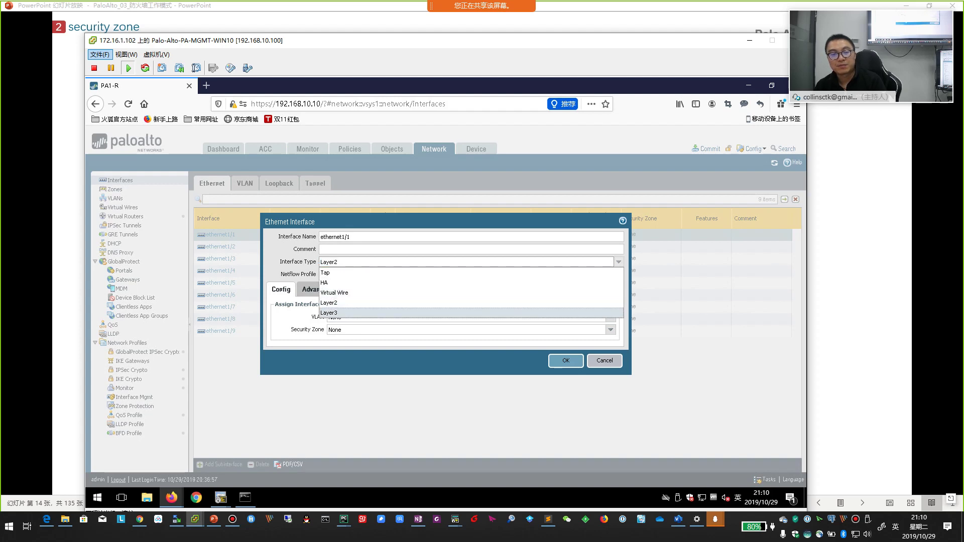
key("Return")
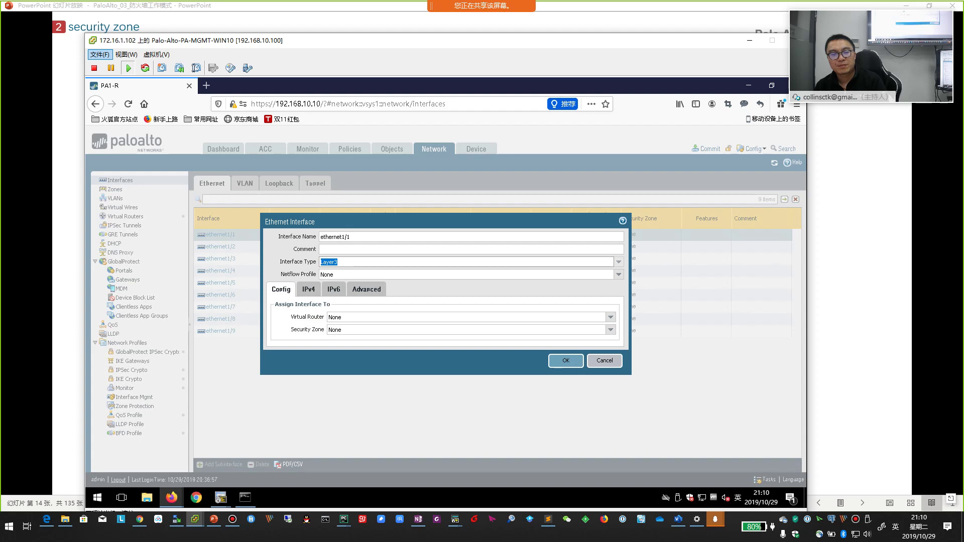
left_click(309, 290)
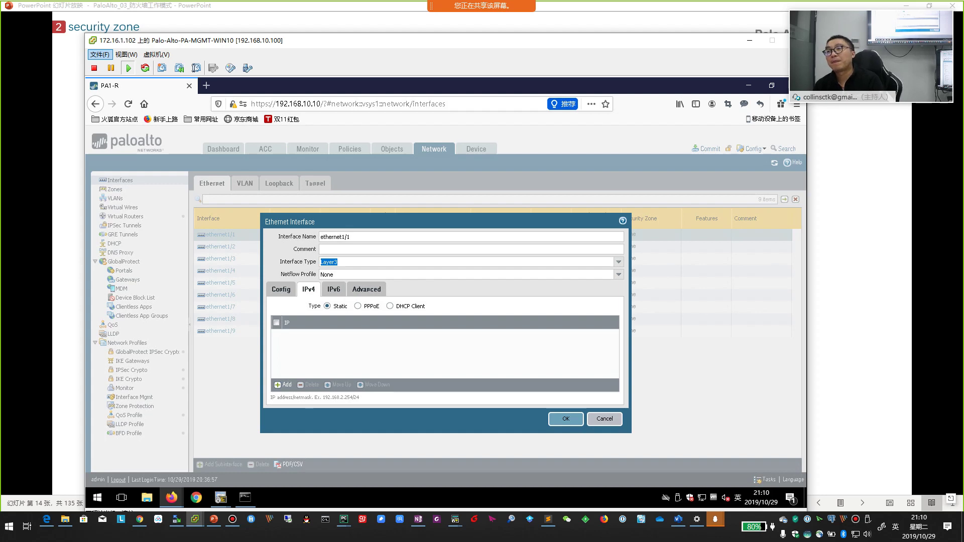
Discard ethernet1/1's changes and advance the slides to the Ethernet deployment modes comparison
left_click(604, 418)
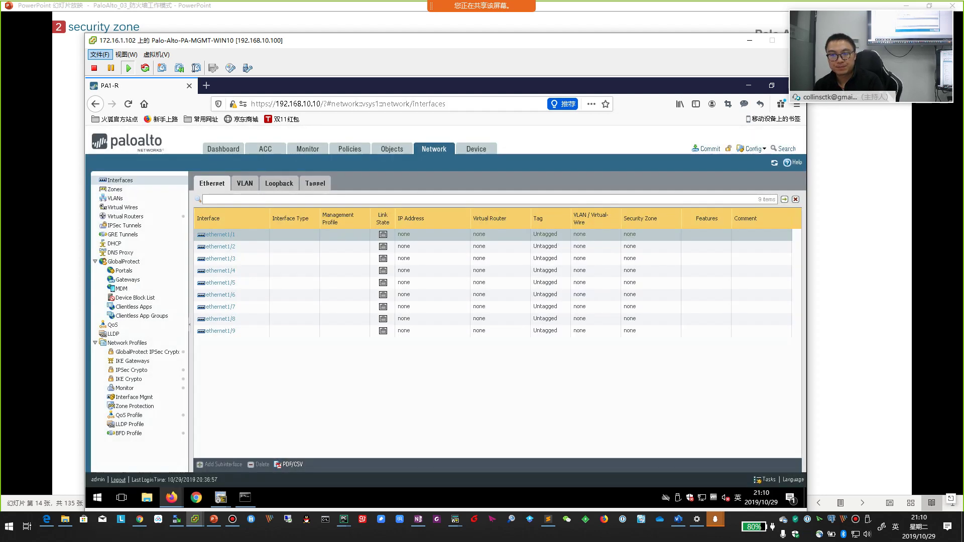
key("alt+Tab")
key("Right")
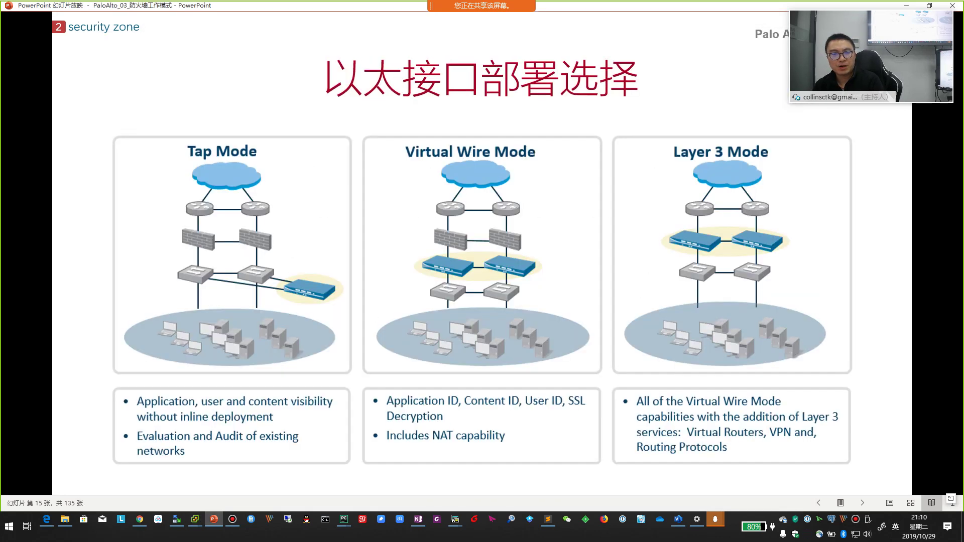
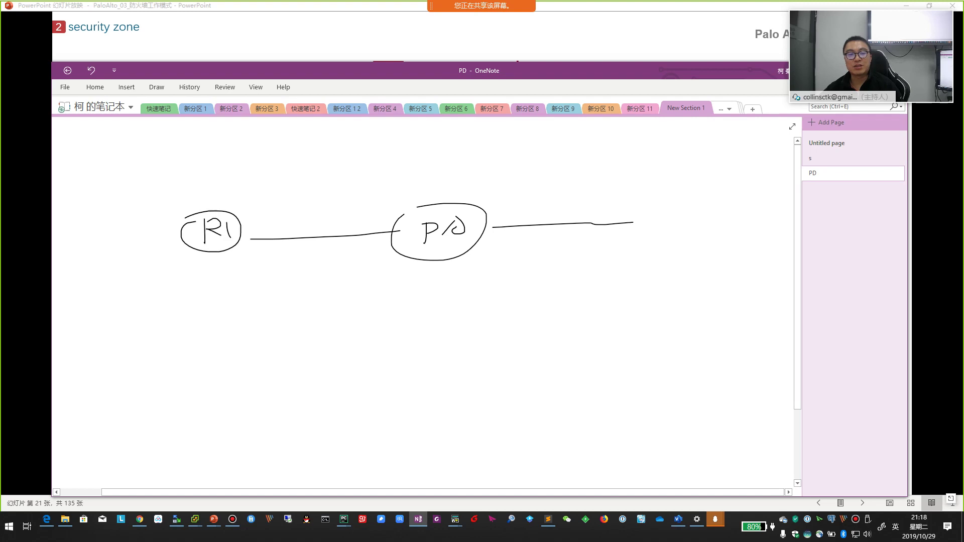
Sketch a circled R2 at the line's right end and mark R1's port with a circle and arrow
mouse_move(670, 200)
left_mouse_down()
mouse_move(686, 198)
mouse_move(671, 231)
left_mouse_up()
left_click_drag(673, 209, 689, 223)
left_click_drag(696, 213, 707, 223)
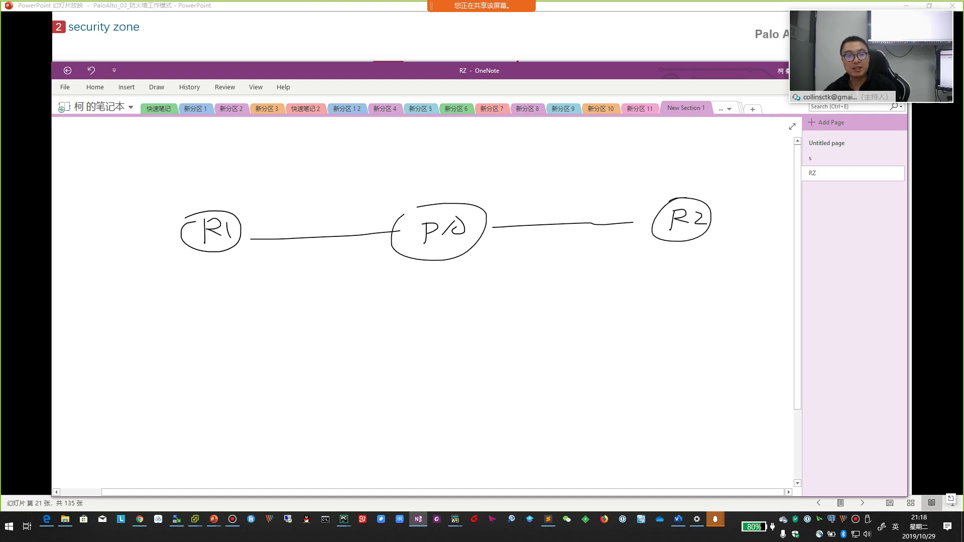
left_click_drag(244, 235, 243, 235)
left_click_drag(254, 175, 257, 215)
left_click_drag(243, 206, 273, 199)
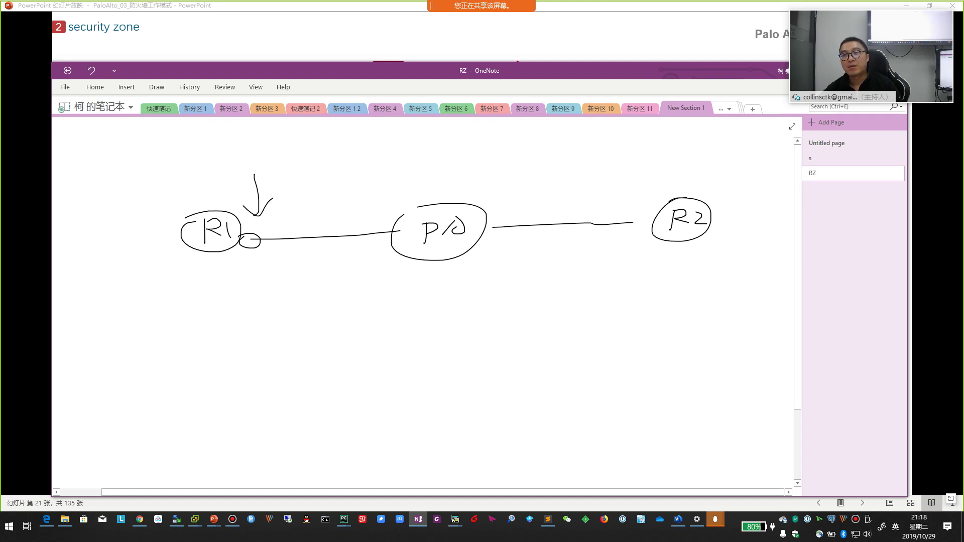
Draw arrows toward R2 and above the R1–PA link, then undo the stray arrow strokes
left_click_drag(643, 169, 643, 203)
left_click_drag(631, 197, 662, 186)
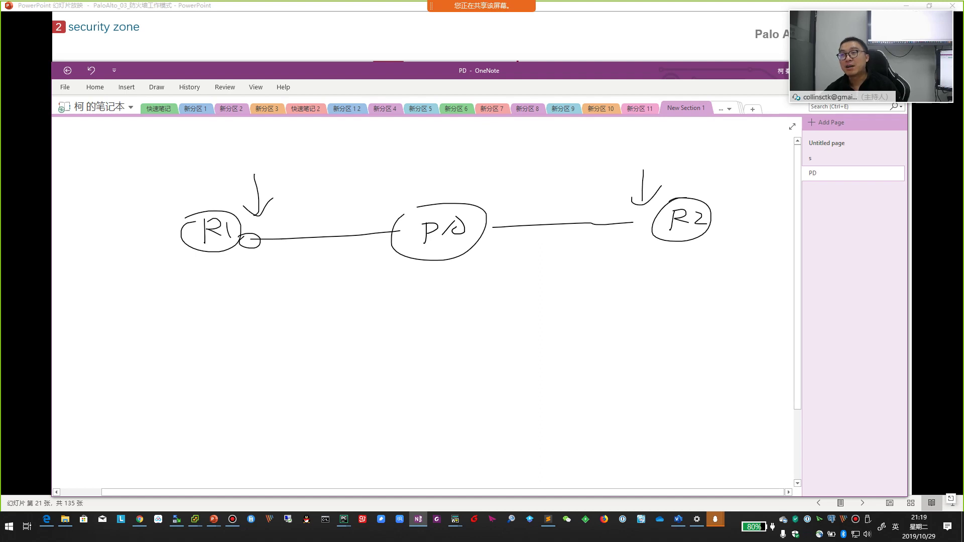
left_click_drag(307, 229, 309, 185)
left_click_drag(293, 200, 329, 188)
left_click_drag(674, 181, 692, 153)
left_click_drag(666, 166, 705, 158)
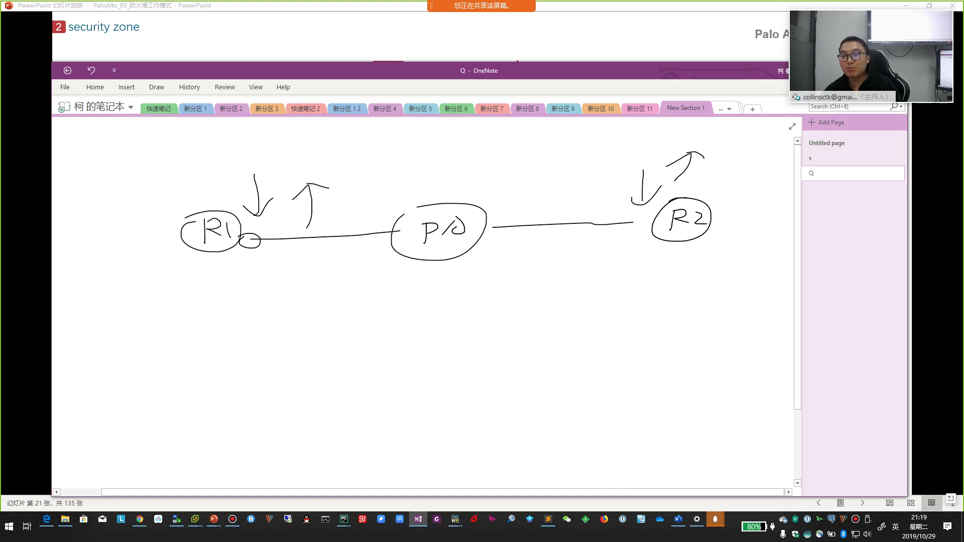
key("ctrl+z")
key("ctrl+z")
key("ctrl+z")
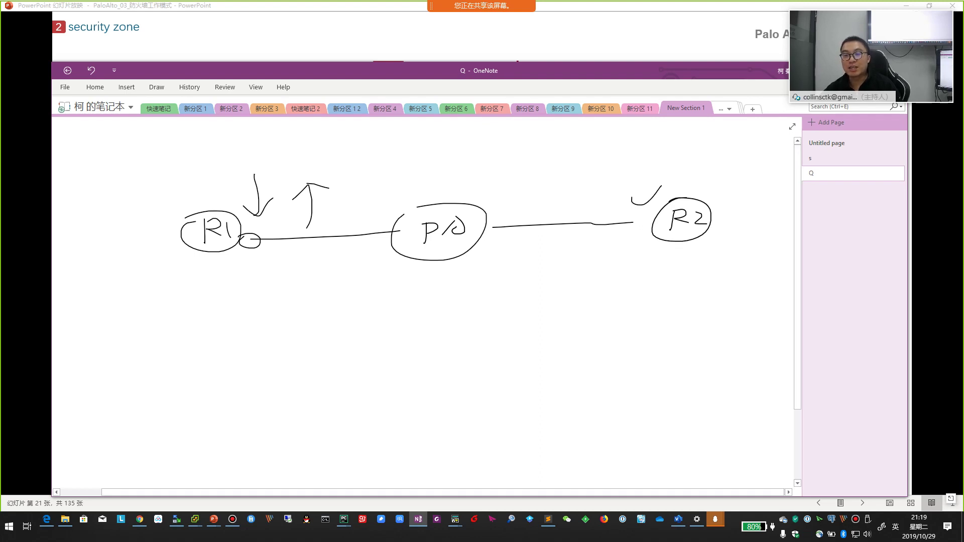
key("ctrl+z")
key("ctrl+z")
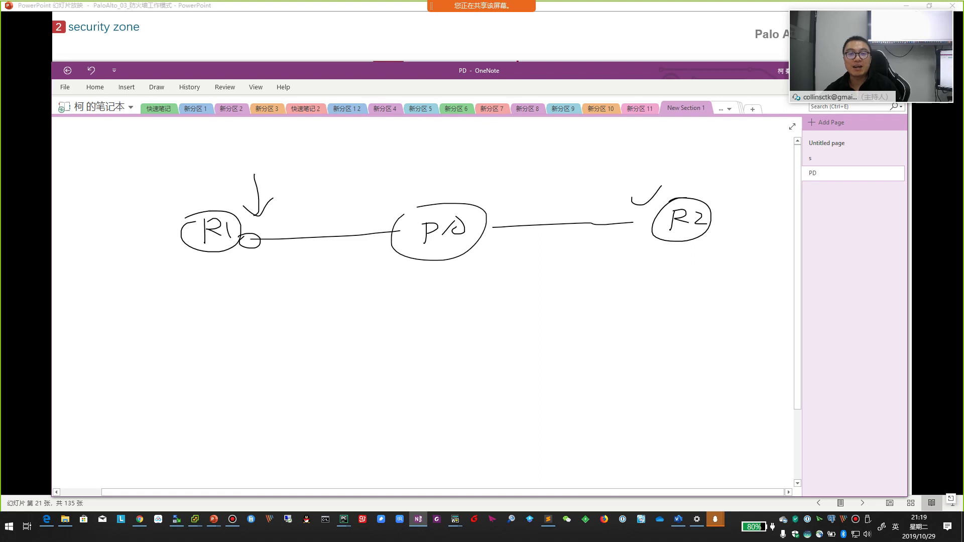
Mark the PA's incoming port and draw up arrows after the PA and above R2
left_click_drag(396, 228, 394, 232)
mouse_move(383, 194)
left_mouse_down()
mouse_move(384, 215)
mouse_move(396, 208)
left_mouse_up()
left_click_drag(504, 218, 512, 184)
mouse_move(496, 196)
left_mouse_down()
mouse_move(512, 184)
mouse_move(527, 190)
left_mouse_up()
left_click_drag(651, 193, 665, 162)
mouse_move(647, 177)
left_mouse_down()
mouse_move(665, 162)
mouse_move(683, 171)
left_mouse_up()
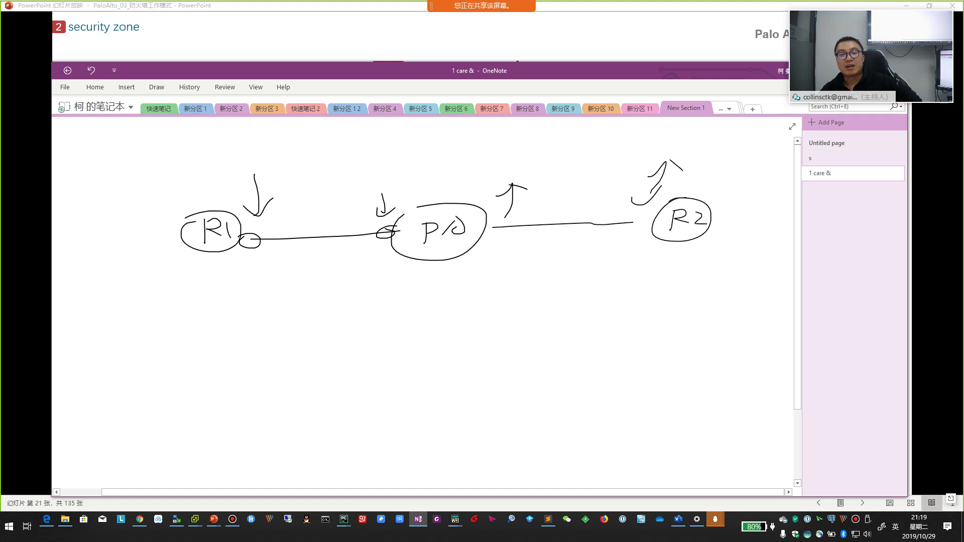
Draw a loop from R1 to R2, a curved arrow beneath the PA, and an ellipse around it
mouse_move(216, 253)
left_mouse_down()
mouse_move(228, 327)
mouse_move(639, 328)
mouse_move(696, 239)
left_mouse_up()
mouse_move(345, 292)
left_mouse_down()
mouse_move(346, 299)
mouse_move(610, 301)
mouse_move(616, 312)
left_mouse_up()
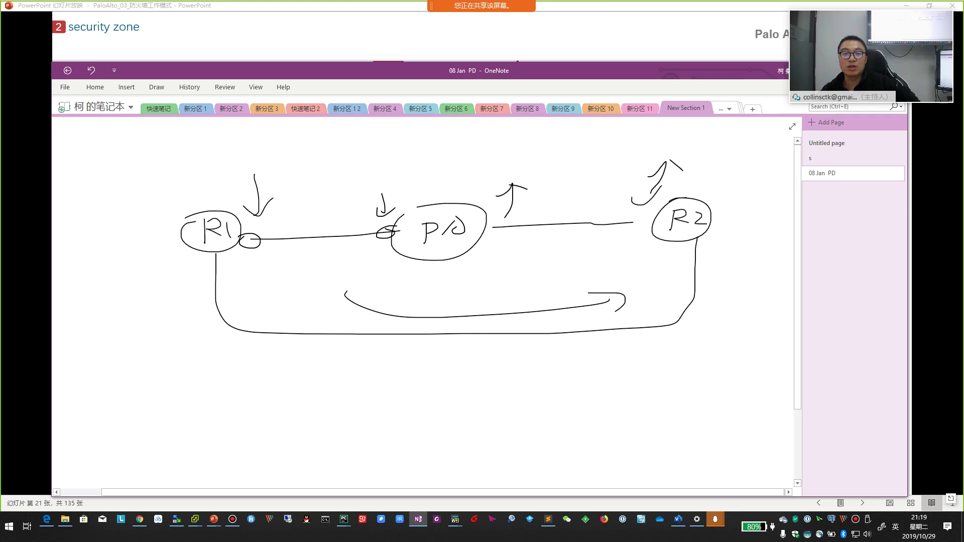
left_click_drag(414, 186, 526, 188)
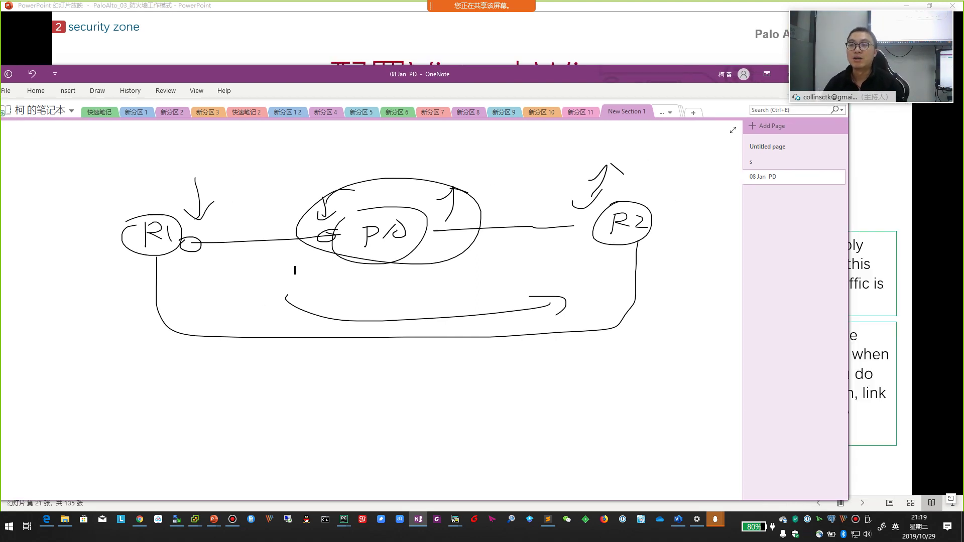
key("alt+Tab")
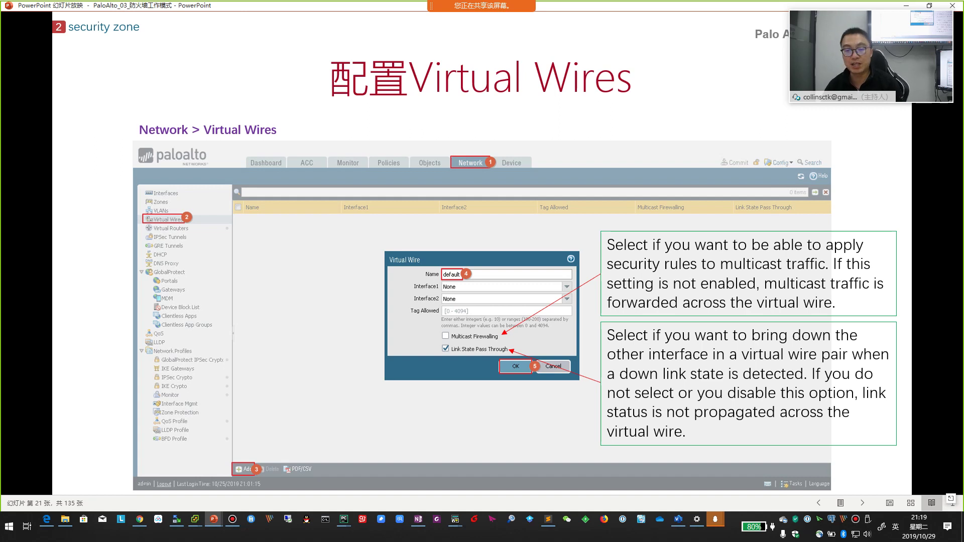
Advance through the ethernet 1/1 and ethernet 1/4 slides, with the firewall's Ethernet interfaces list opened in between
key("Right")
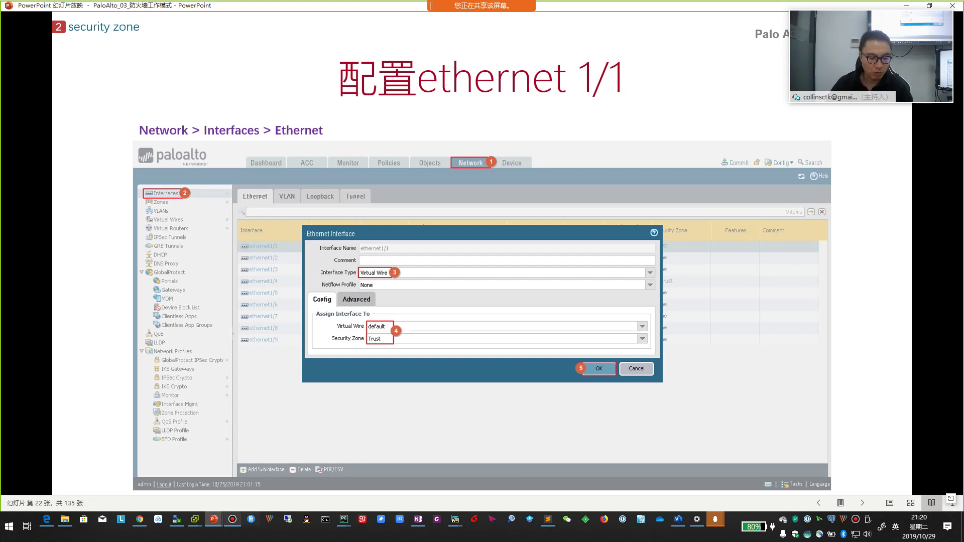
left_click(195, 519)
left_click(293, 479)
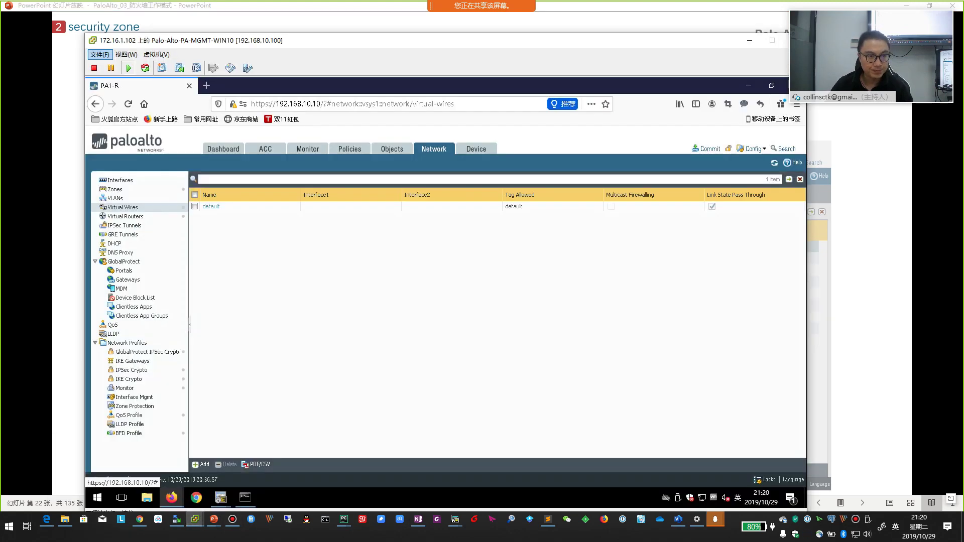
left_click(120, 179)
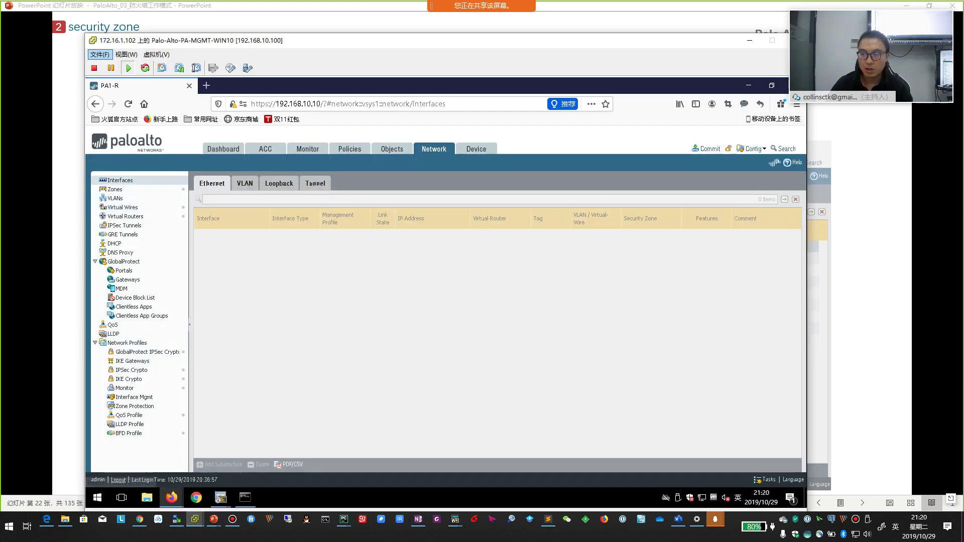
key("alt+Tab")
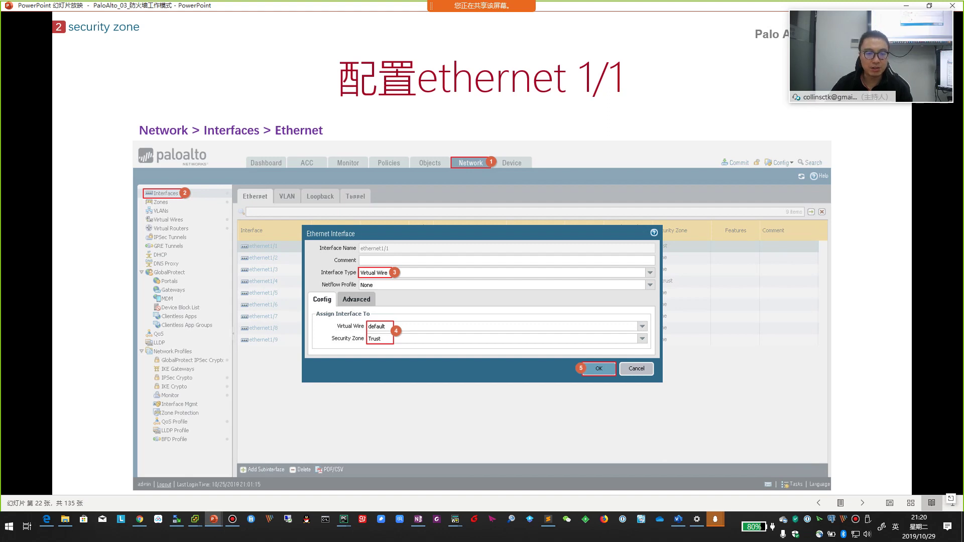
key("Right")
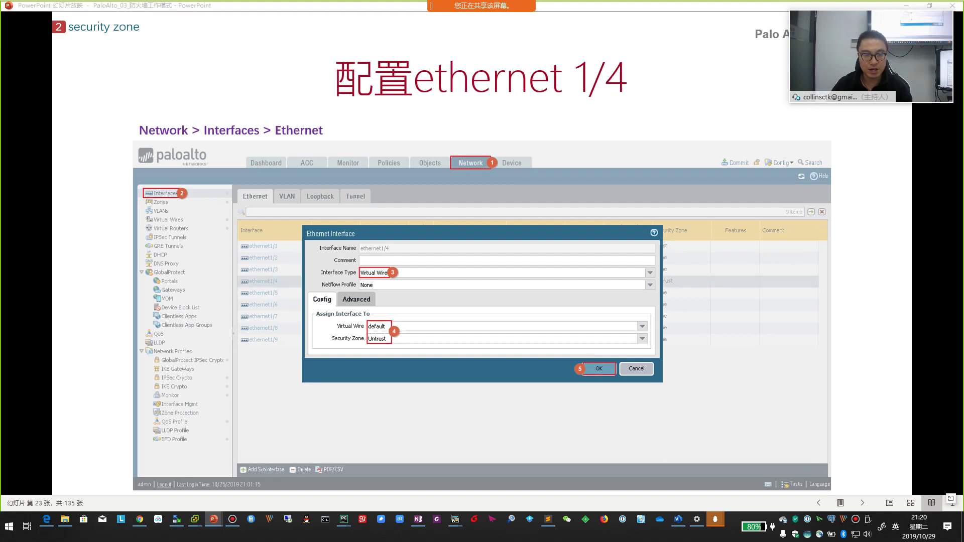
key("alt+Tab")
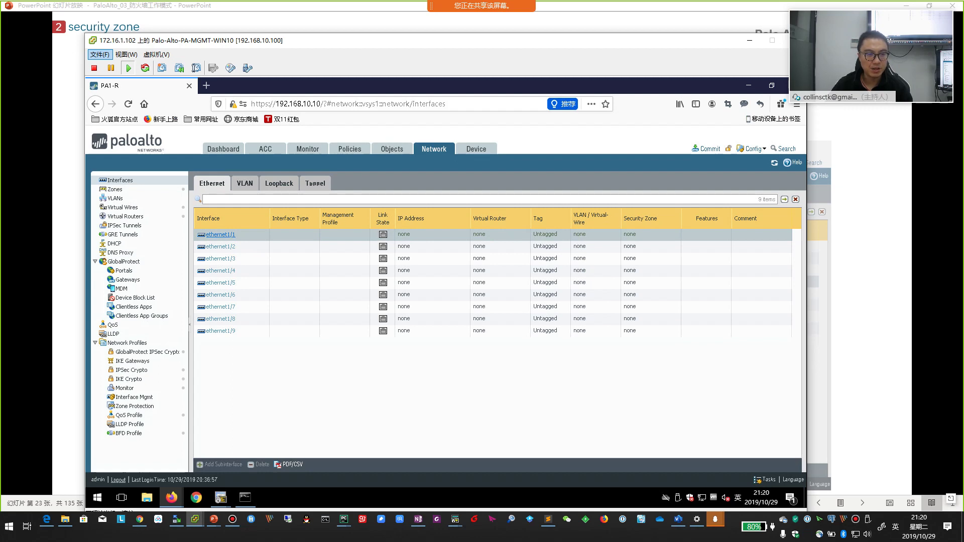
Open the ethernet1/1 interface settings and close them without changes
left_click(220, 234)
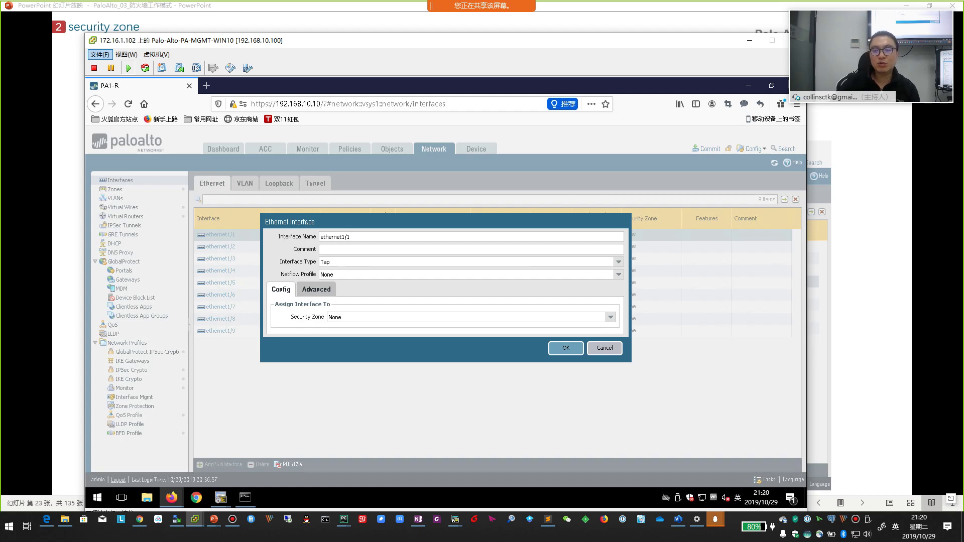
left_click(605, 347)
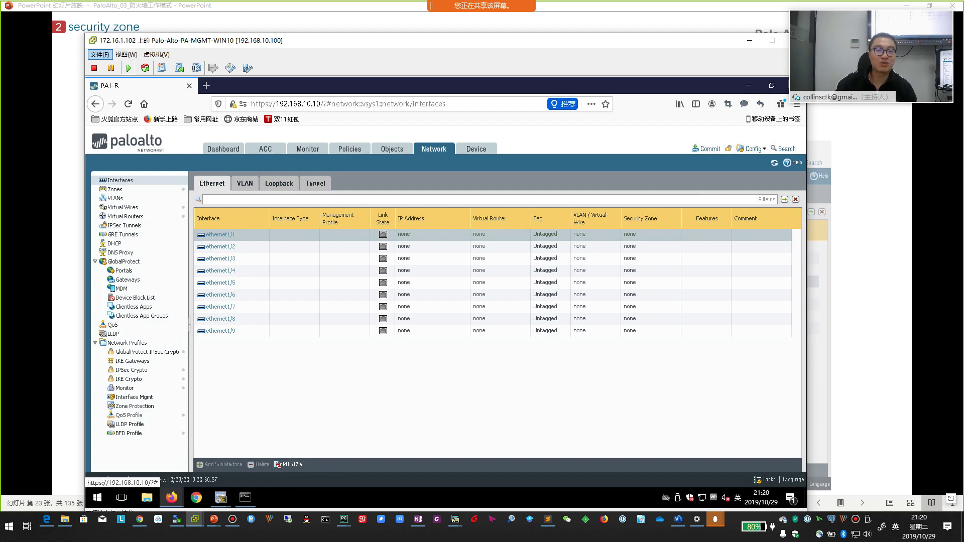
mouse_move(259, 235)
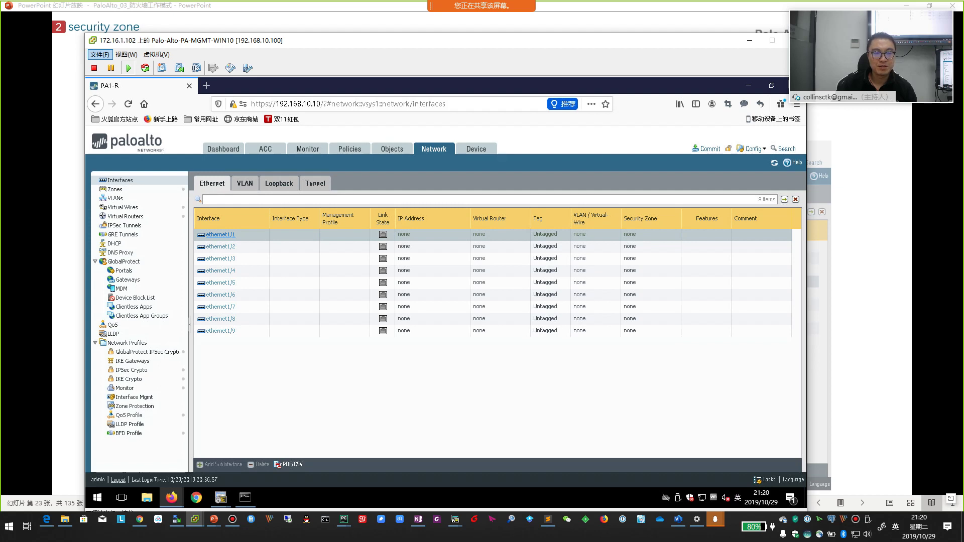
Set ethernet1/1 to Virtual Wire type on the default virtual wire in the Trust zone
left_click(220, 235)
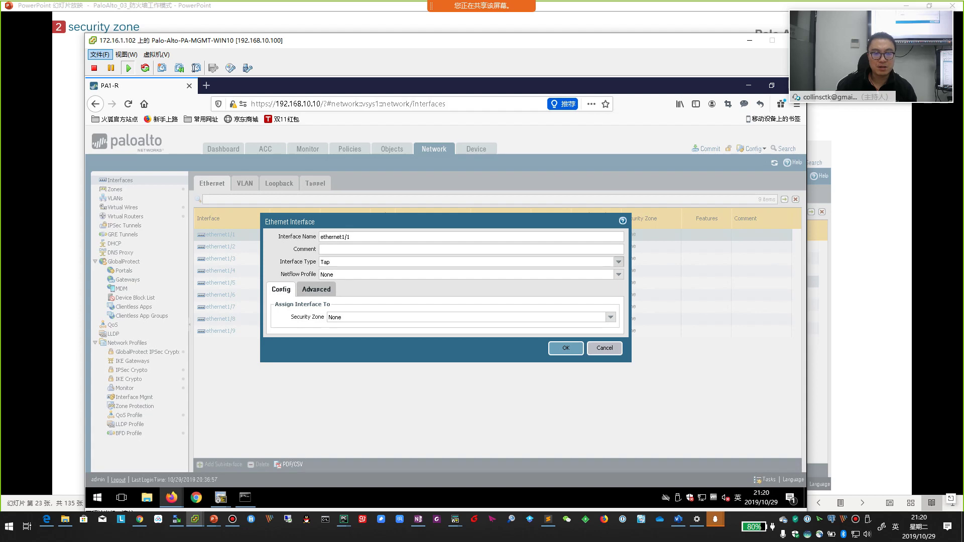
left_click(618, 261)
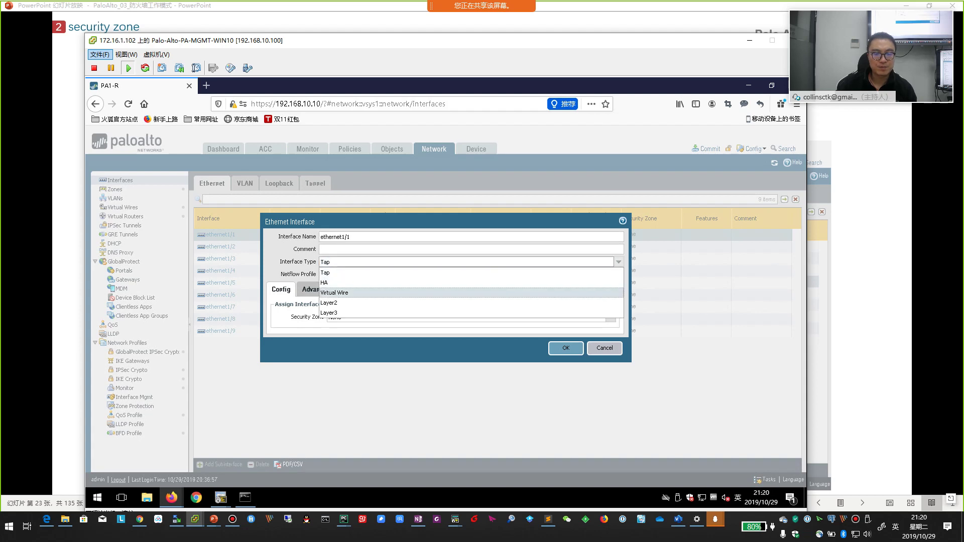
left_click(334, 293)
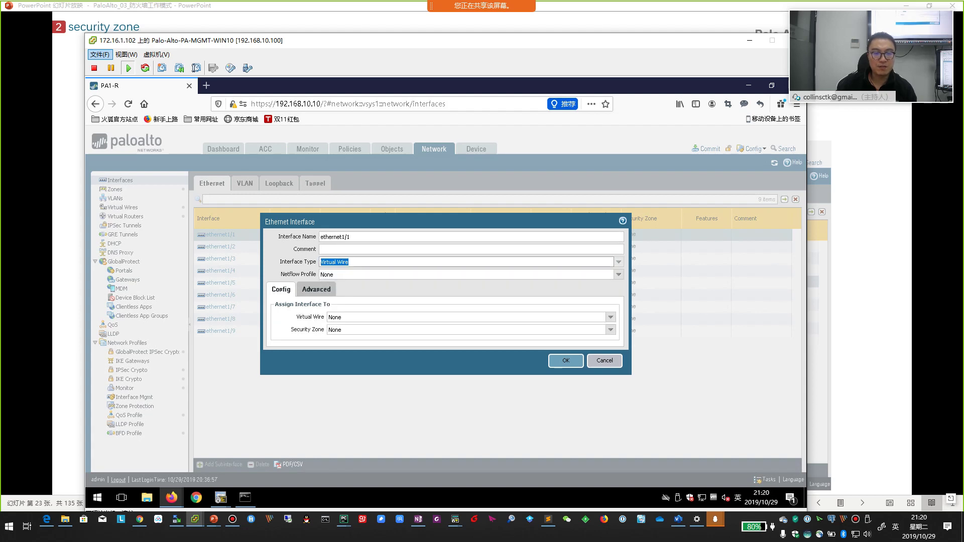
left_click(611, 317)
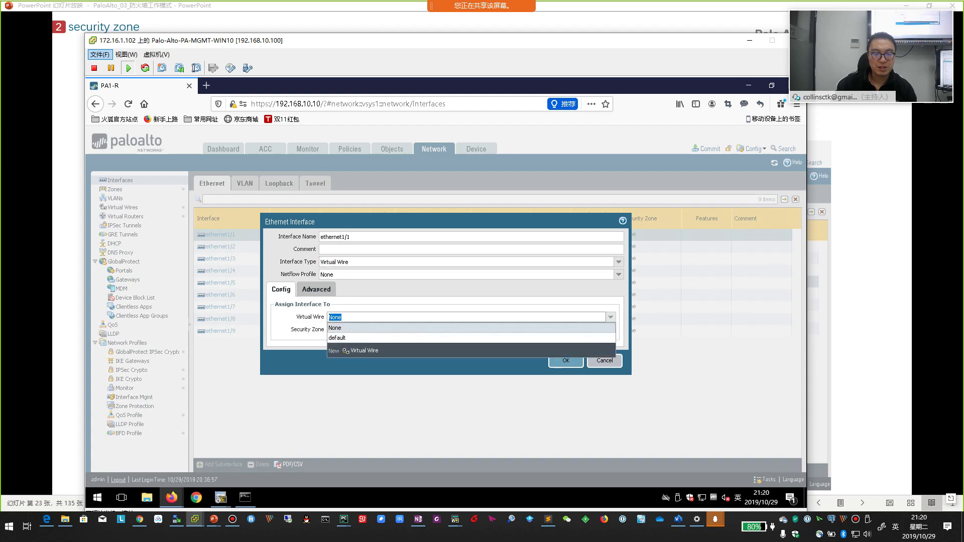
left_click(346, 338)
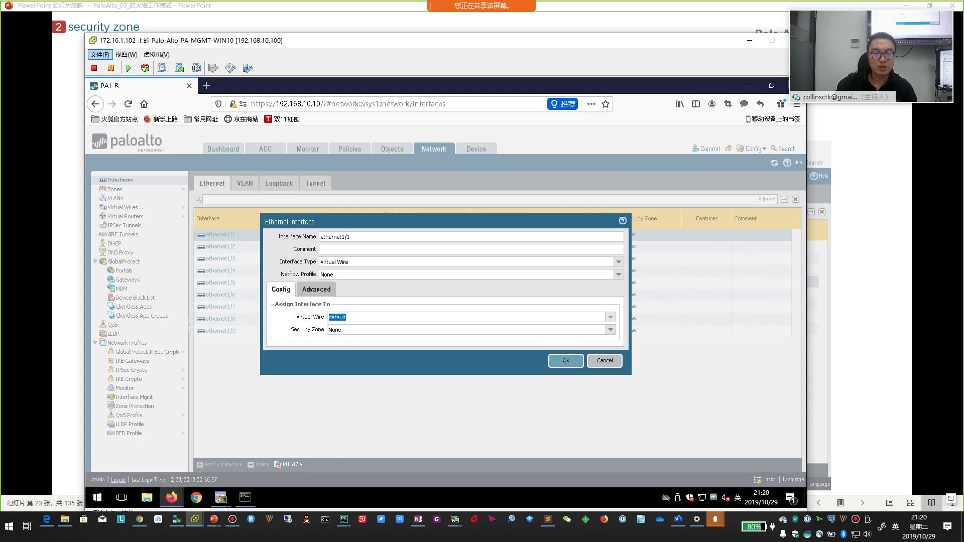
left_click(610, 329)
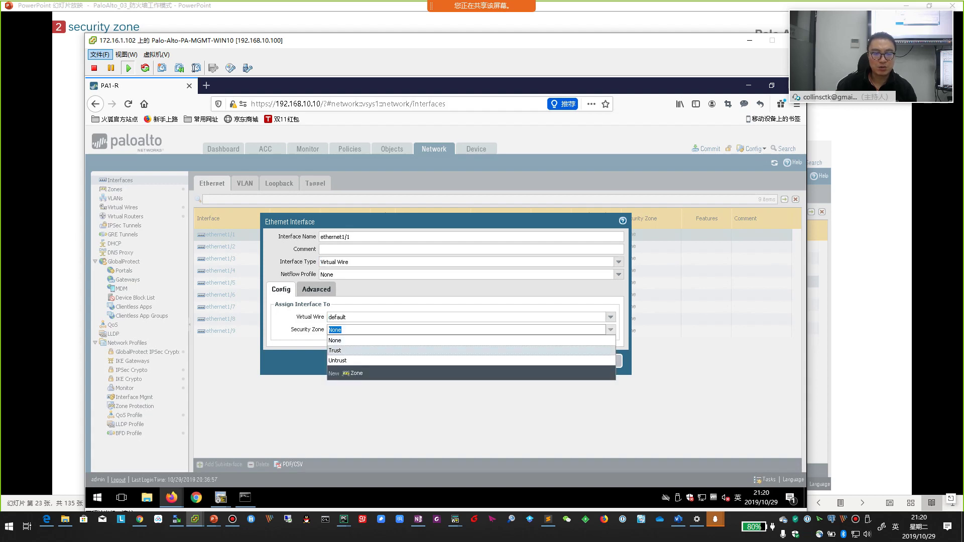
left_click(335, 350)
left_click(566, 361)
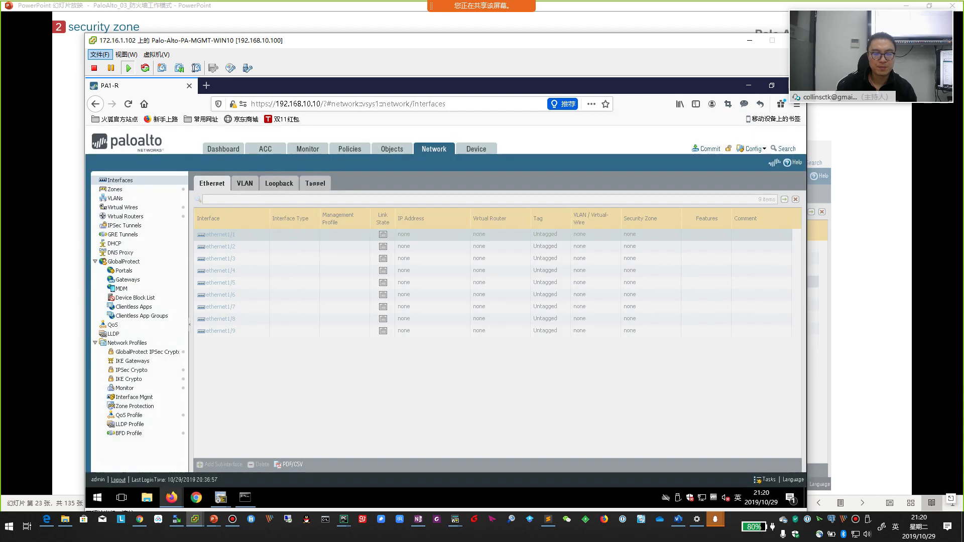
Set ethernet1/4 to Virtual Wire type on the default virtual wire in the Untrust zone, then open Commit
left_click(241, 271)
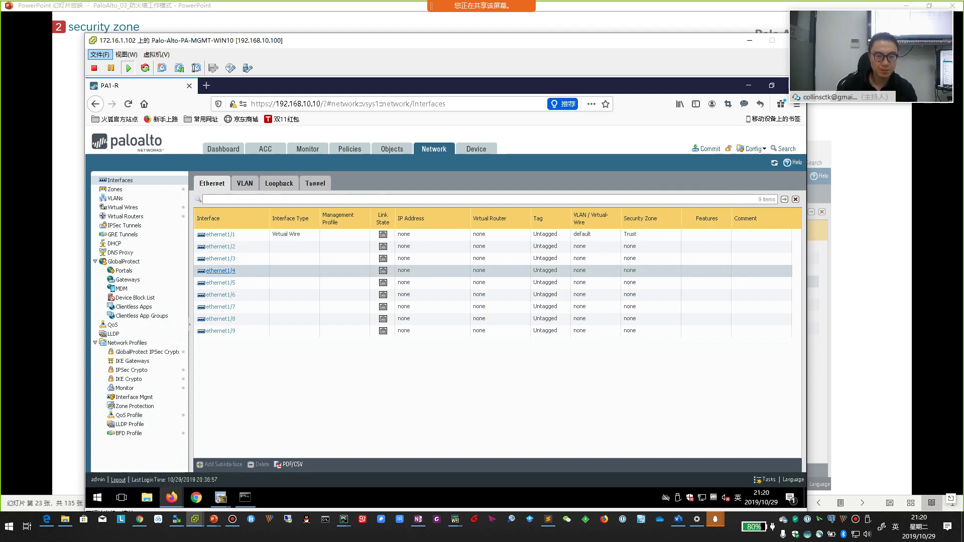
left_click(221, 271)
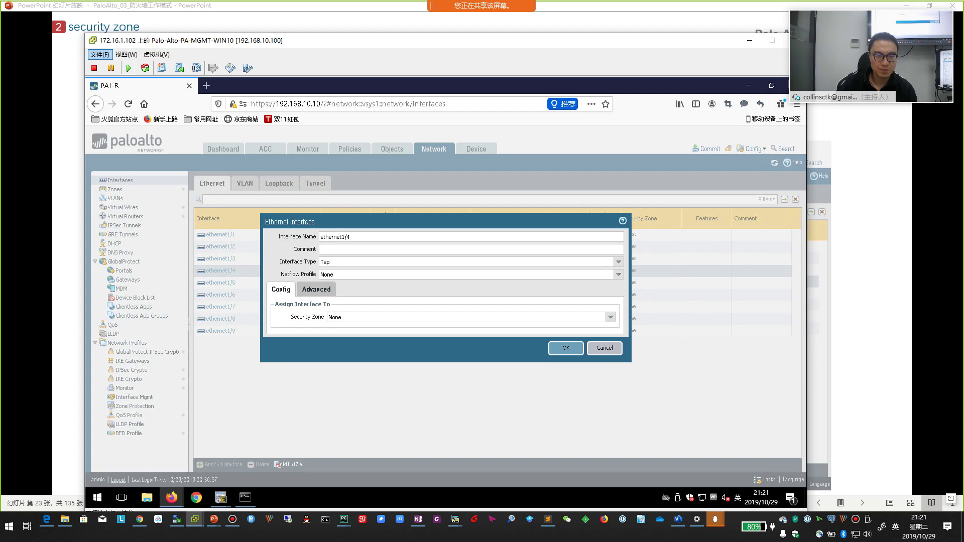
left_click(618, 261)
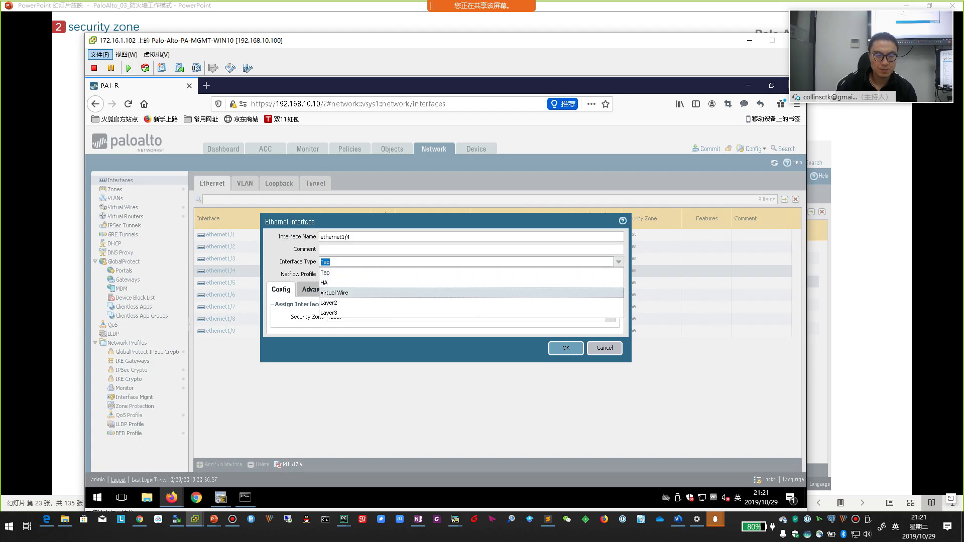
left_click(334, 293)
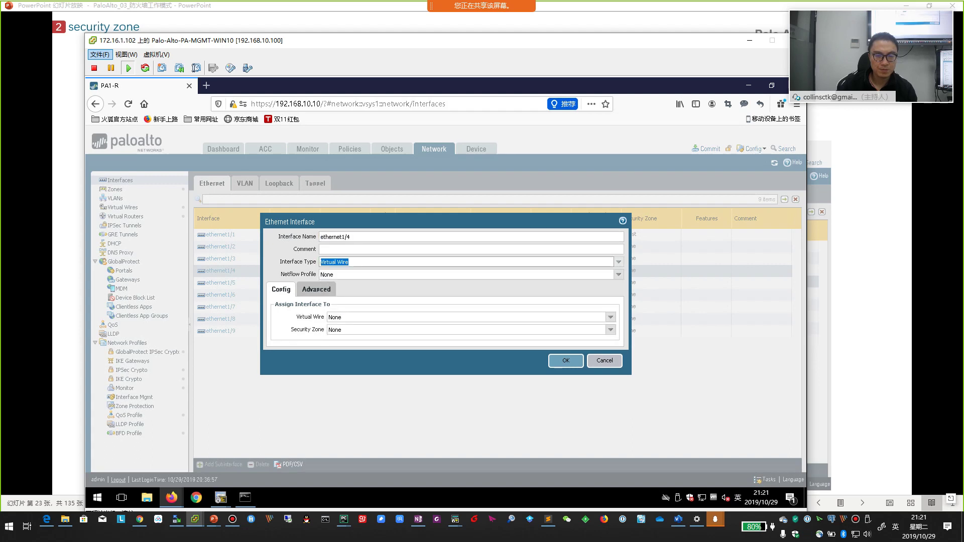
left_click(611, 317)
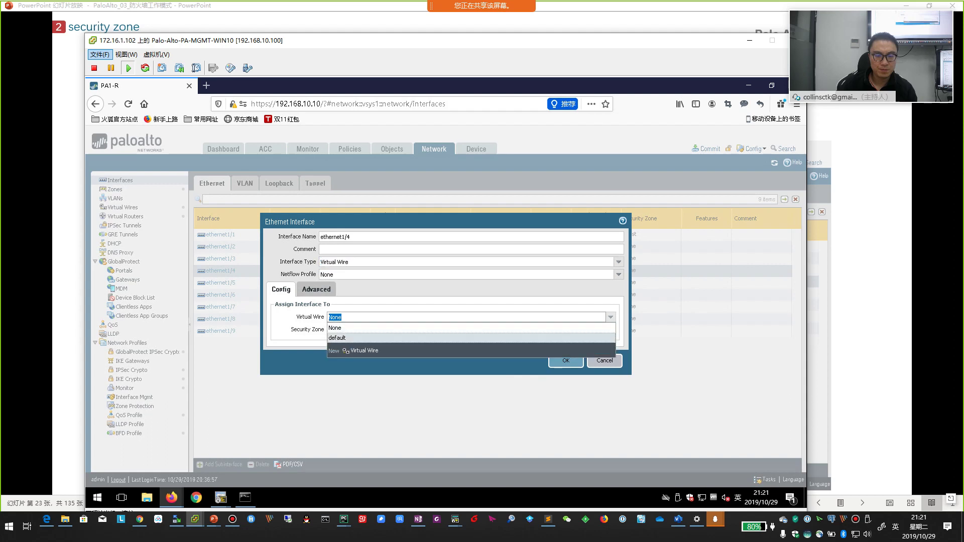
left_click(341, 335)
left_click(610, 329)
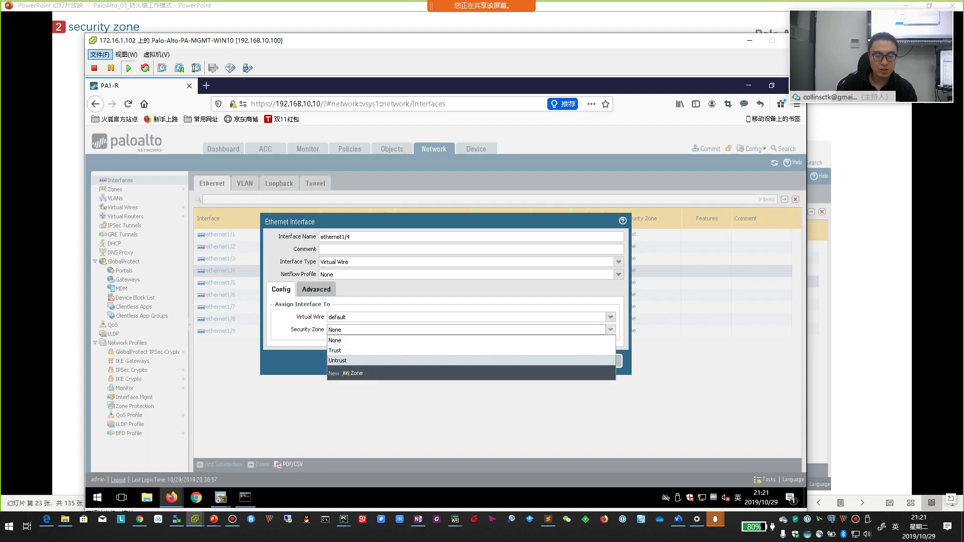
left_click(337, 360)
left_click(566, 361)
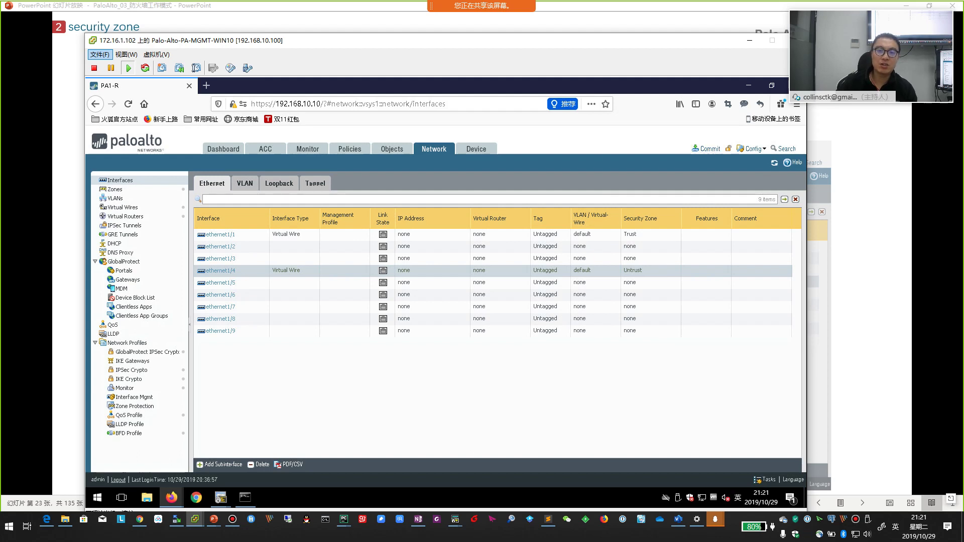
left_click(706, 148)
Commit the configuration, view the virtual wire VLANs slide meanwhile, then dismiss the successful commit status
left_click(537, 420)
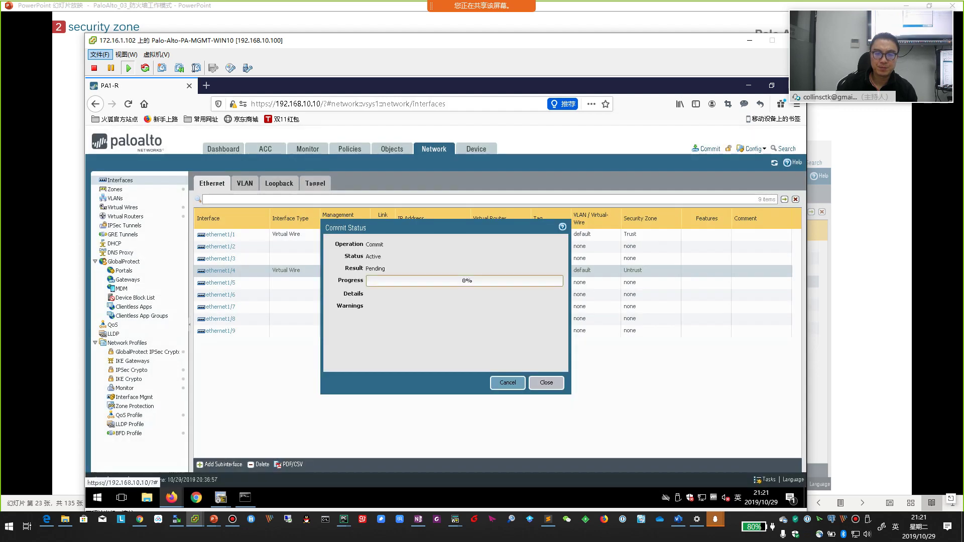
key("alt+Tab")
key("Right")
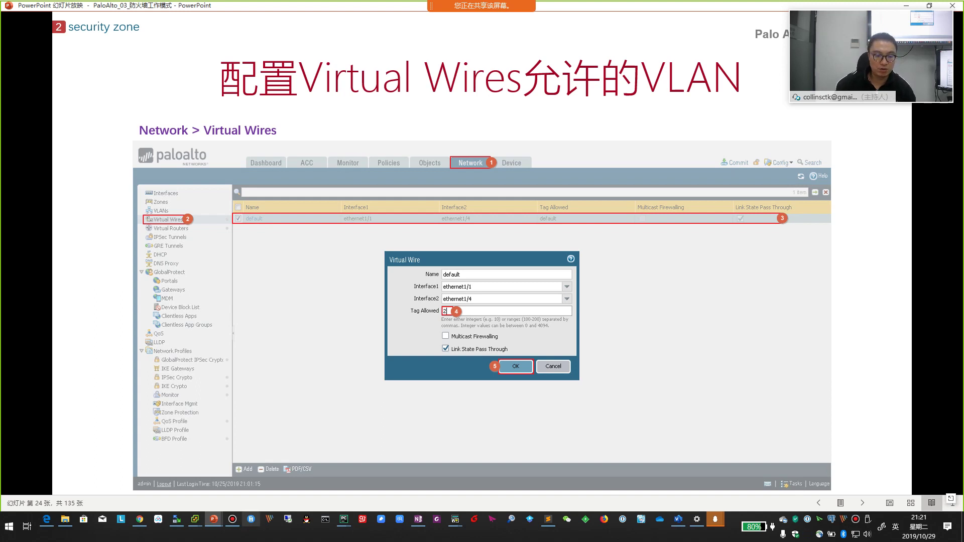
left_click(194, 518)
left_click(294, 477)
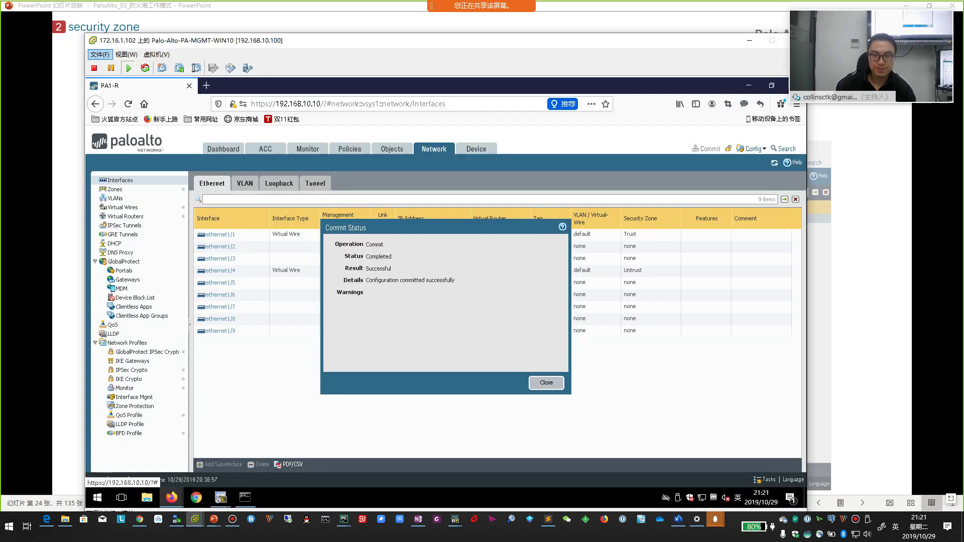
left_click(546, 383)
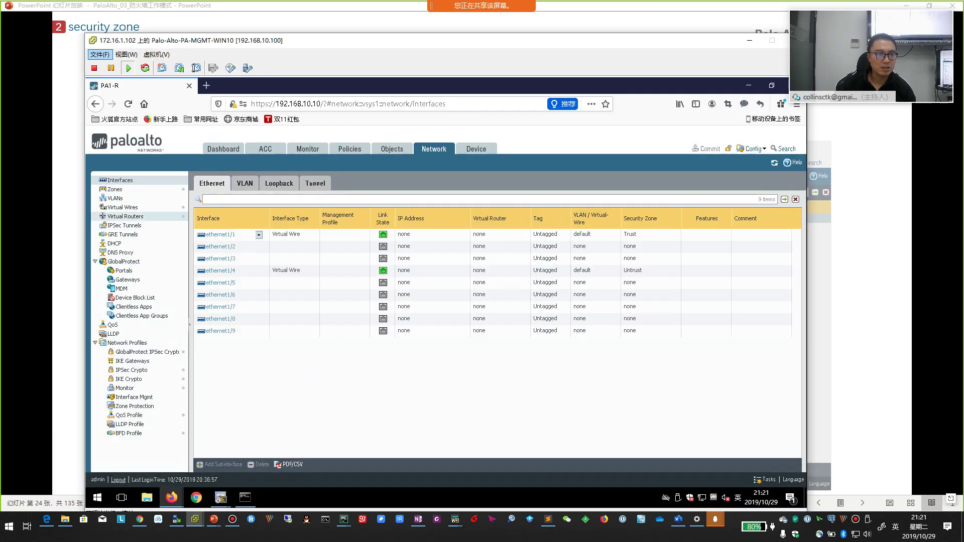
Allow tag 2 on the default virtual wire and commit the change
left_click(123, 207)
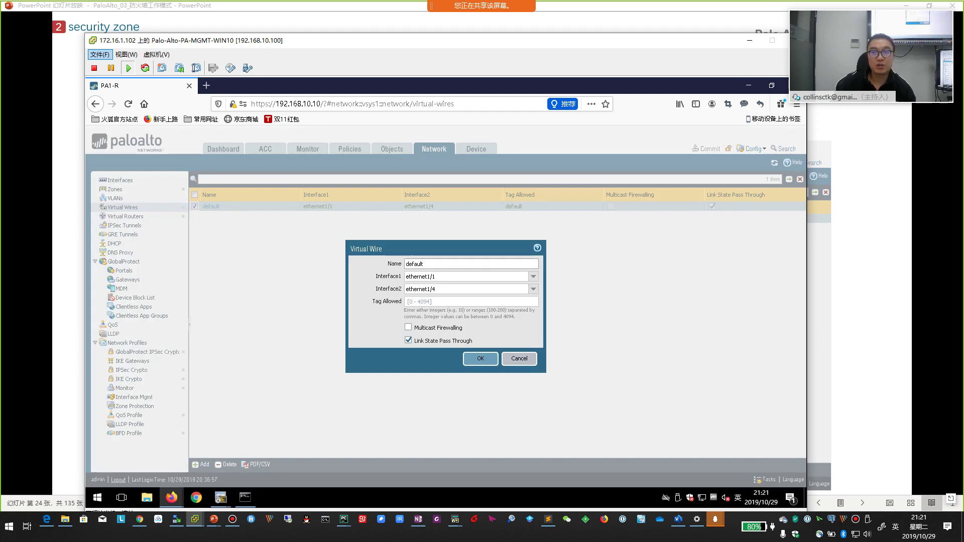
left_click(471, 302)
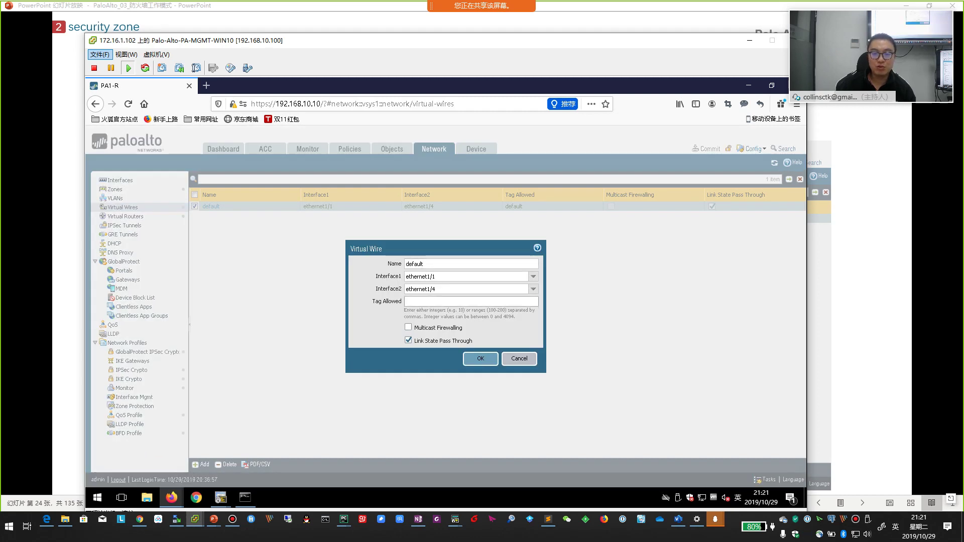
type("2")
left_click(481, 359)
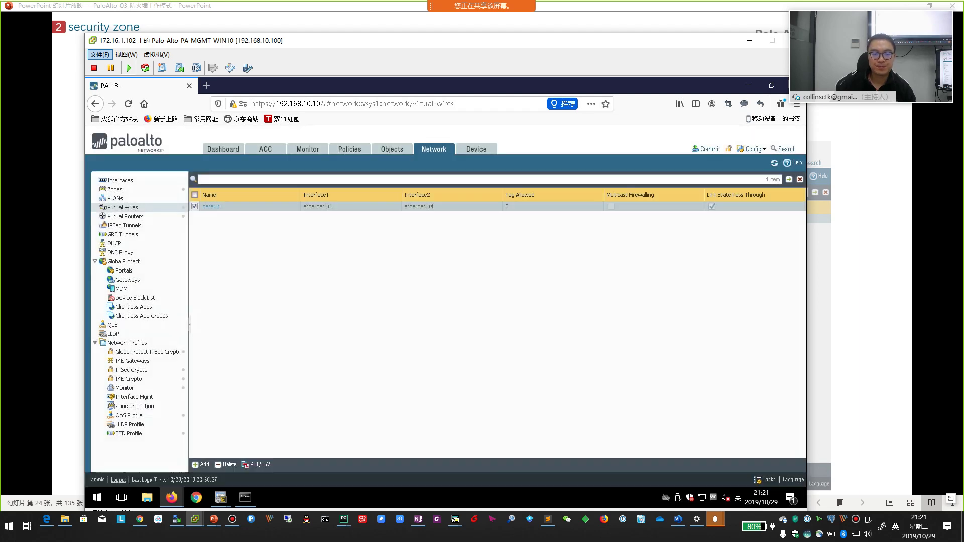
left_click(707, 148)
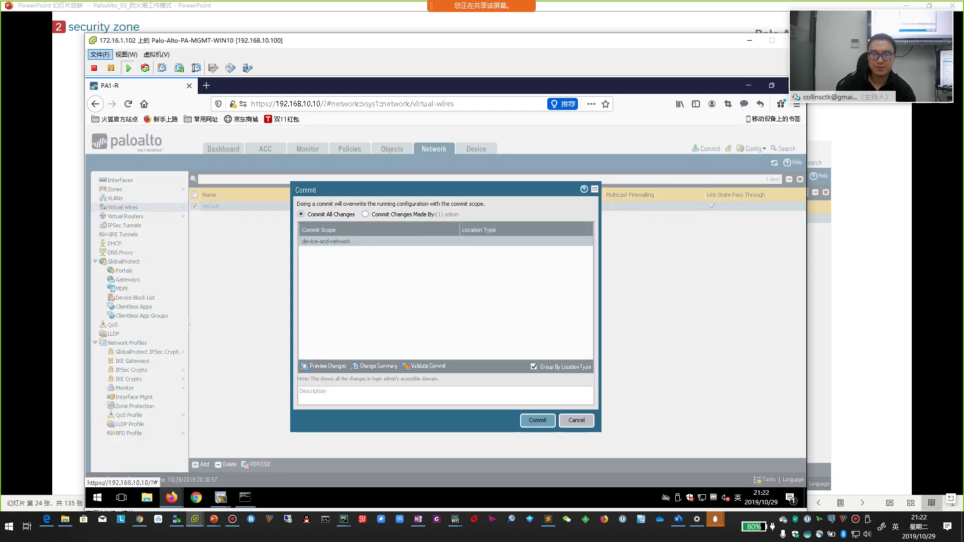
left_click(537, 420)
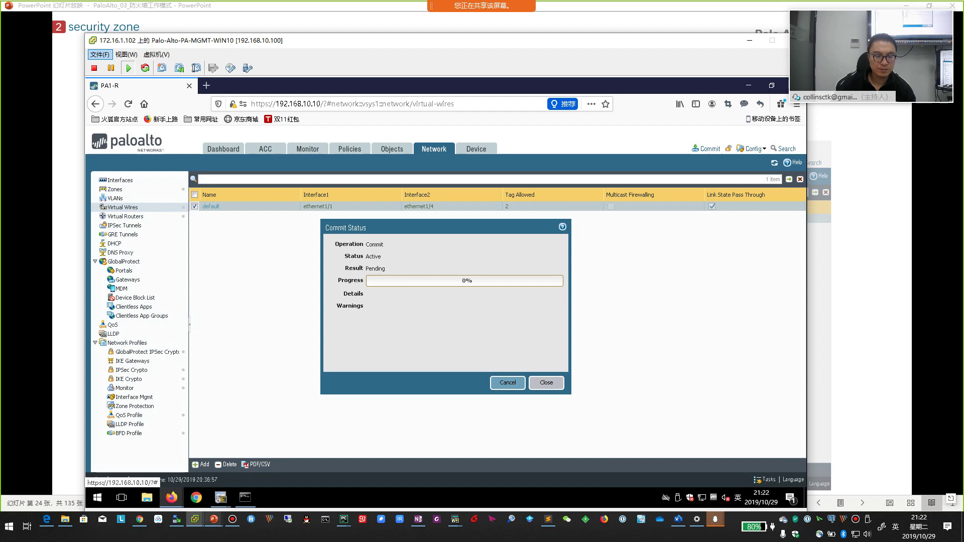
Switch back to the slideshow and page back toward earlier slides
left_click(214, 518)
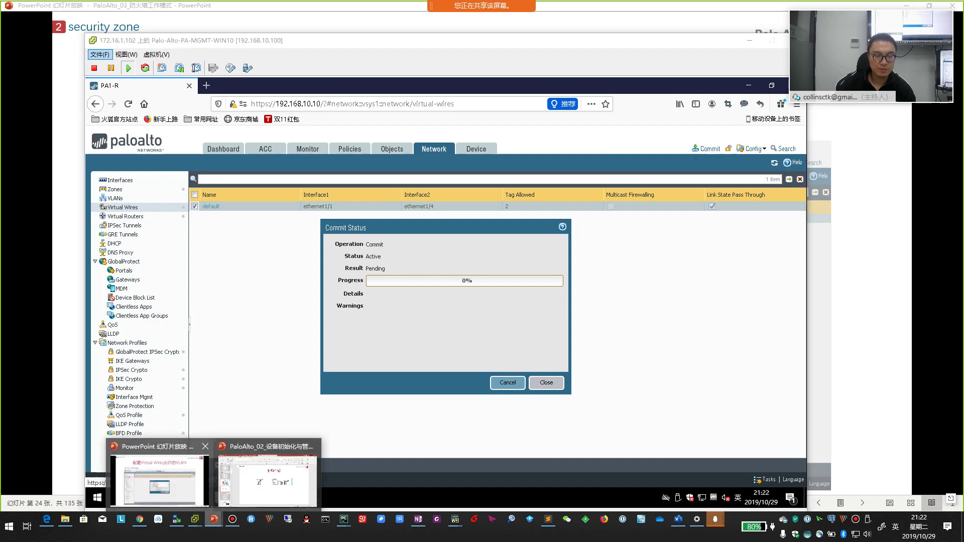
left_click(159, 479)
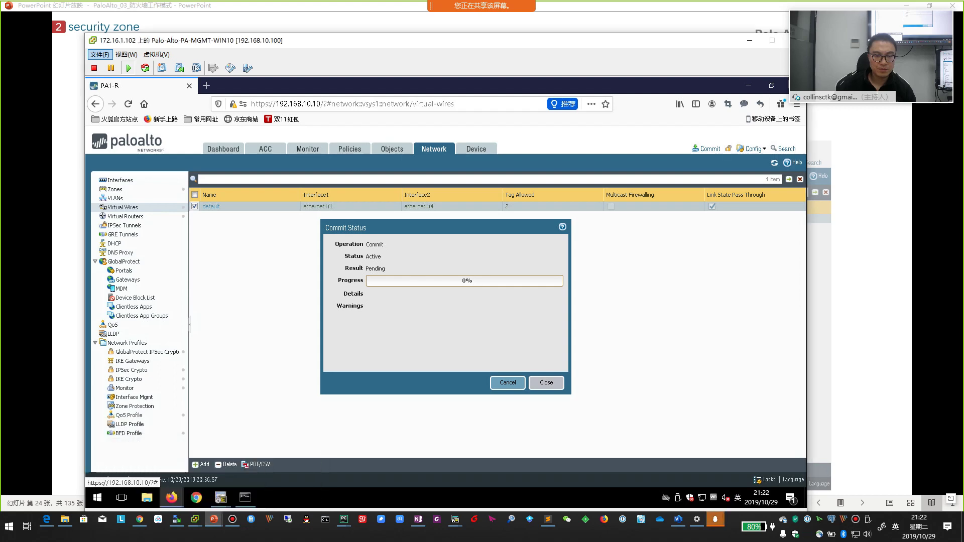
key("Left")
key("Left")
key("Left")
key("Left")
key("Left")
key("Left")
key("Left")
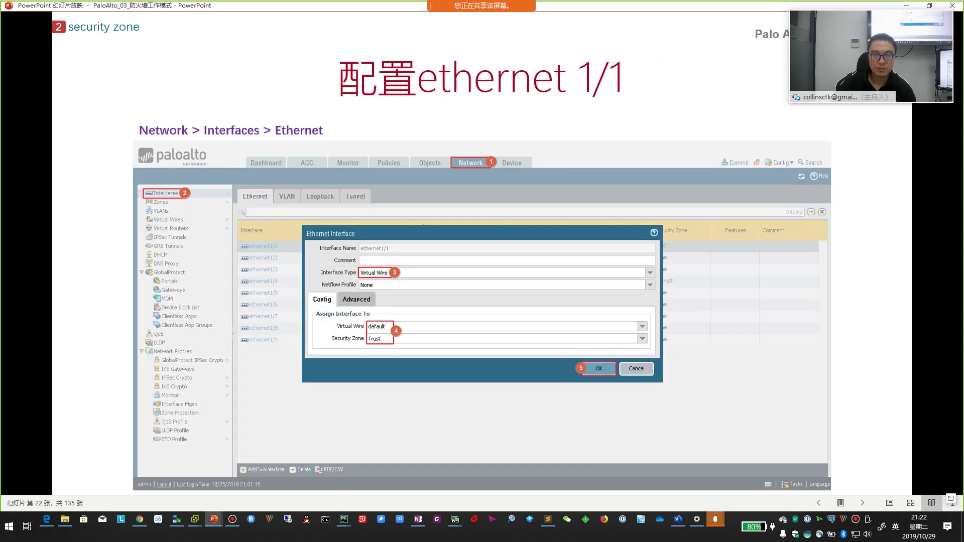
Show the 'Virtual Wire 实验拓扑' slide, then switch to the vSphere Client
key("Right")
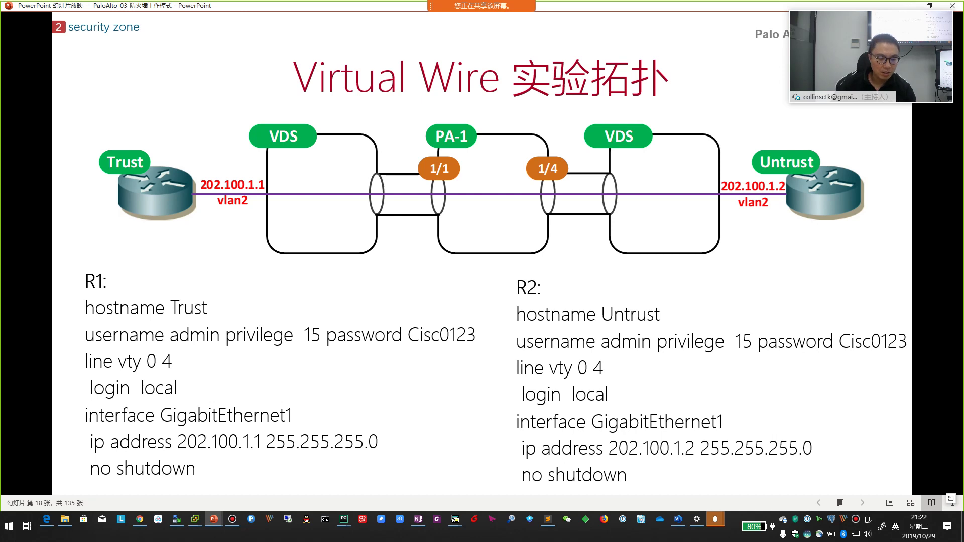
mouse_move(195, 519)
left_click(204, 472)
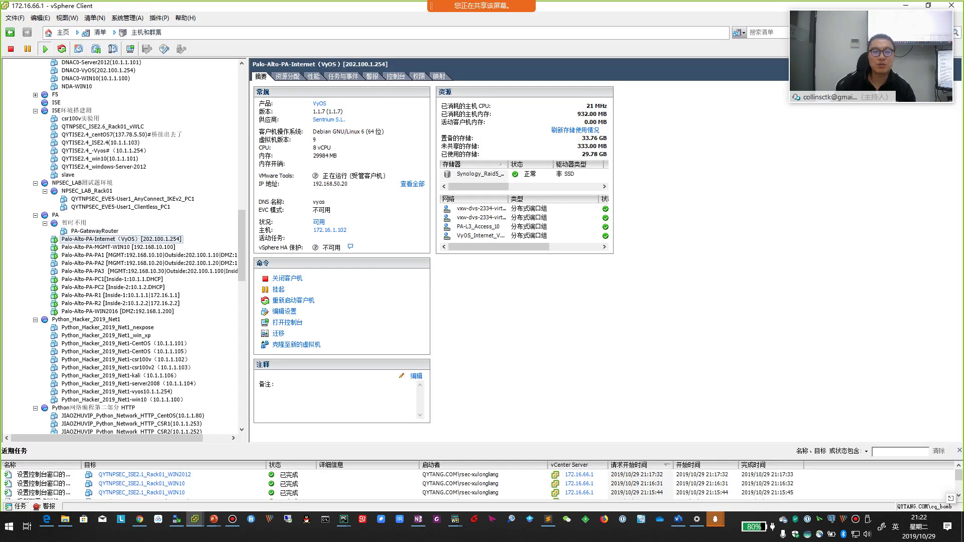
Select the Palo-Alto-PA-PA1 VM and open its Edit Settings hardware dialog
left_click_drag(508, 199, 534, 199)
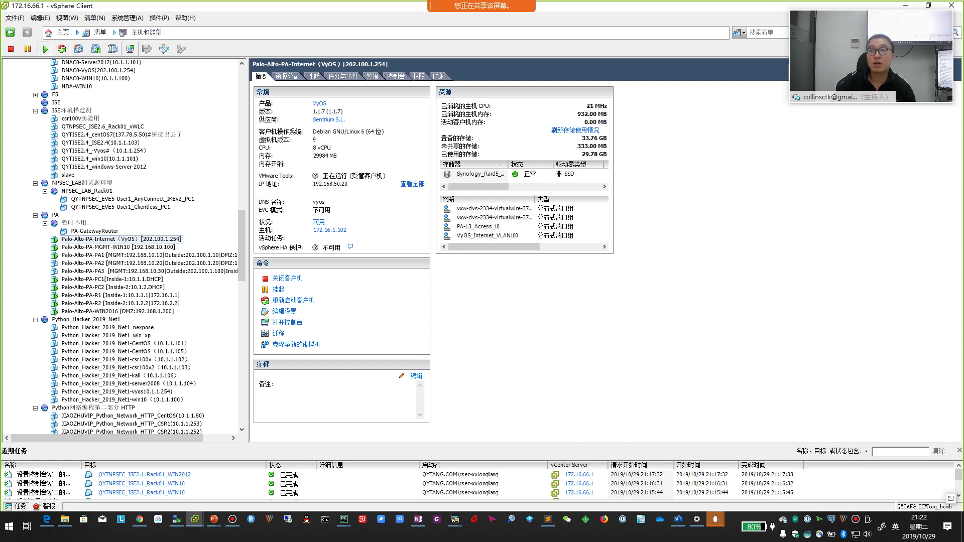
left_click(146, 255)
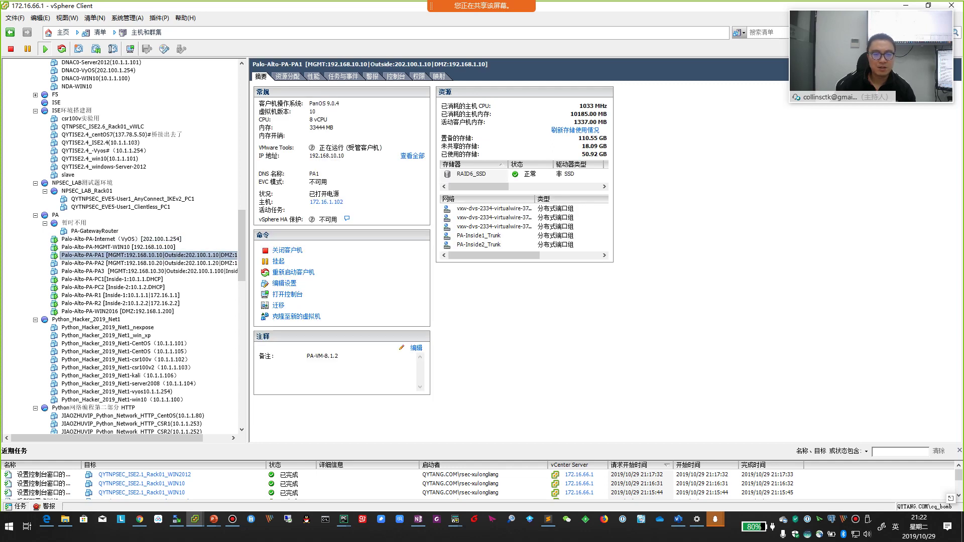
right_click(204, 255)
left_click(261, 302)
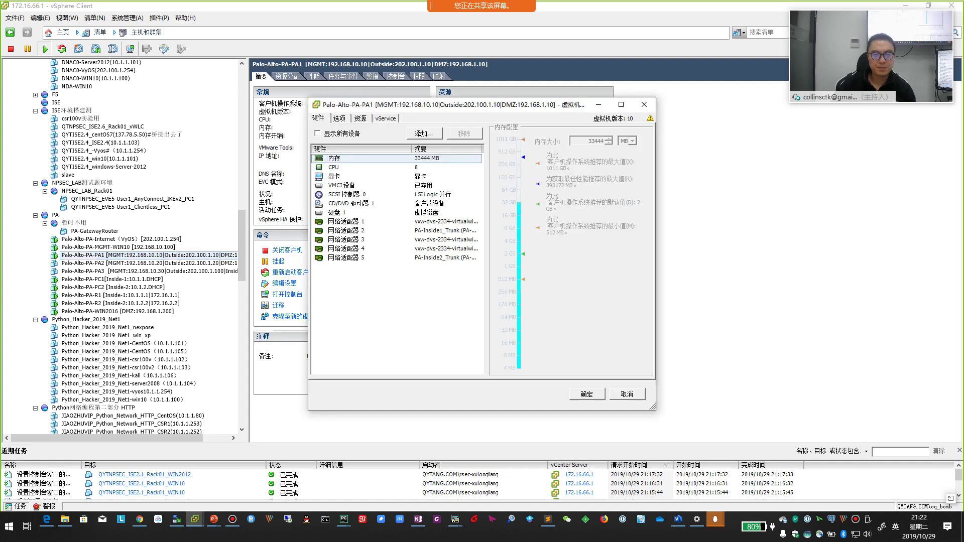
Check network adapters 1, 2 and 5 (PA-Inside2_Trunk), close the dialog, and open PA-Inside1_Trunk
left_click(343, 230)
left_click(343, 257)
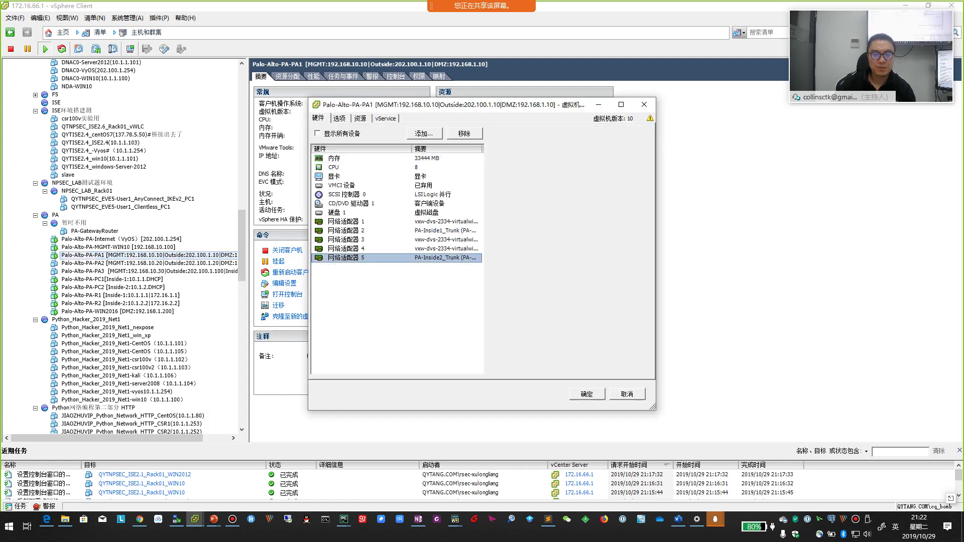
left_click(343, 221)
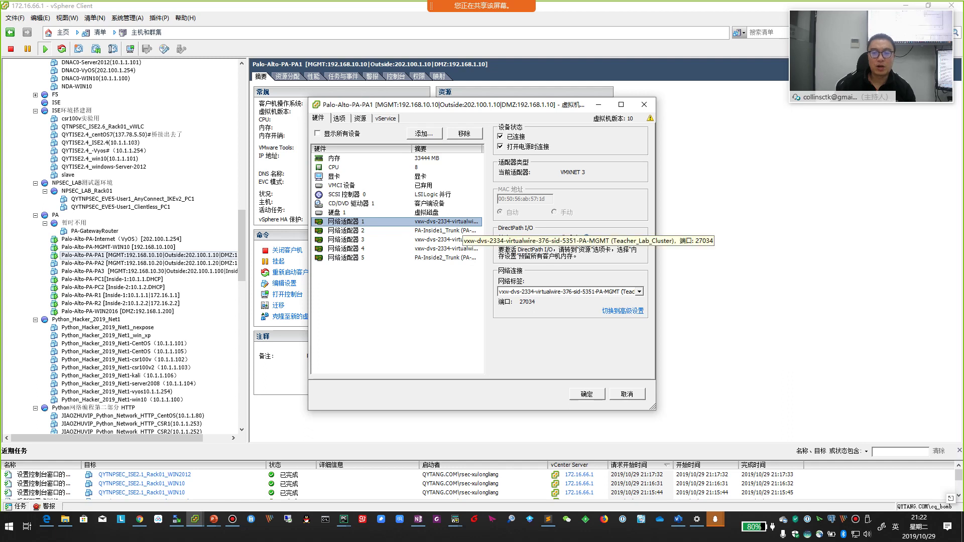
left_click(342, 231)
left_click(343, 258)
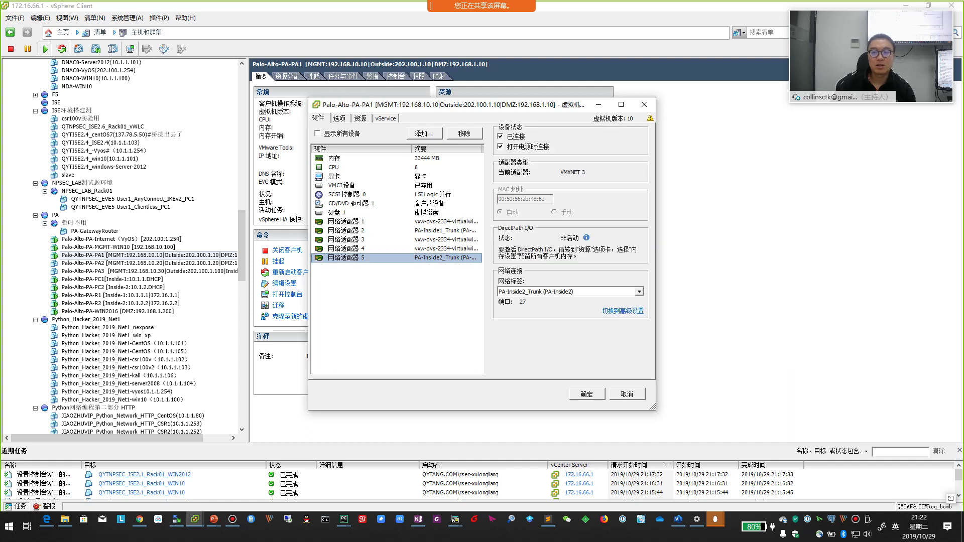
key("Escape")
double_click(467, 235)
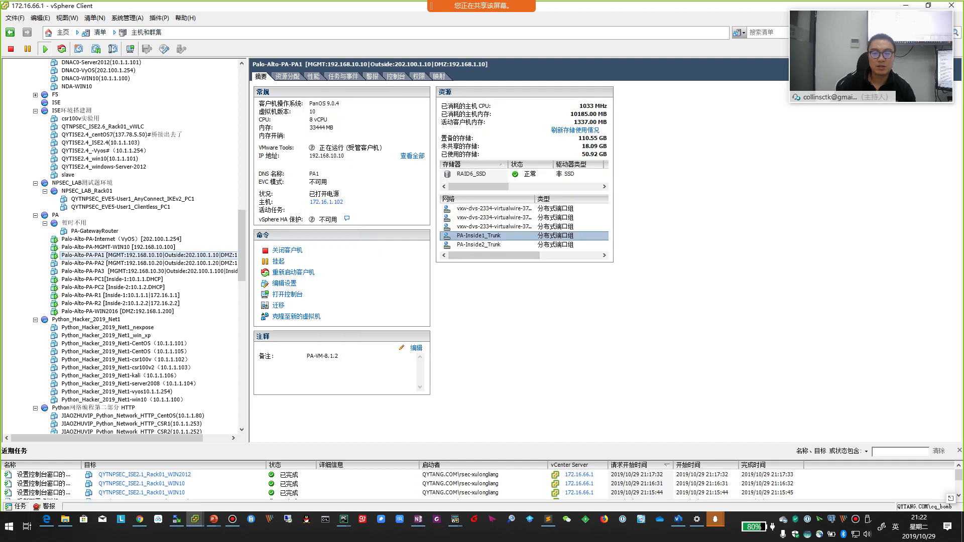
View PA-Inside1_Trunk's VLAN settings showing VLAN trunk range 2, then return to PowerPoint
right_click(95, 63)
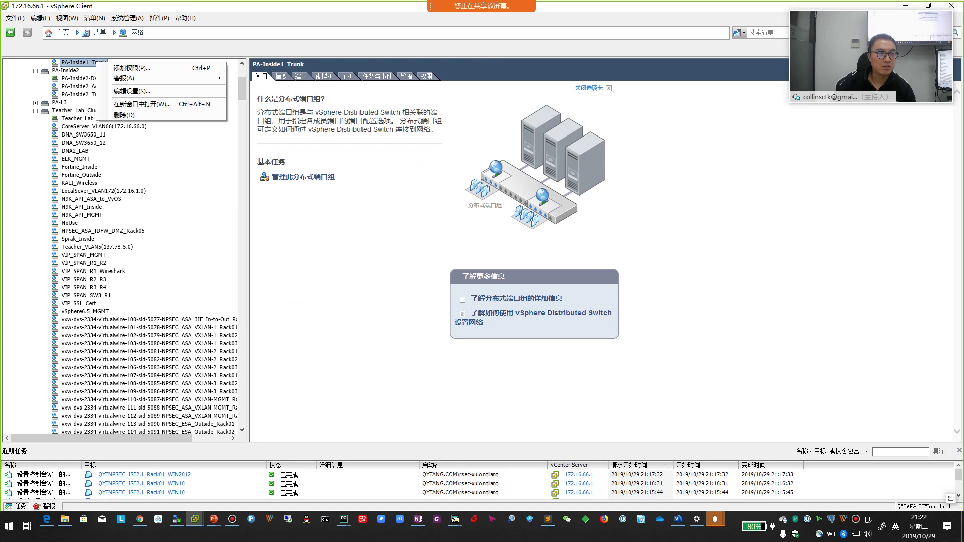
left_click(132, 91)
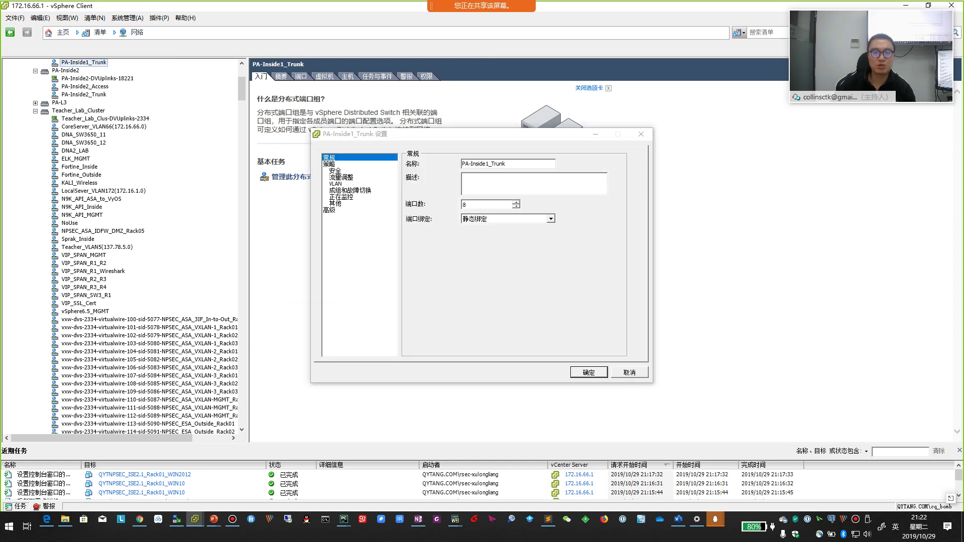
left_click(336, 184)
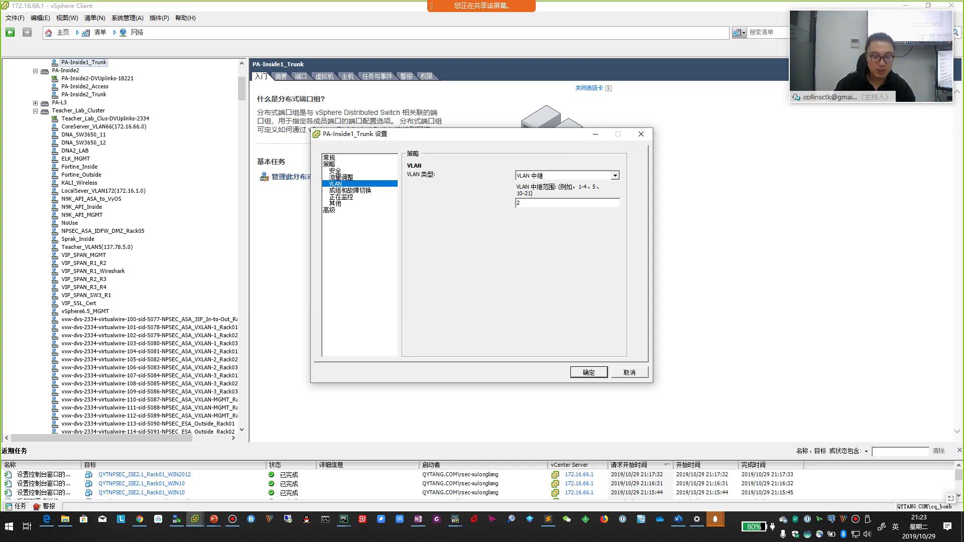
mouse_move(214, 518)
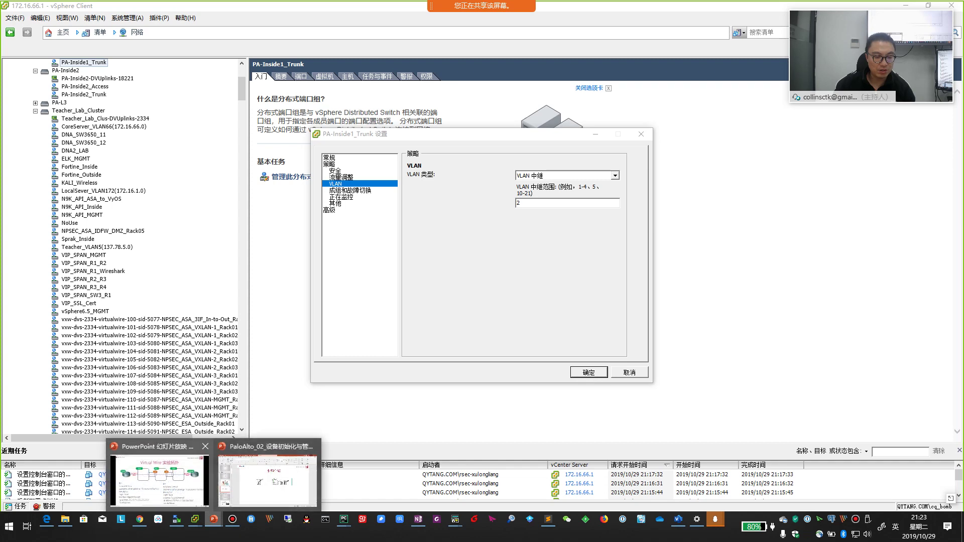
left_click(151, 474)
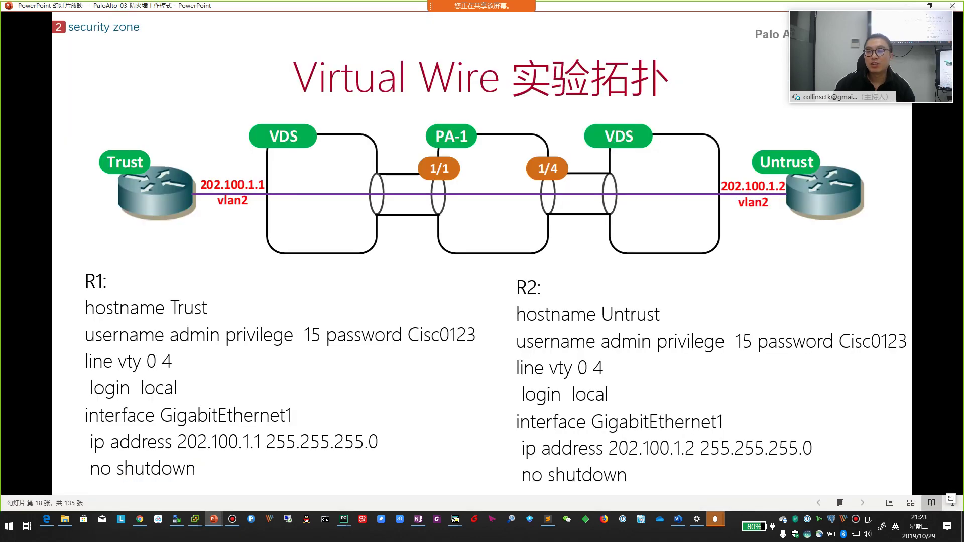
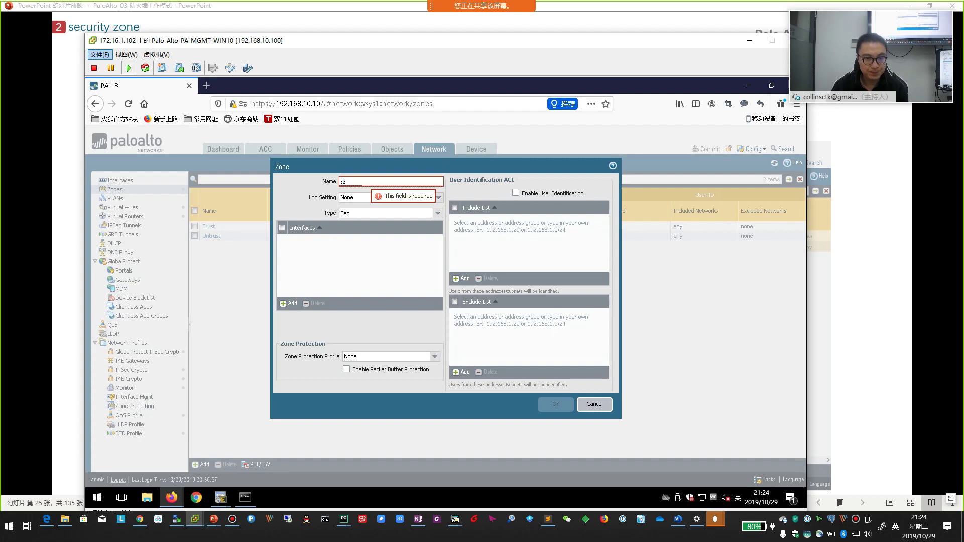
Create a zone named l3_trust with type Layer3 and save it
type("l")
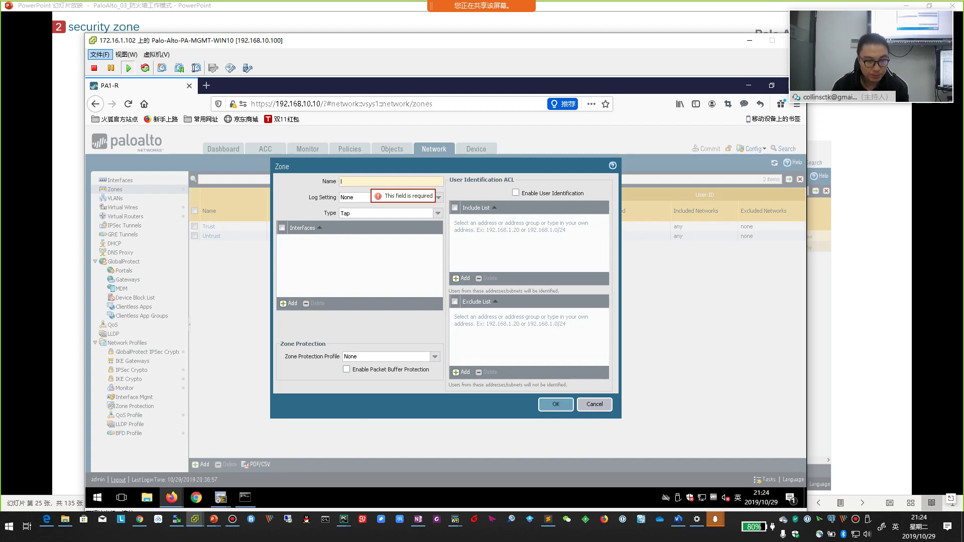
type("3_trust")
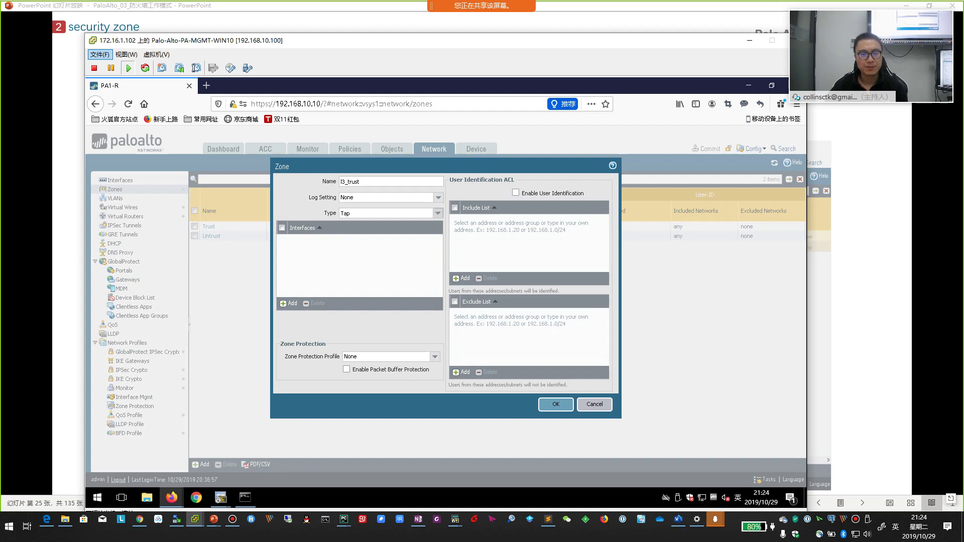
left_click(438, 213)
key("Down")
key("Down")
key("Down")
key("Return")
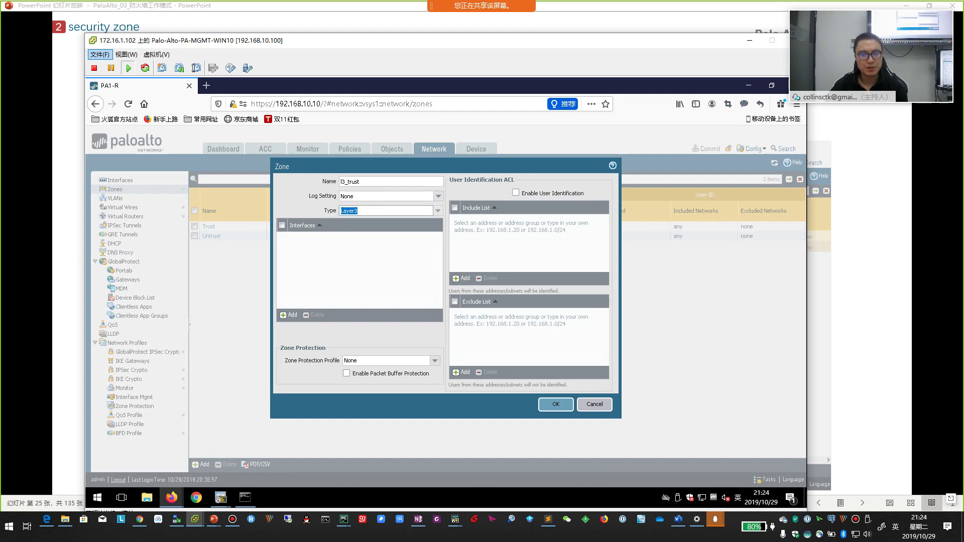
key("Return")
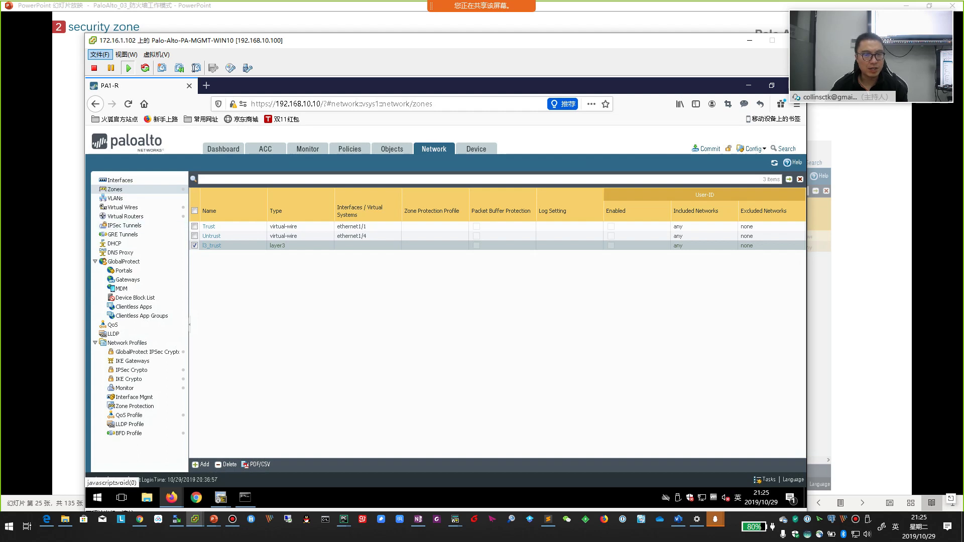
Start a new security rule named vw-rule
left_click(349, 149)
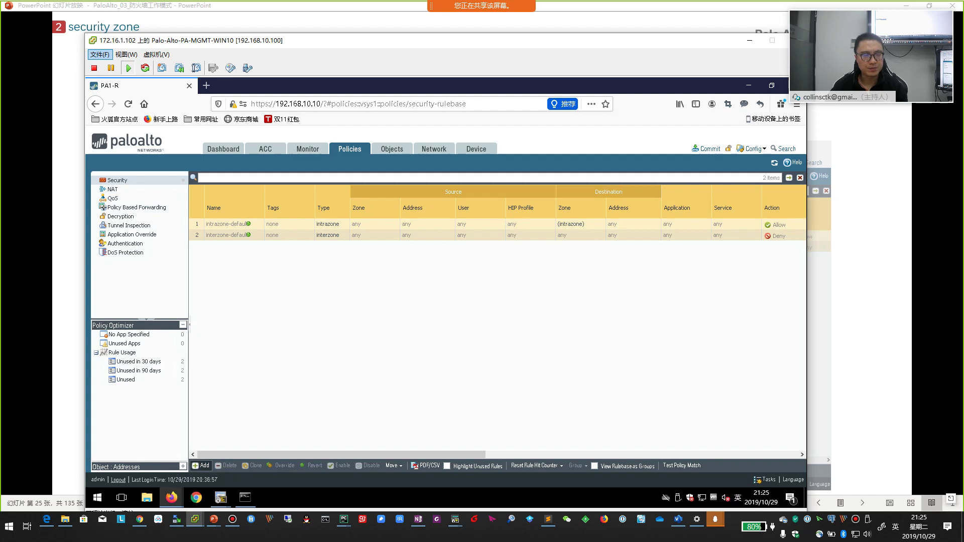
key("alt+Tab")
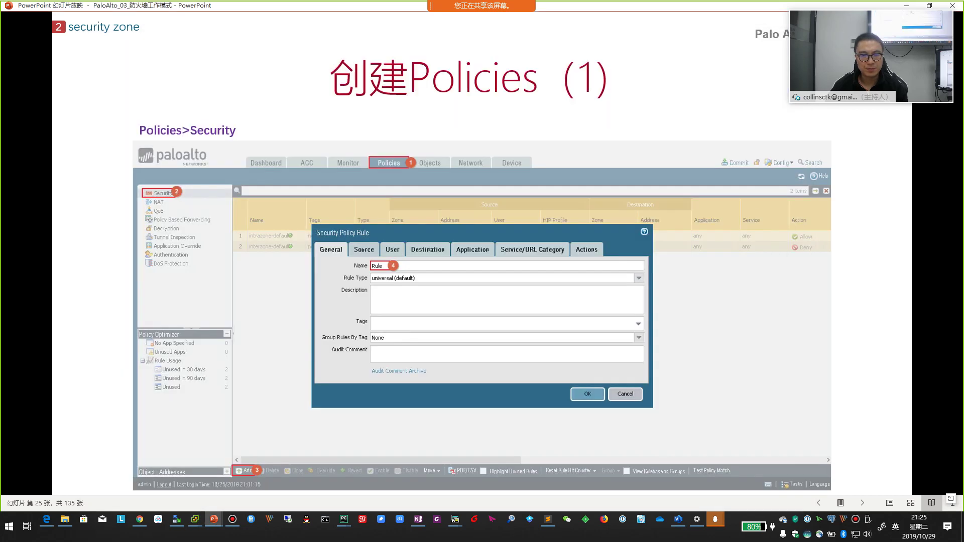
key("Right")
key("alt+Tab")
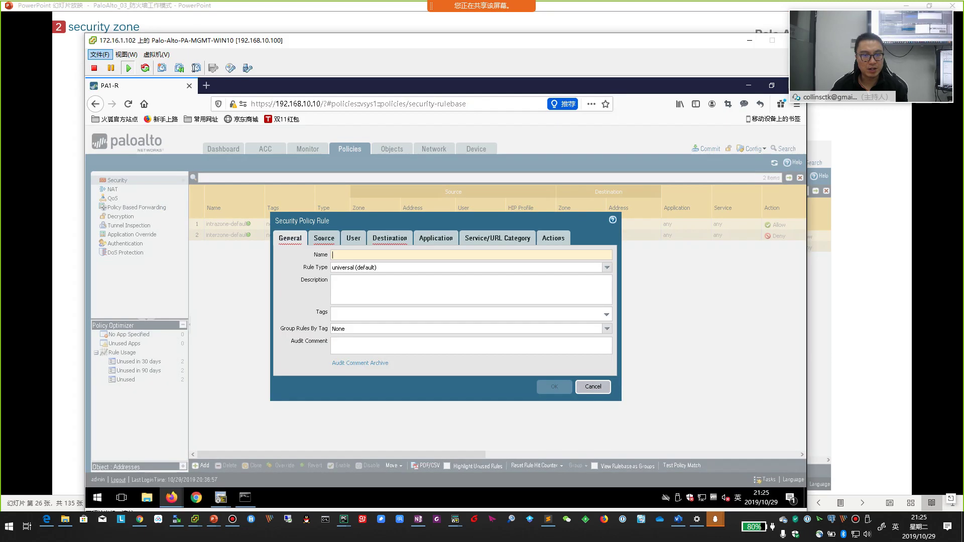
type("vw-rule")
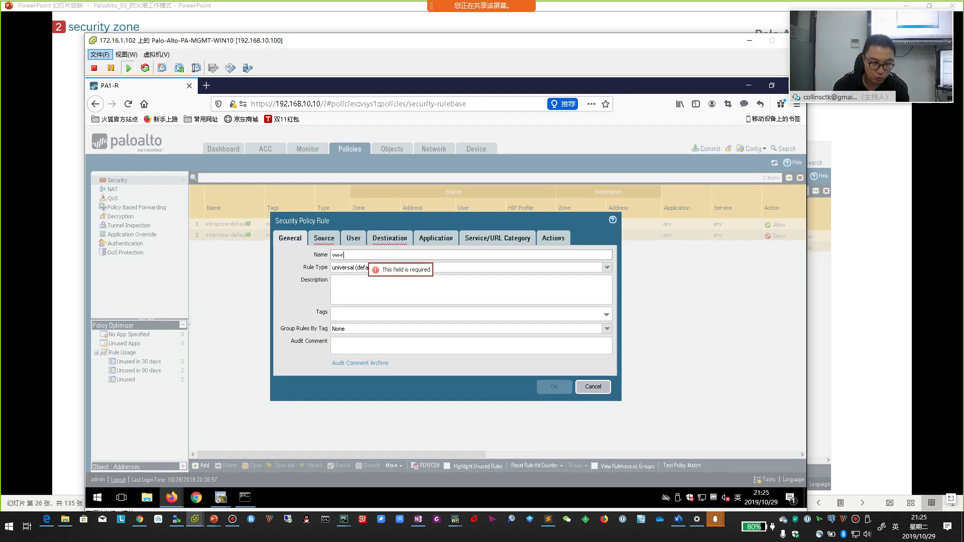
Set source zone Trust and destination zone l3_trust, save vw-rule, and open Commit
left_click(324, 238)
left_click(291, 362)
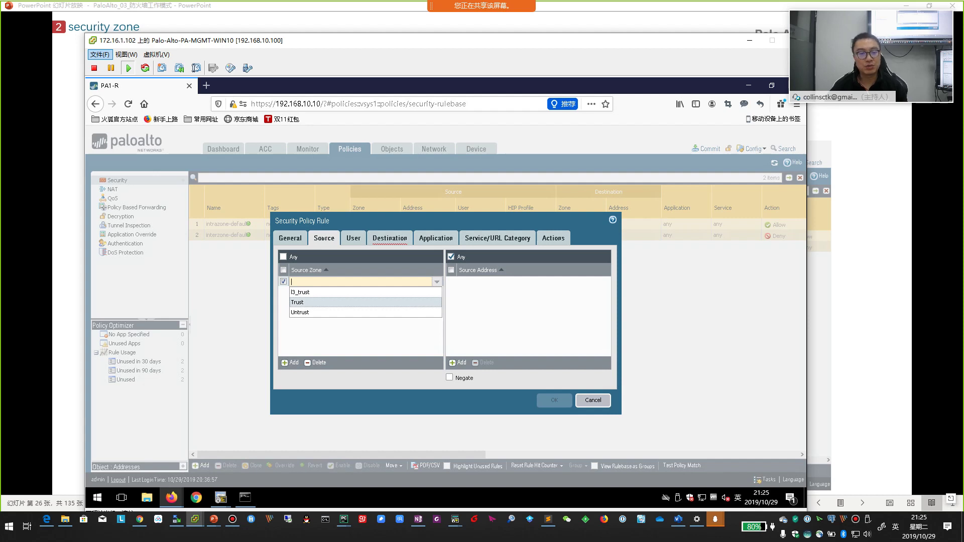
left_click(366, 302)
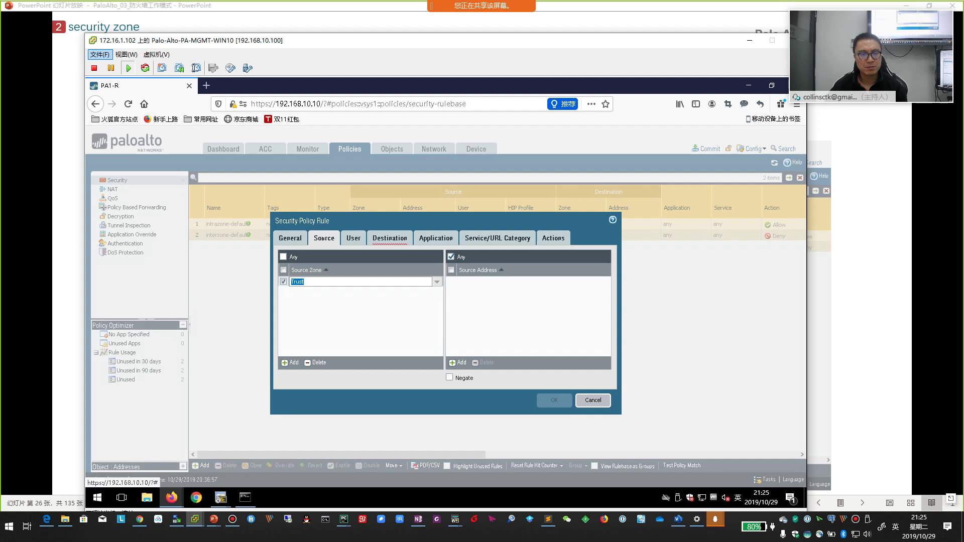
left_click(389, 238)
left_click(291, 362)
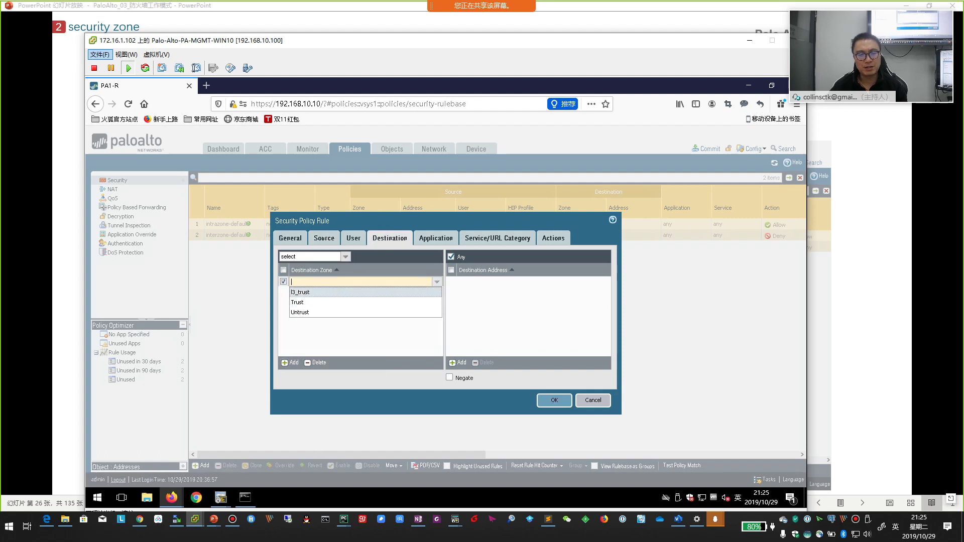
key("Return")
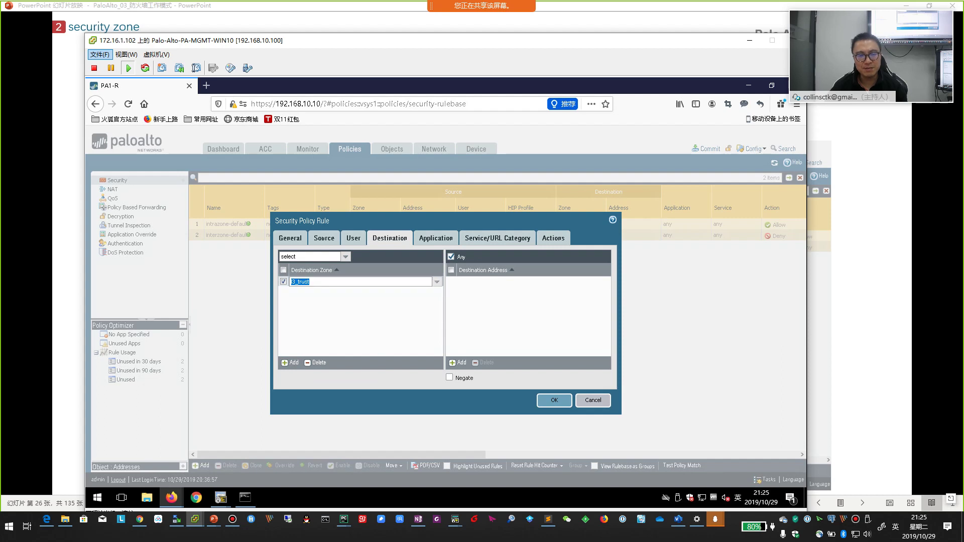
left_click(324, 238)
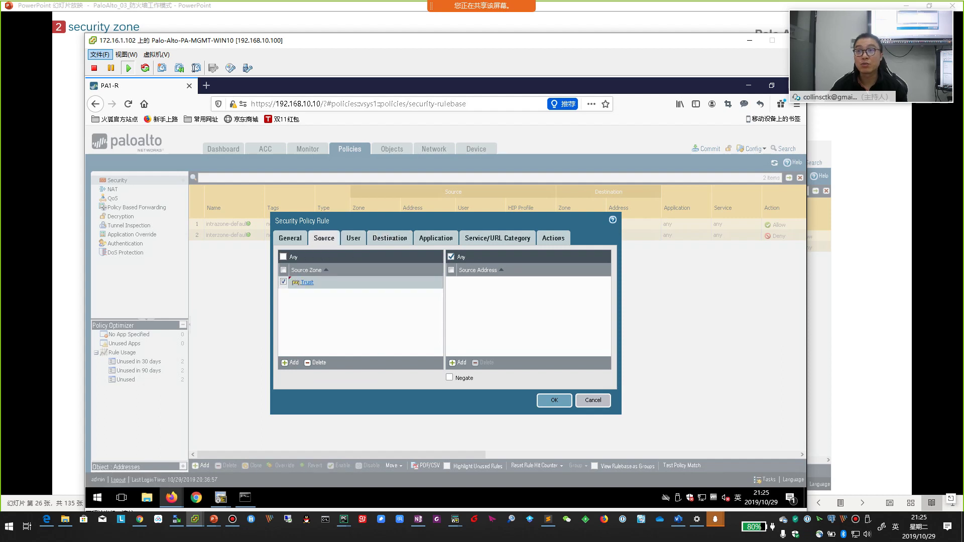
left_click(389, 238)
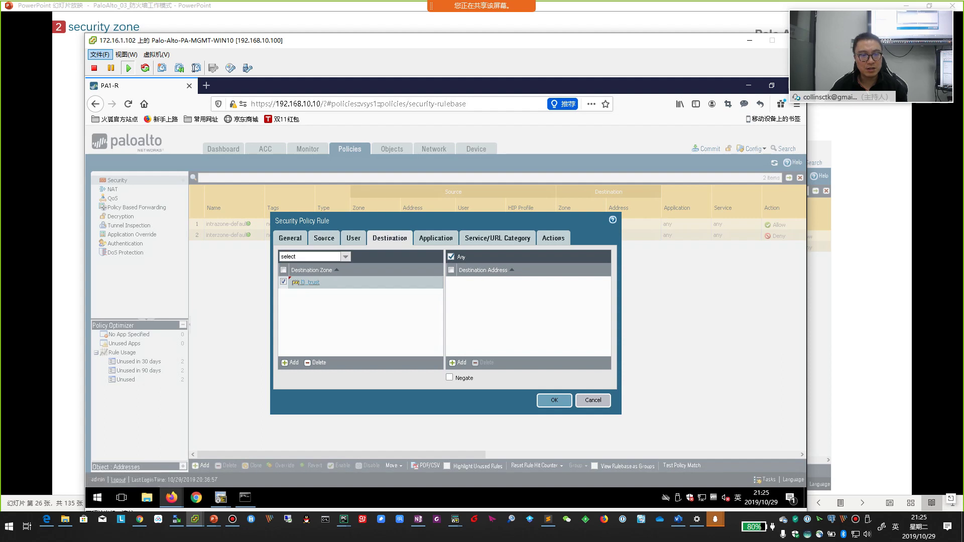
key("Return")
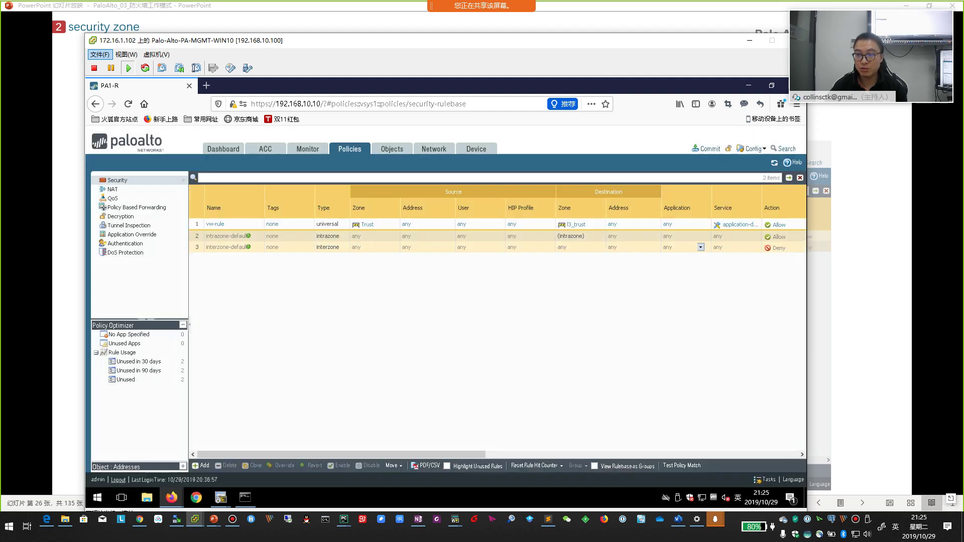
left_click(706, 149)
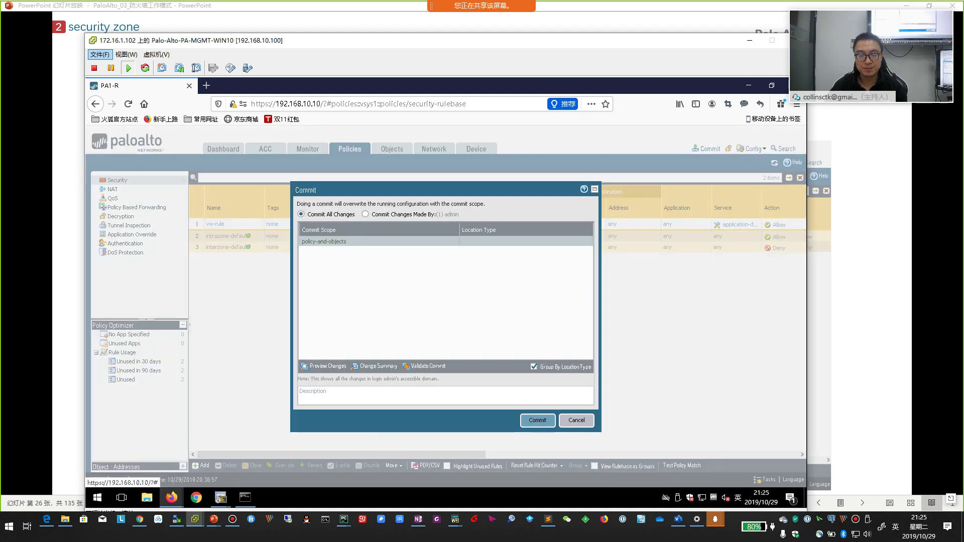
Validate the commit and read the Trust/l3_trust zone-type incompatibility error
left_click(424, 366)
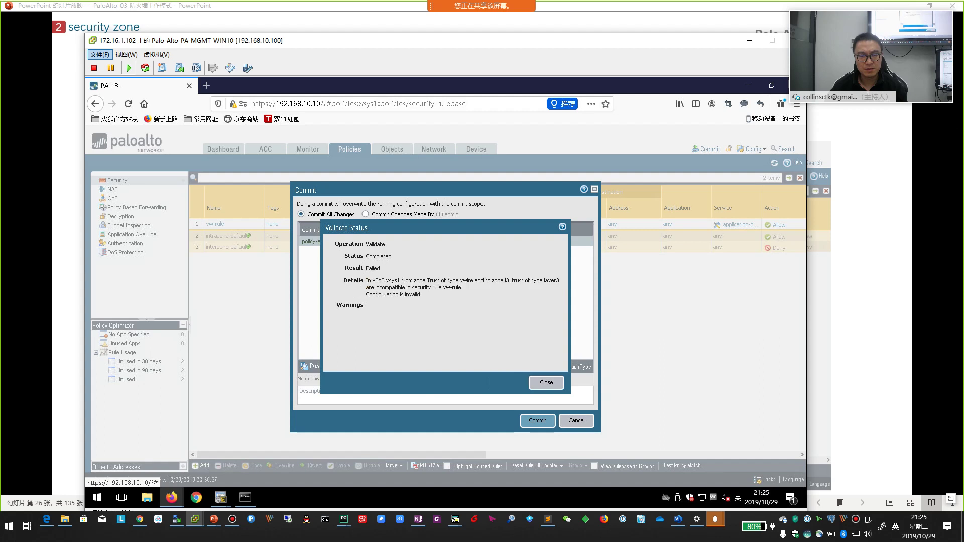
left_click_drag(384, 280, 462, 287)
left_click(450, 287)
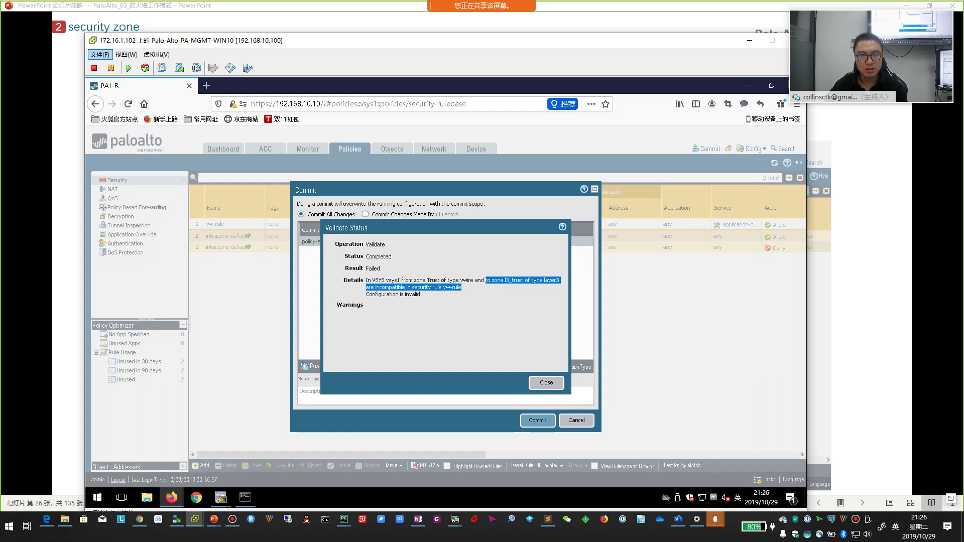
left_click(462, 288)
mouse_move(366, 287)
left_mouse_down()
mouse_move(463, 287)
mouse_move(366, 295)
left_mouse_up()
left_click(420, 294)
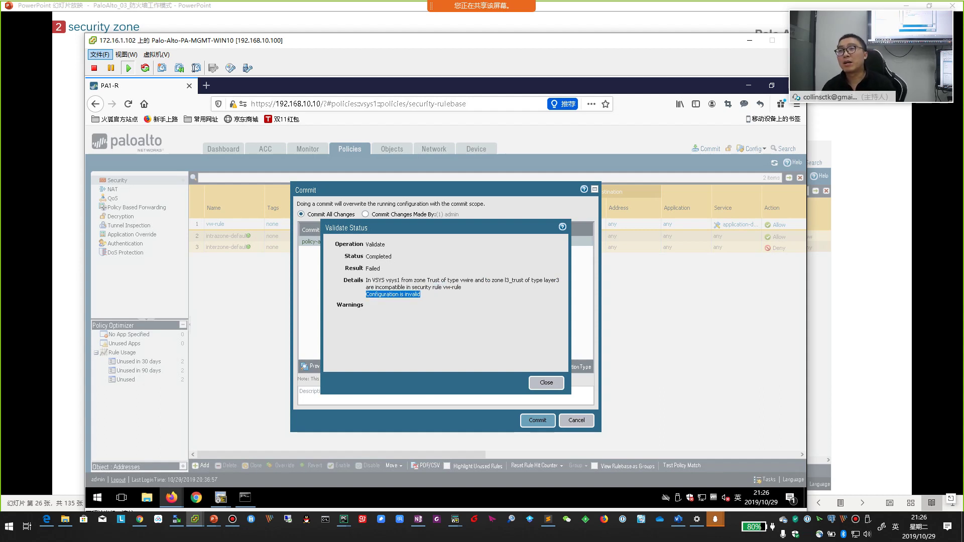
left_click(366, 294)
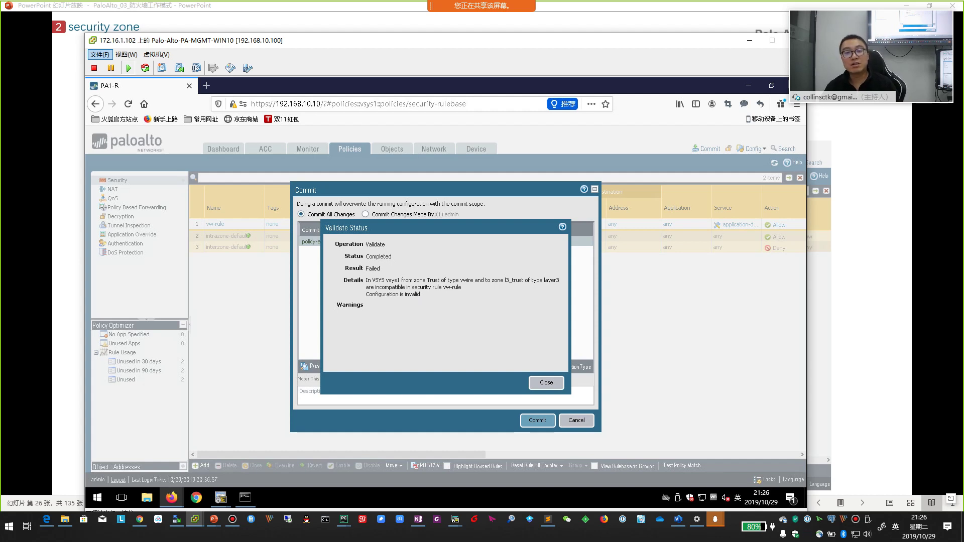
Dismiss the validation results, cancel the commit, and reopen vw-rule
left_click(546, 382)
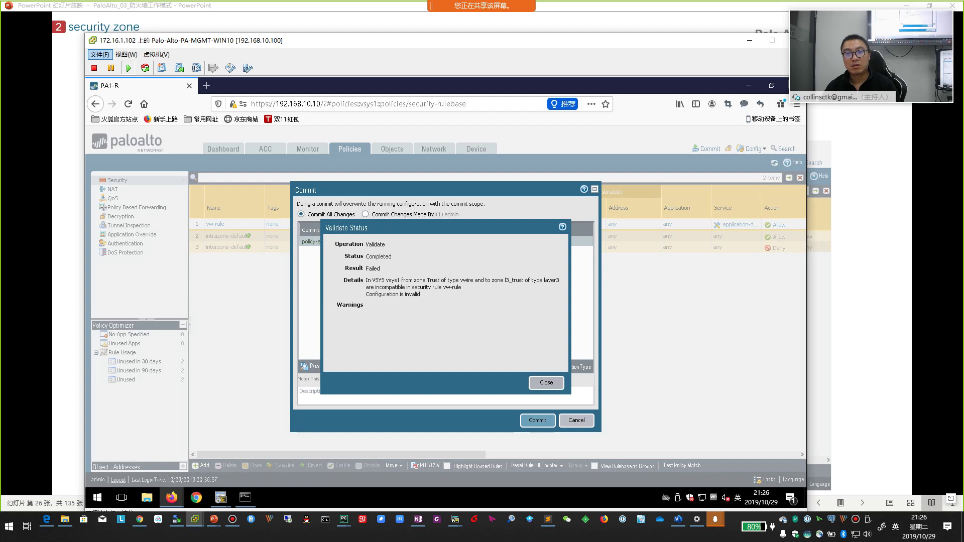
left_click(577, 420)
left_click(216, 223)
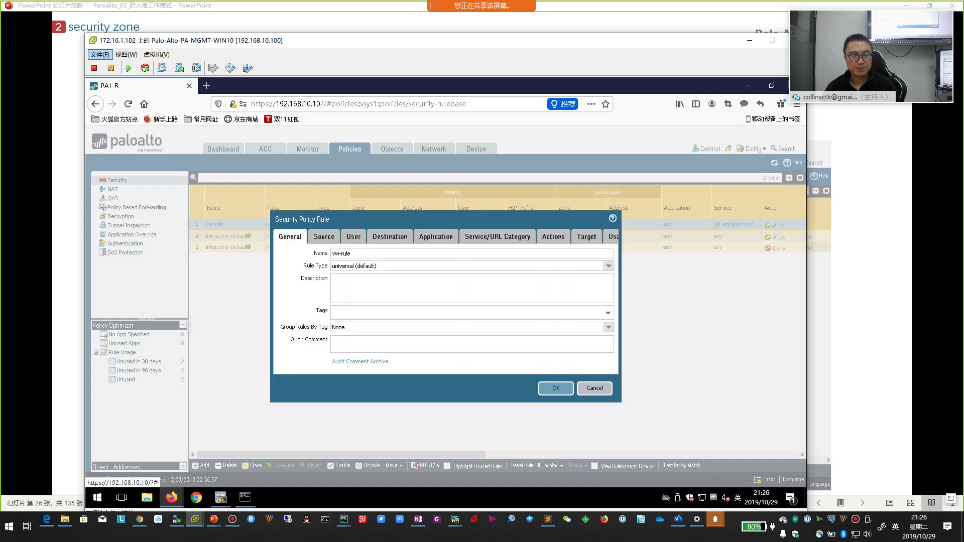
Replace vw-rule's destination zone l3_trust with Untrust, save it, and open Commit
left_click(389, 236)
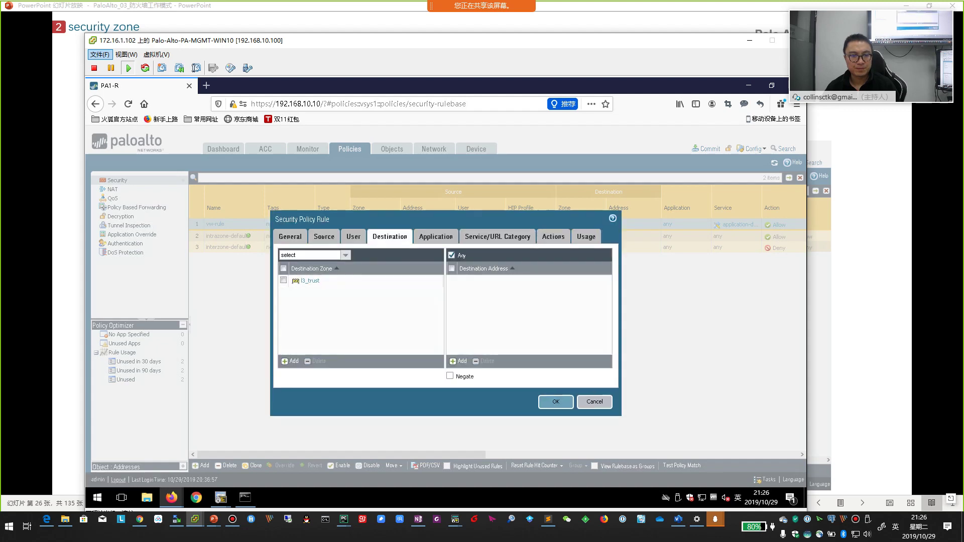
left_click(283, 280)
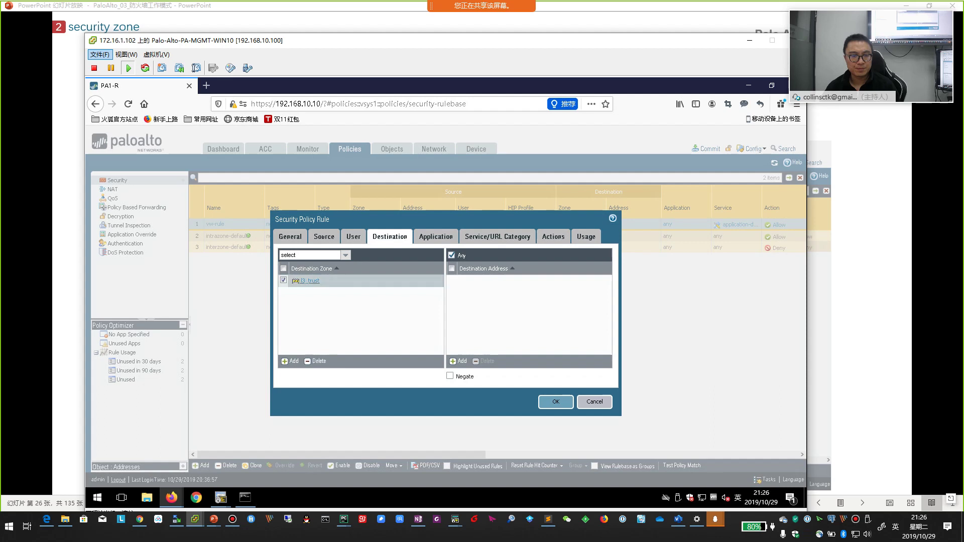
left_click(316, 361)
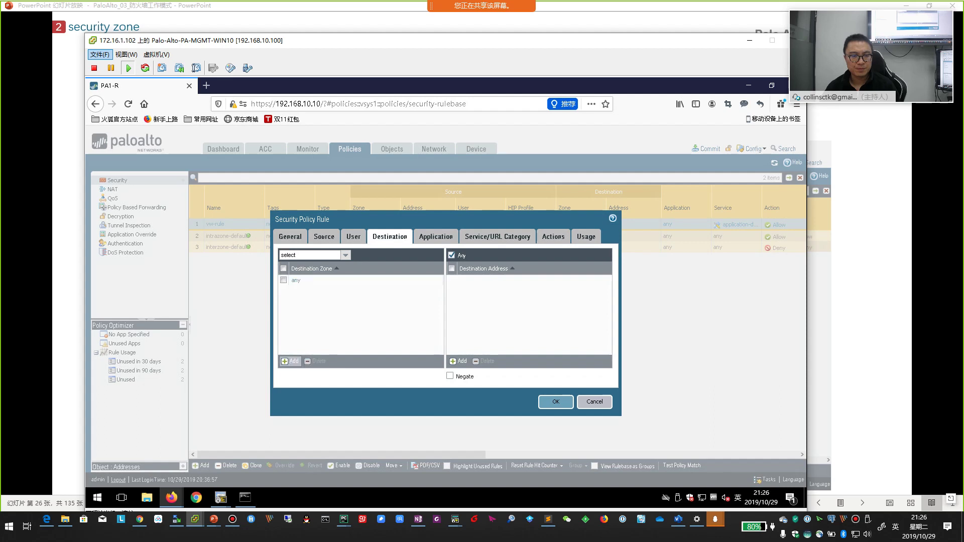
left_click(291, 361)
left_click(300, 310)
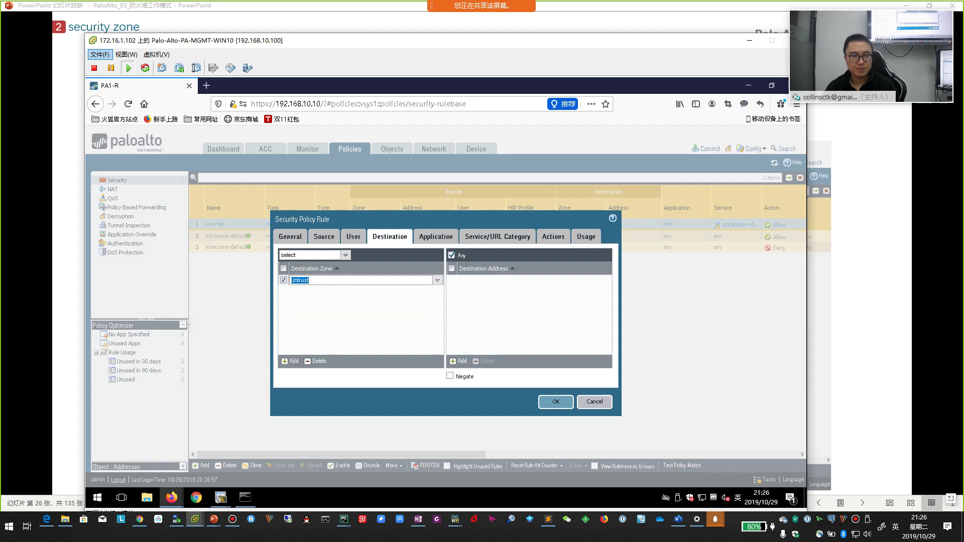
left_click(324, 236)
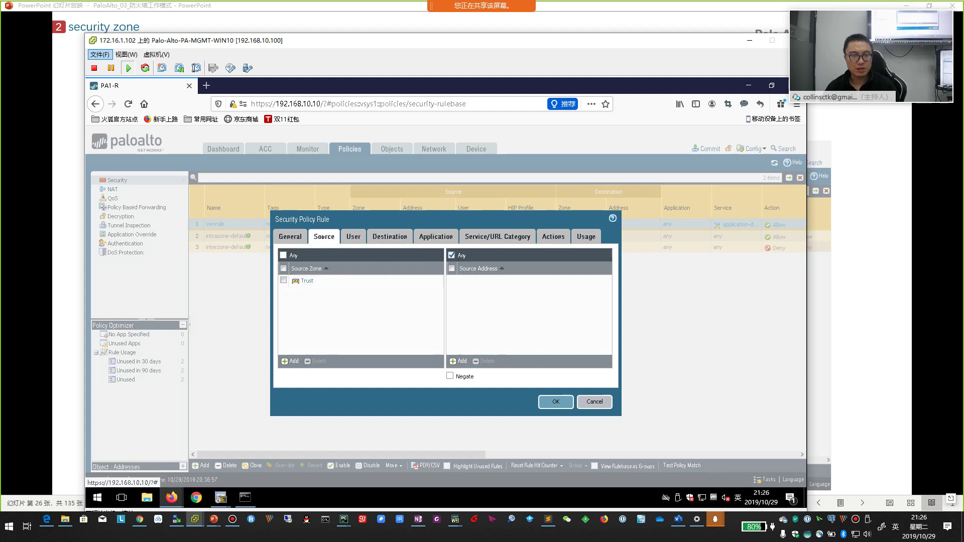
left_click(389, 236)
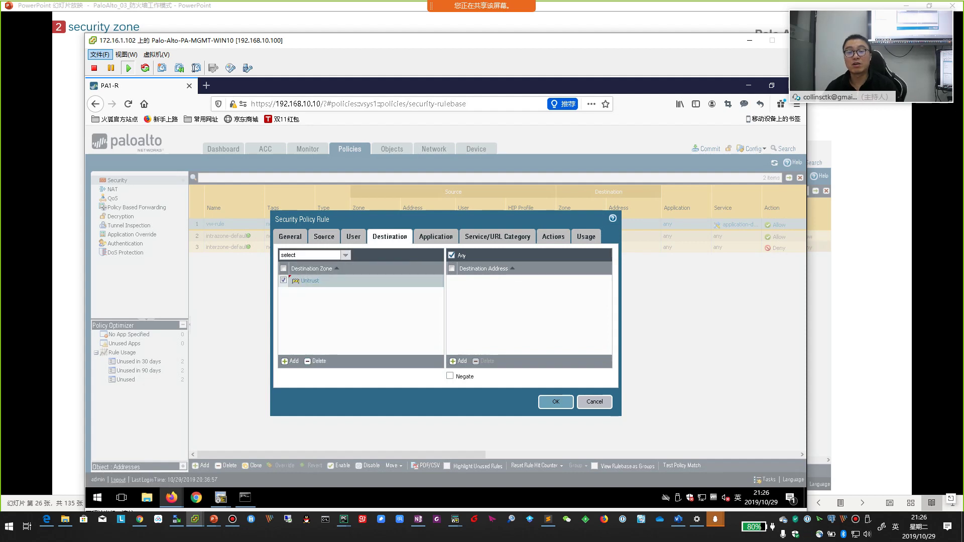
left_click(555, 402)
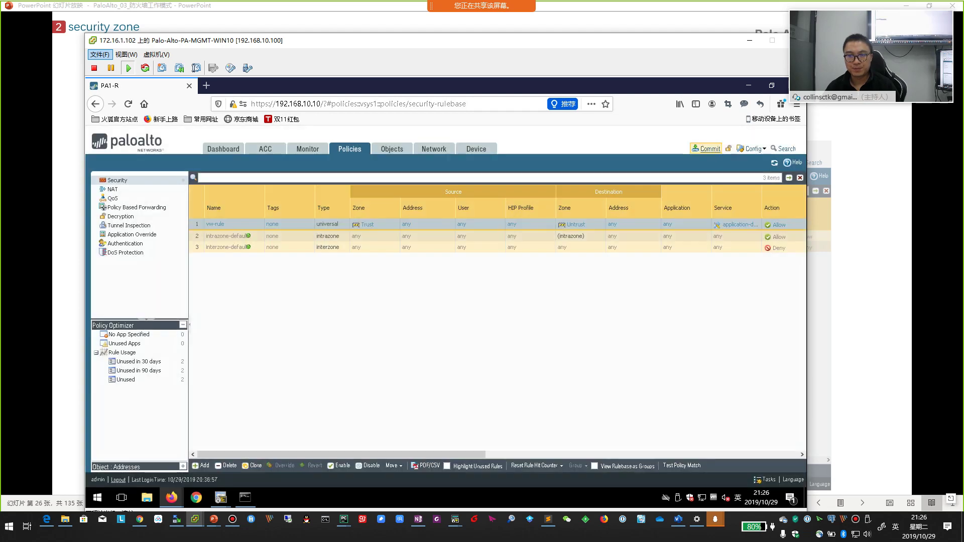
left_click(706, 149)
Commit the configuration and close the status report once it completes successfully
left_click(537, 421)
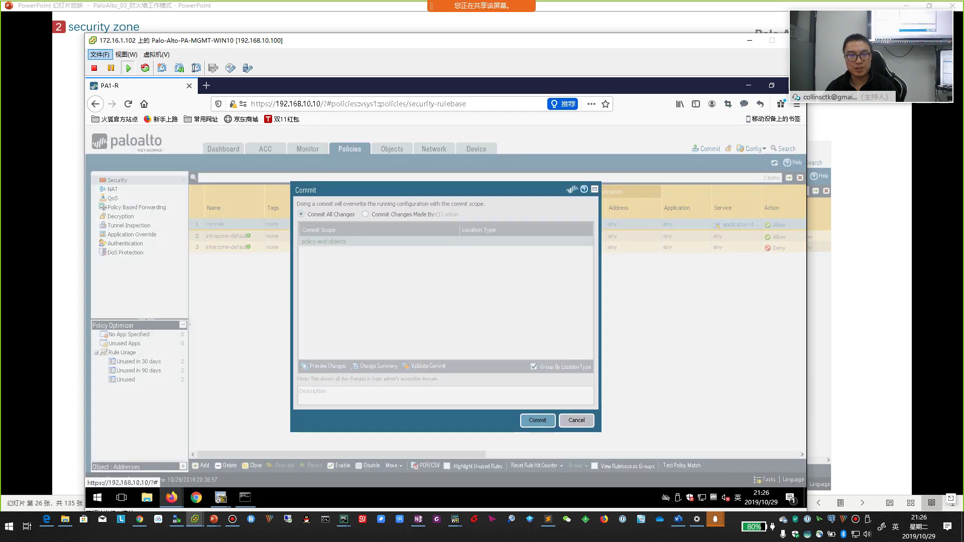
key("alt+Tab")
key("Right")
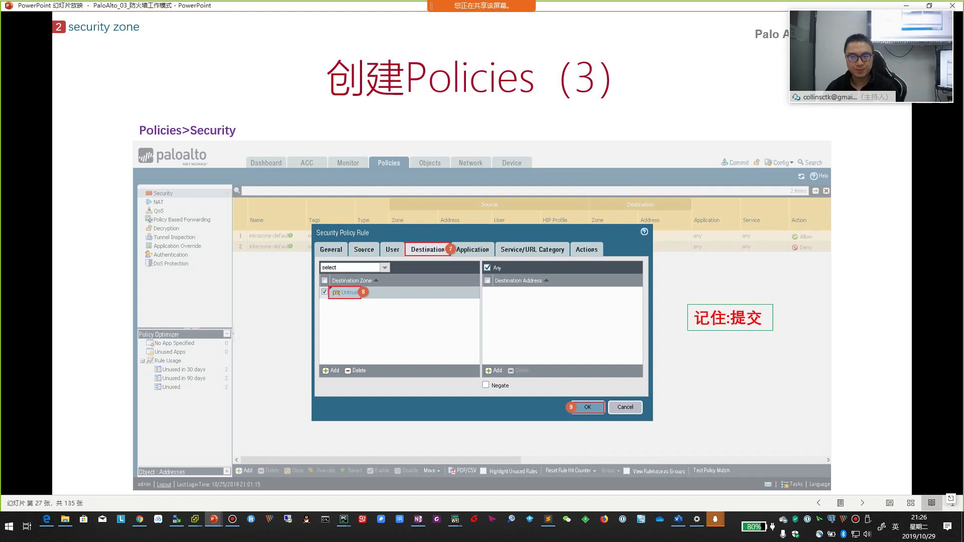
key("Right")
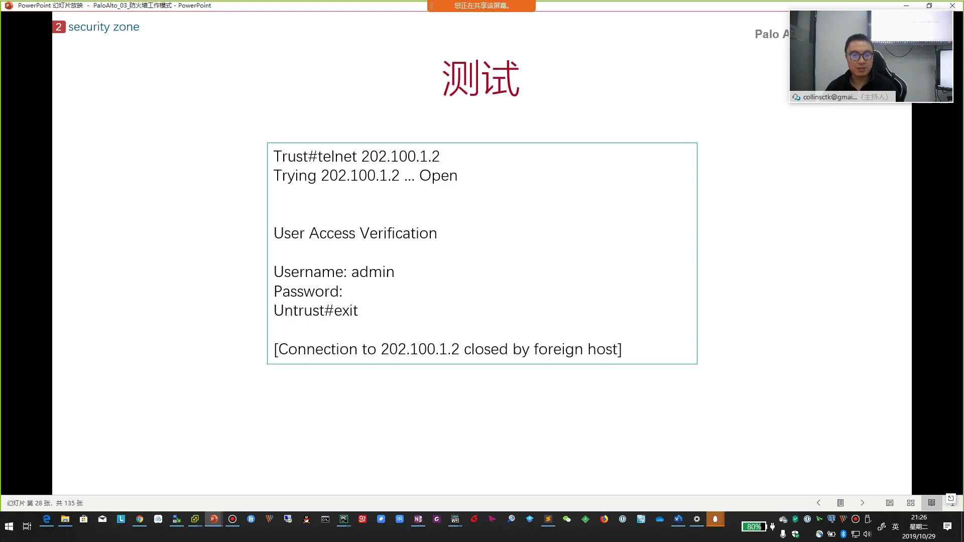
key("Right")
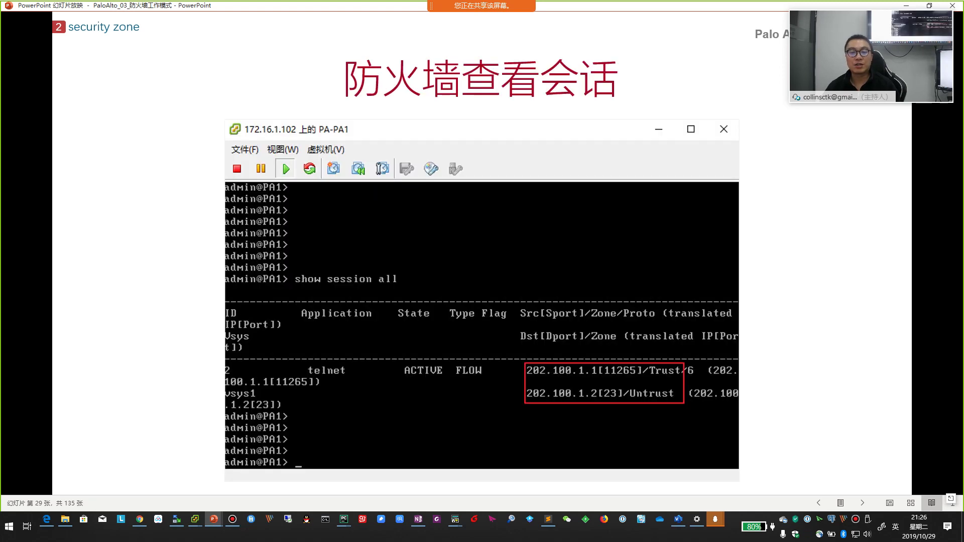
key("alt+Tab")
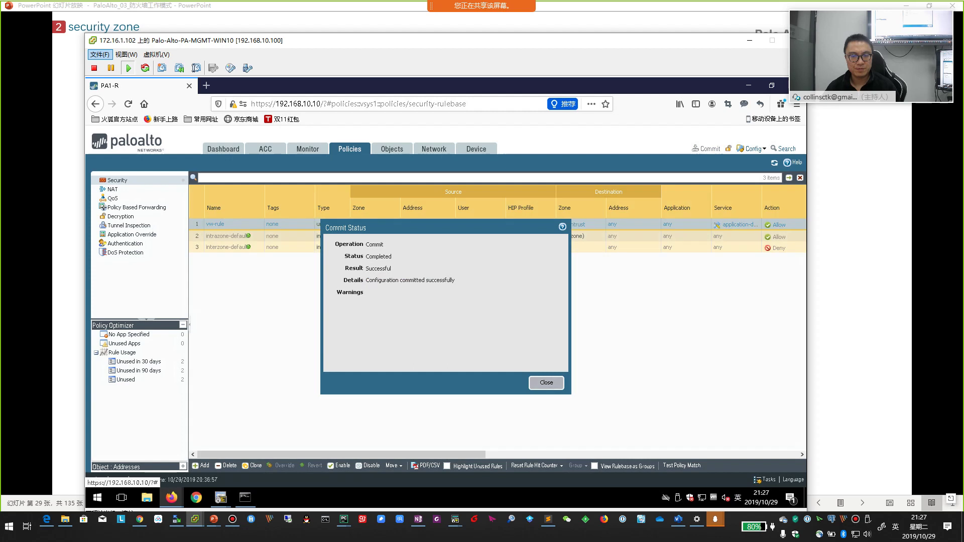
left_click(546, 382)
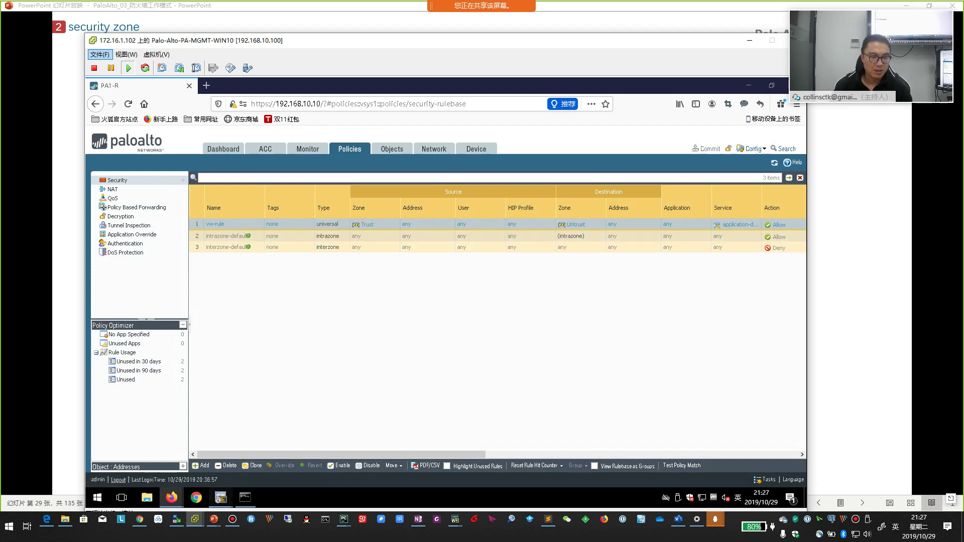
On R1, enter privileged mode with 'en' and telnet to 202.100.1.2
mouse_move(221, 497)
left_click(139, 454)
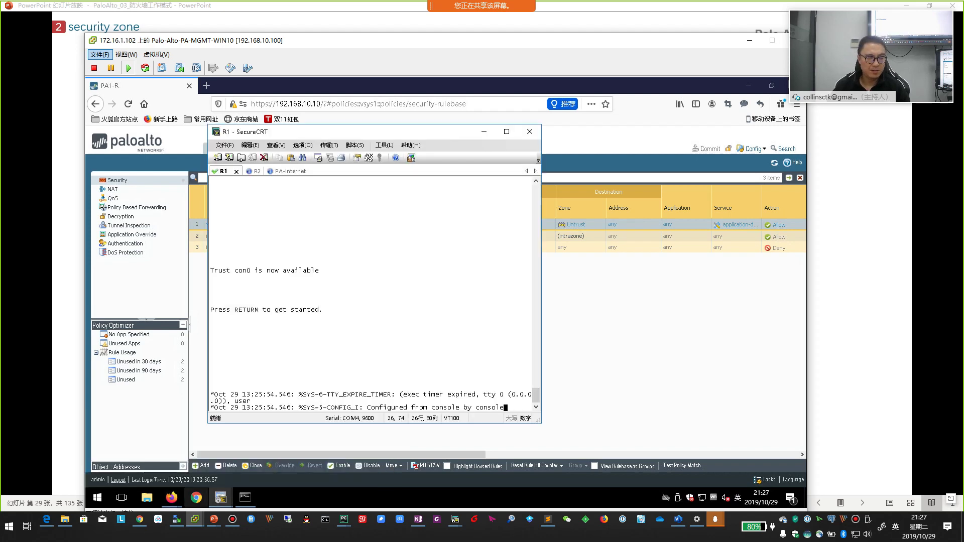
key("Return")
key("Return")
key("Return")
key("Return")
type("en")
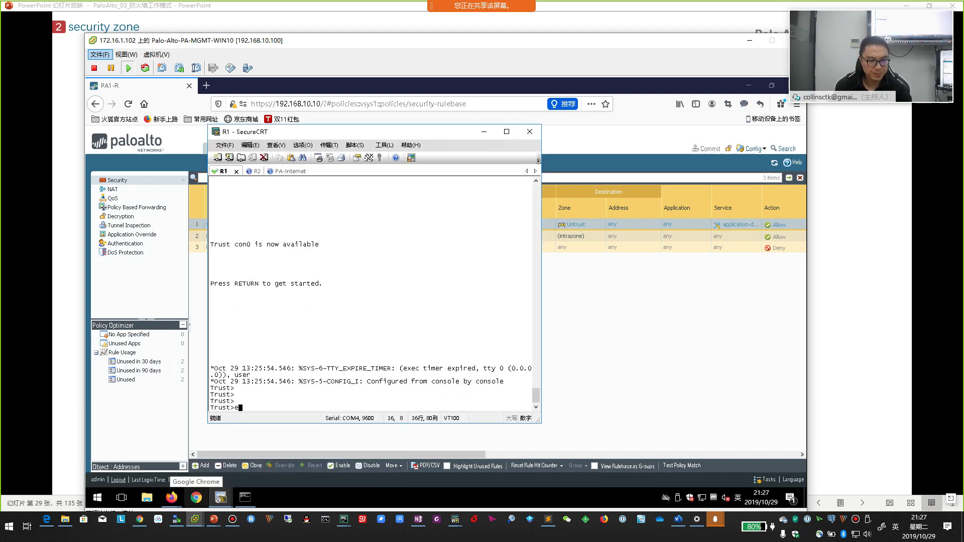
key("Return")
type("telnet 202.100.1.2")
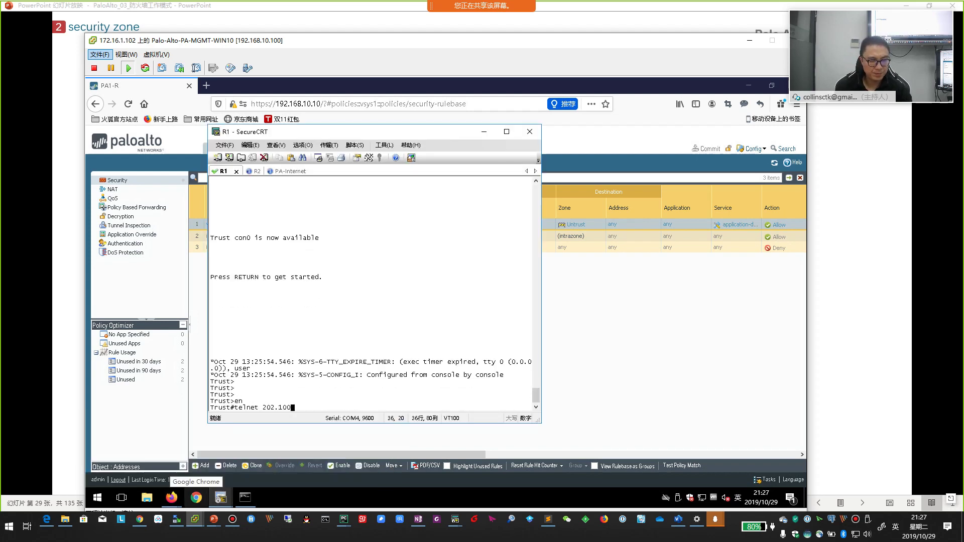
key("Return")
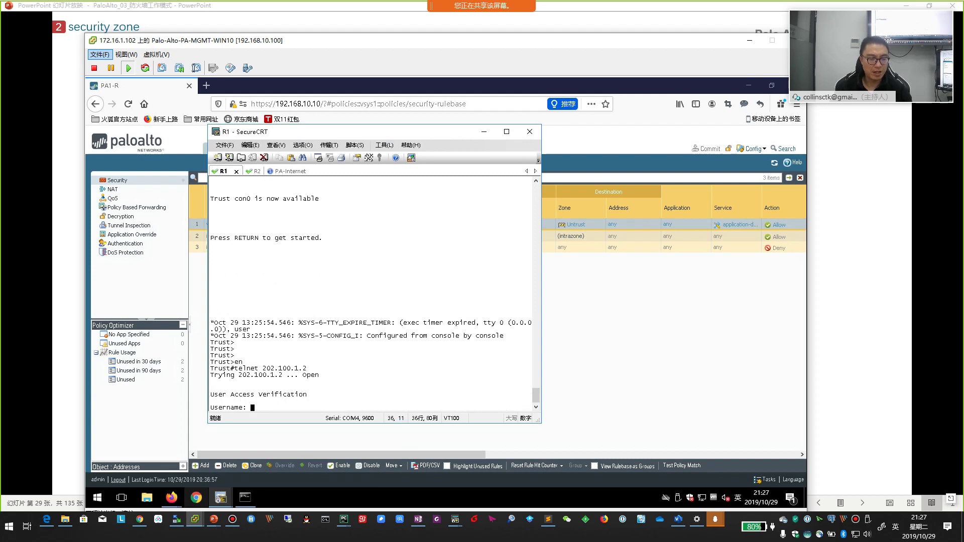
Log in to the Untrust router over telnet, then bring the PA-PA1 firewall console forward
key("Return")
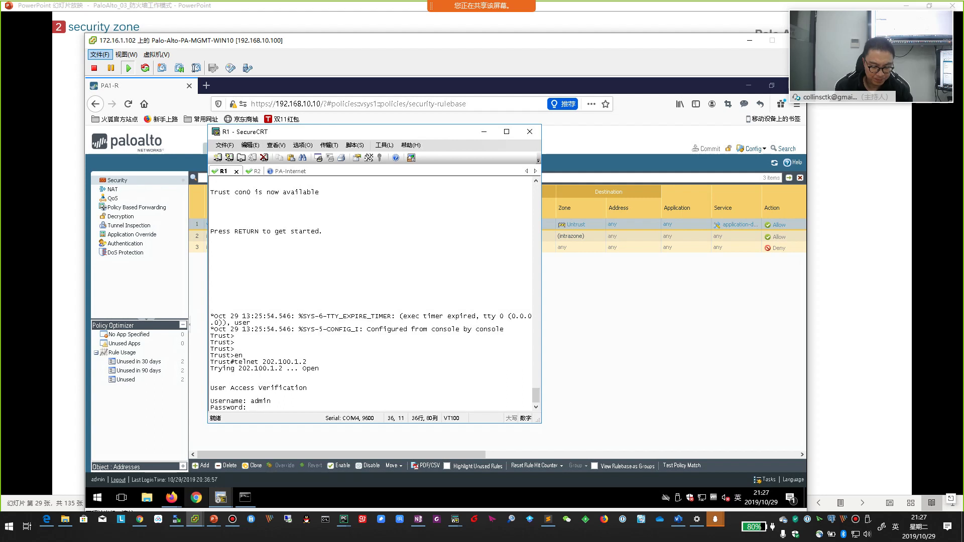
key("Return")
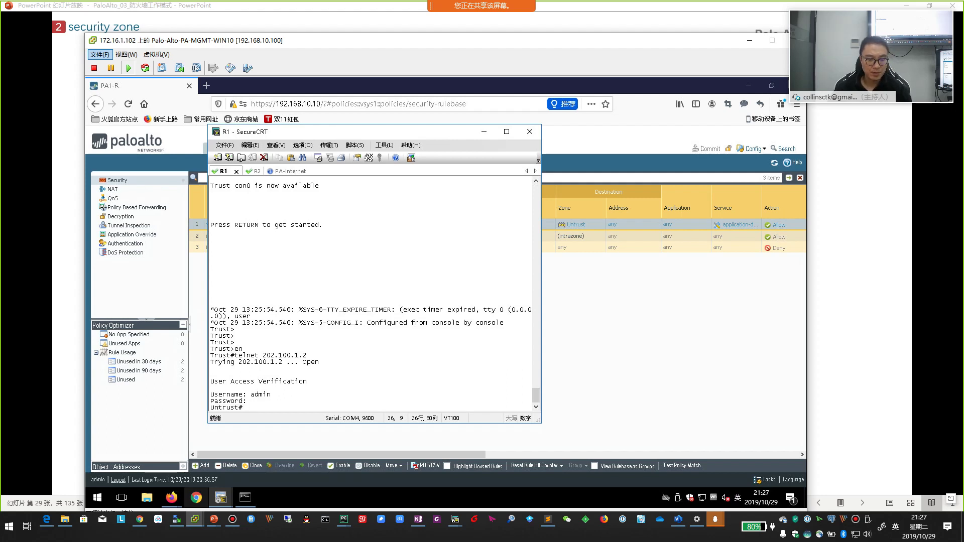
left_click(220, 497)
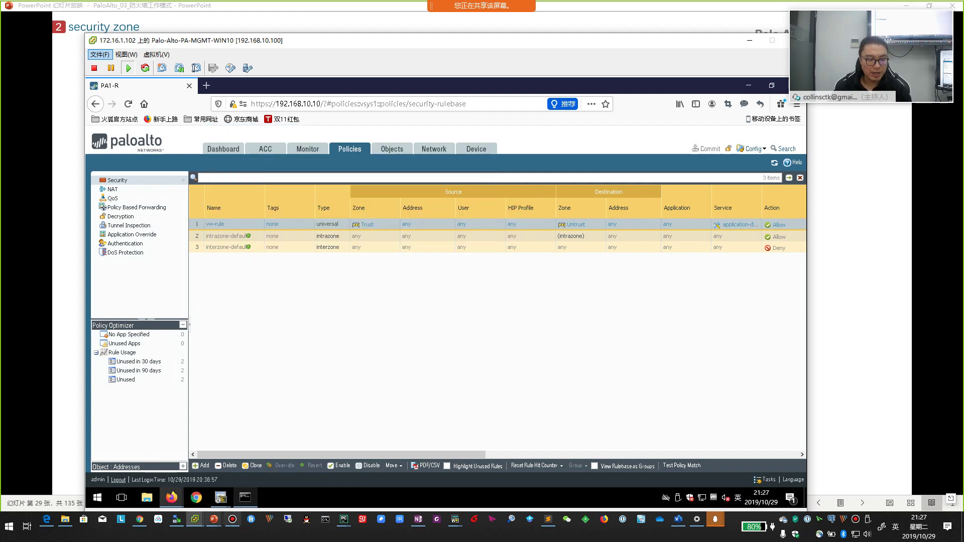
mouse_move(244, 497)
mouse_move(195, 518)
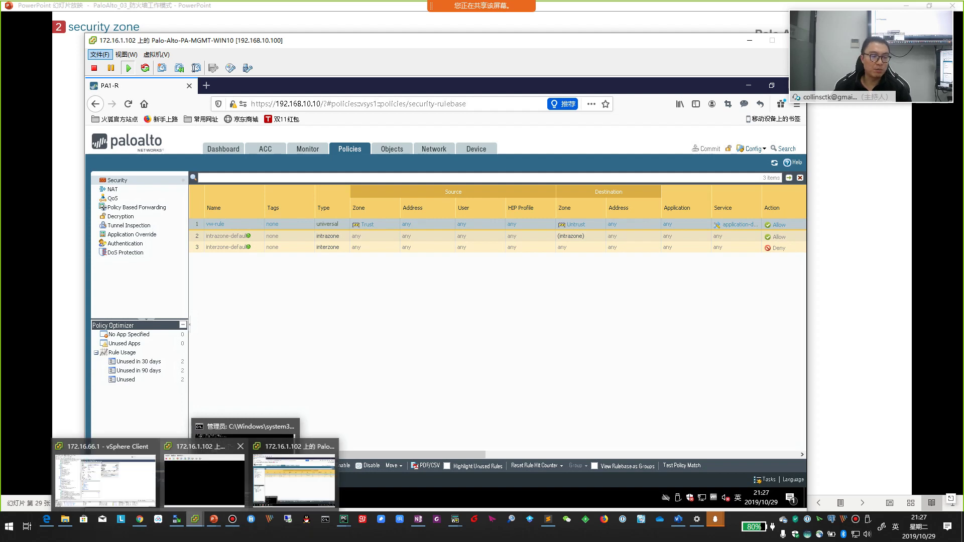
left_click(215, 476)
Log in to the PA-PA1 firewall CLI as admin
key("Return")
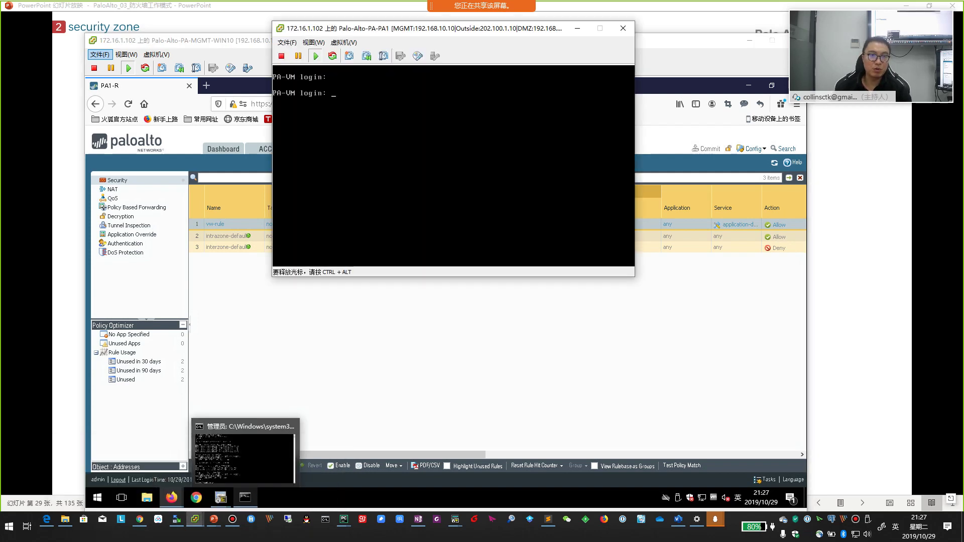
type("admin")
key("Return")
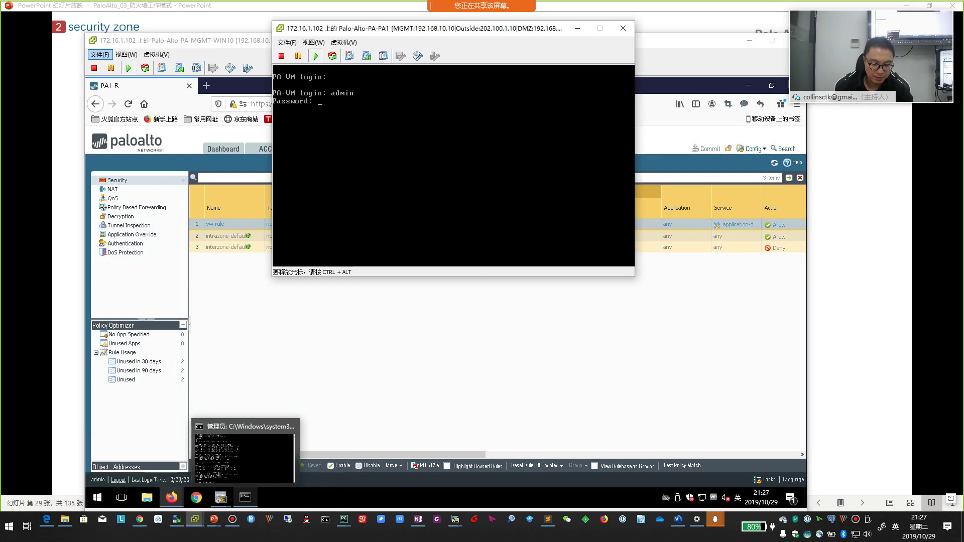
key("Return")
key("alt+Tab")
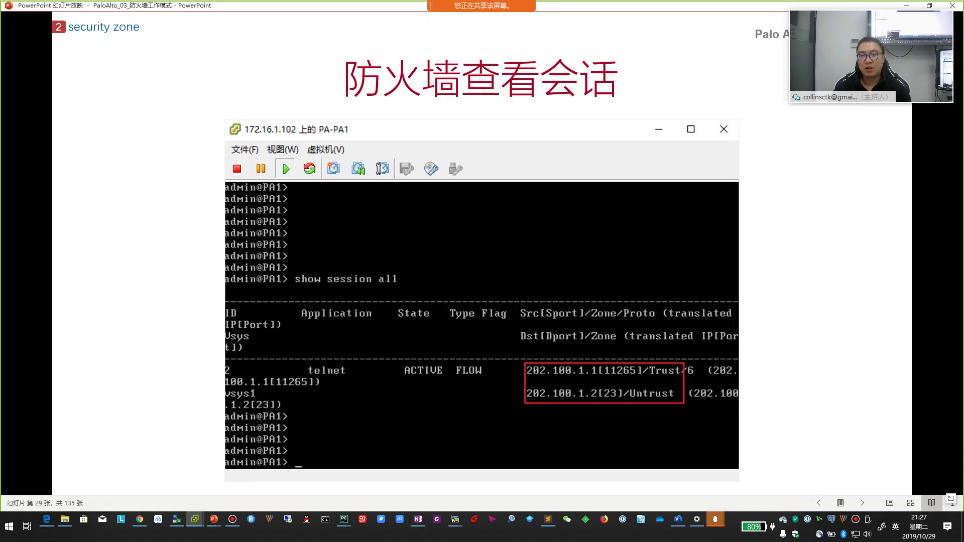
key("alt+Tab")
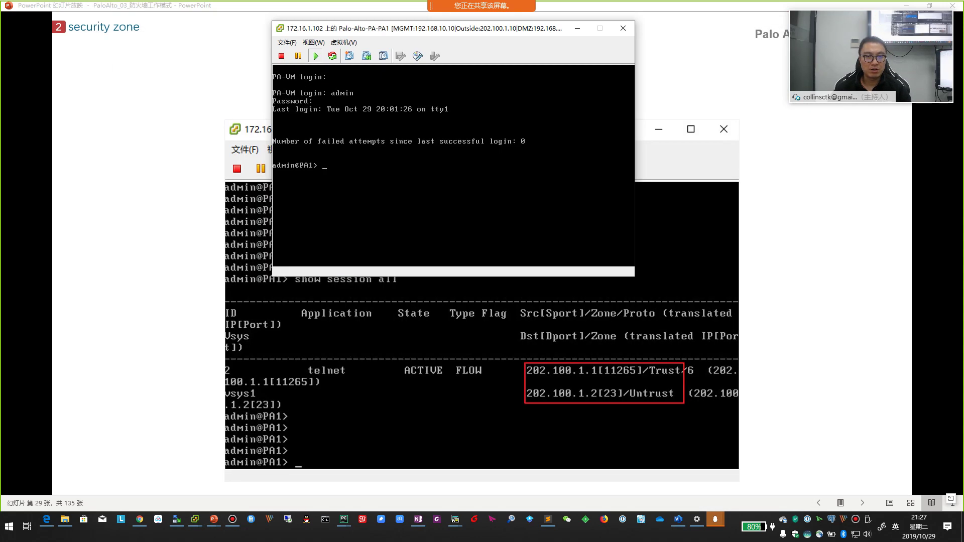
Run 'show session all' to see the telnet session, then close the console and advance the slide
type("show session ")
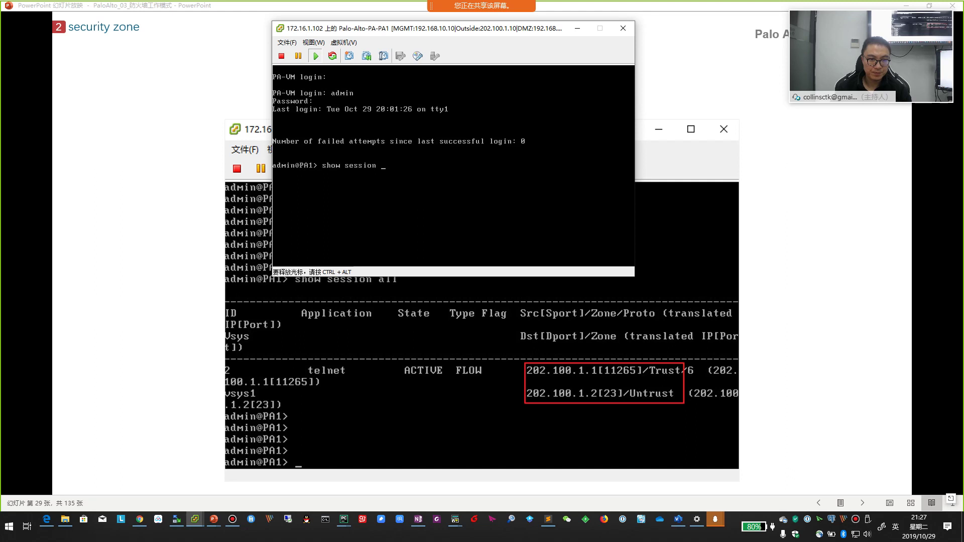
type("all")
key("Return")
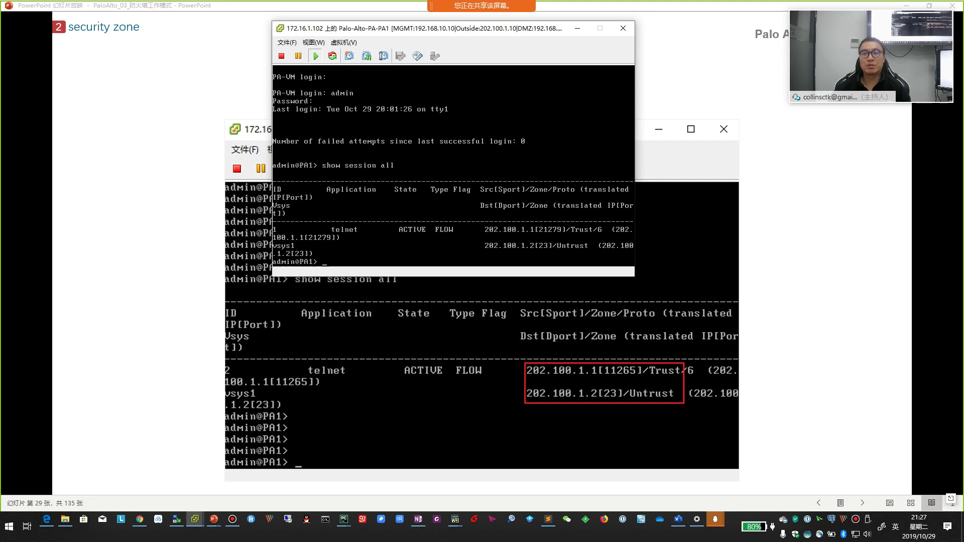
left_click(623, 28)
key("Right")
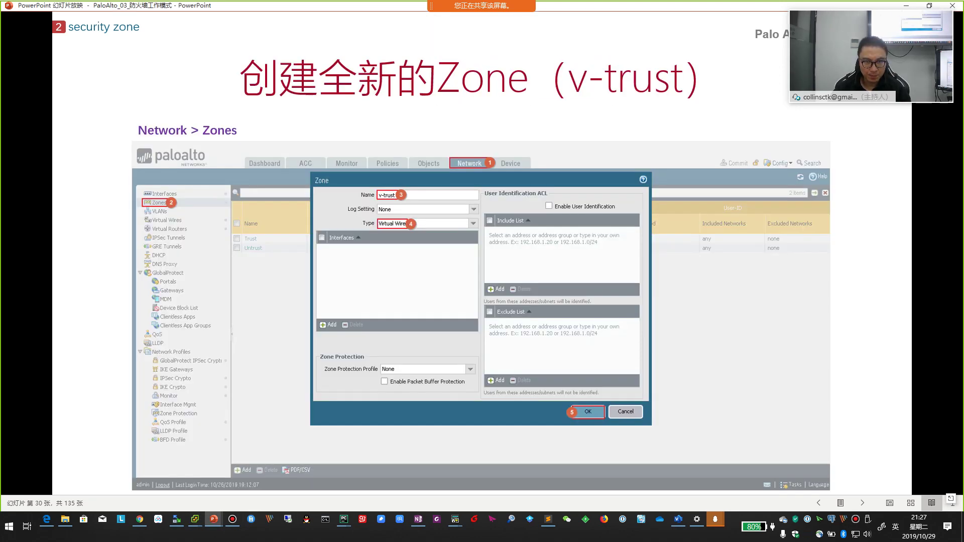
Open the Monitor traffic log, glance at the threat log, and refresh the still-empty traffic log
left_click(195, 519)
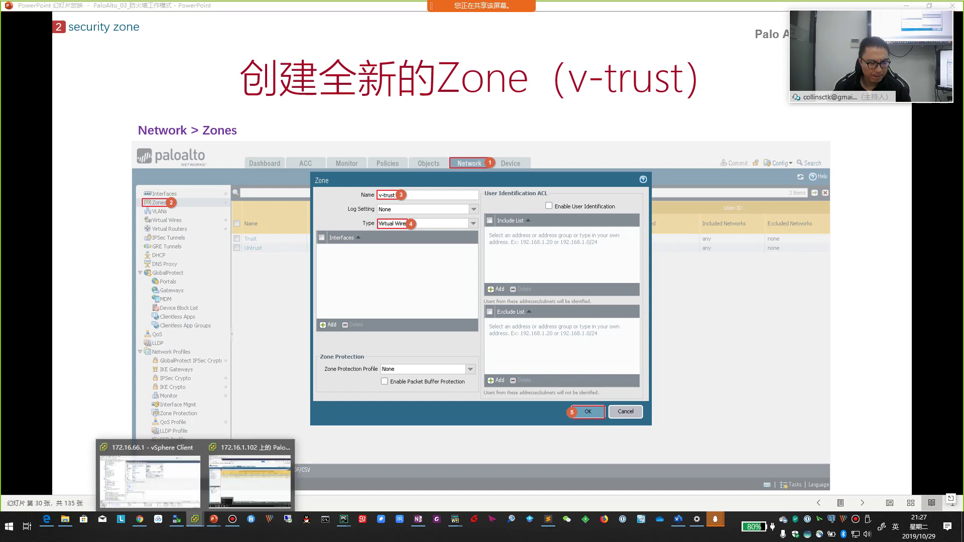
left_click(250, 477)
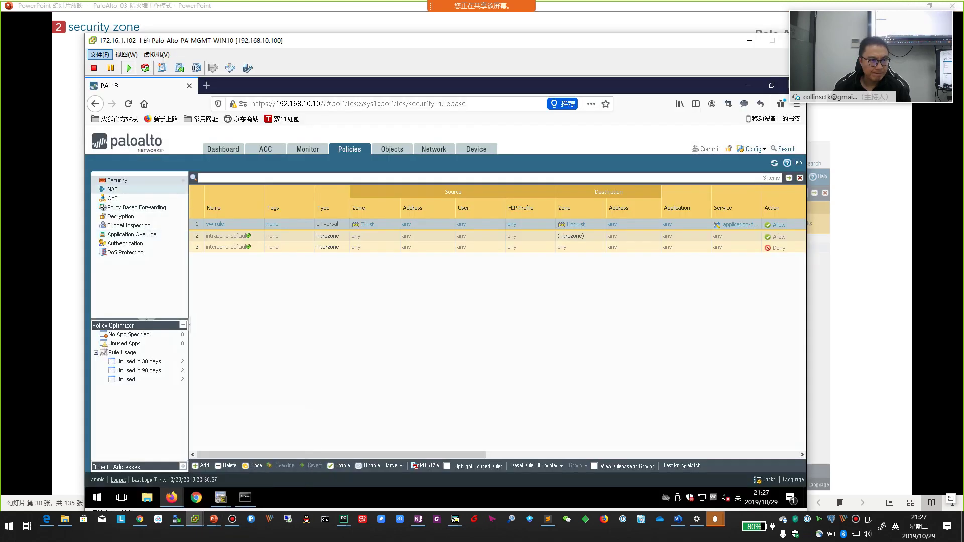
left_click(307, 148)
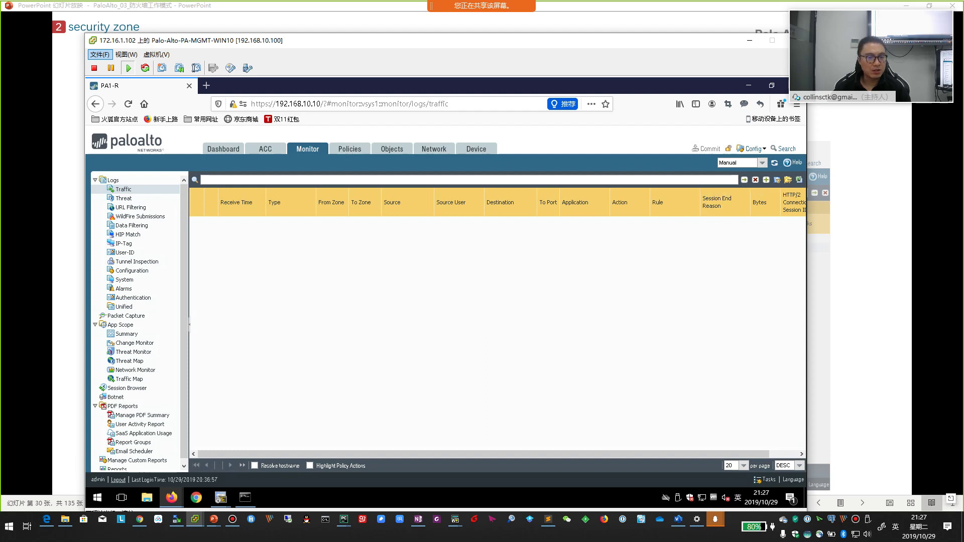
left_click(123, 198)
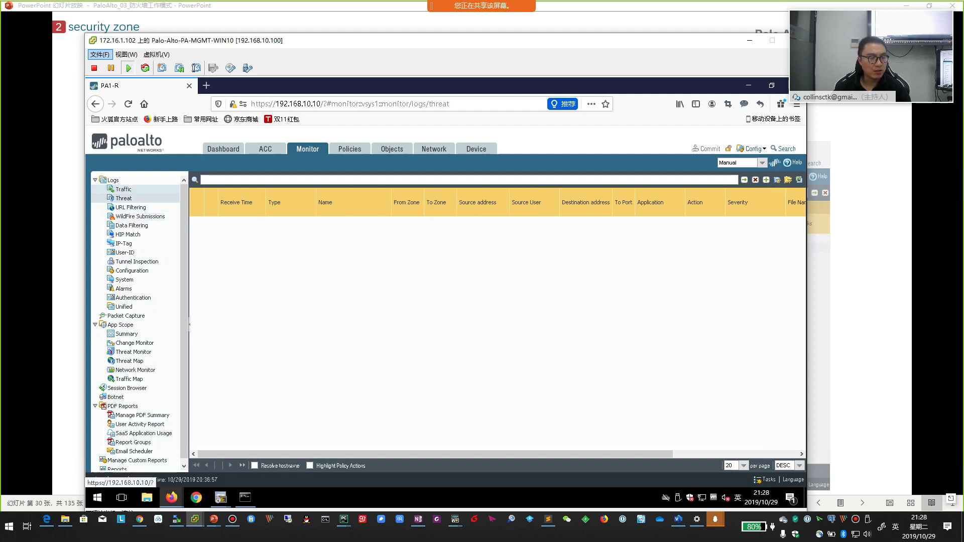
left_click(123, 189)
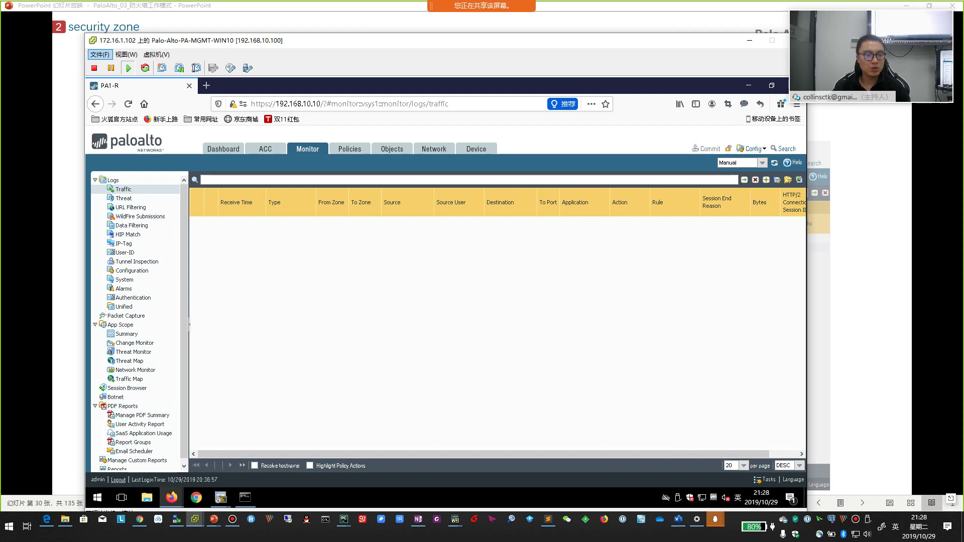
mouse_move(220, 497)
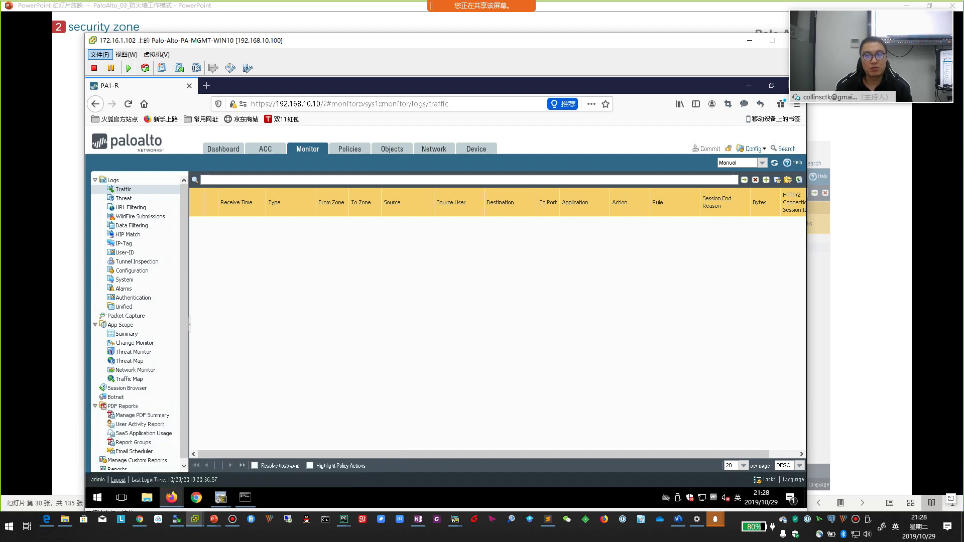
left_click(774, 163)
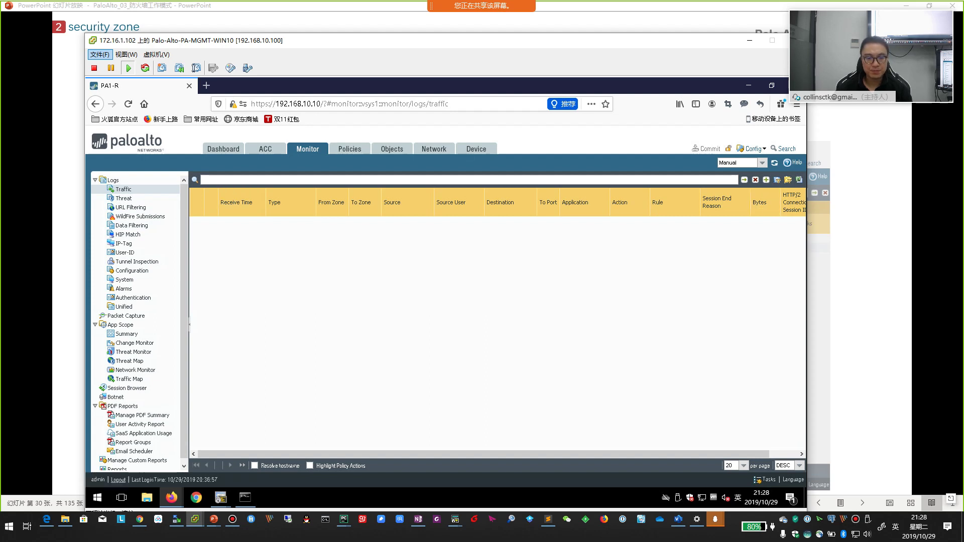
Check R1's telnet session is still at Untrust#, then close the PA-PA1 console window in vSphere
mouse_move(220, 497)
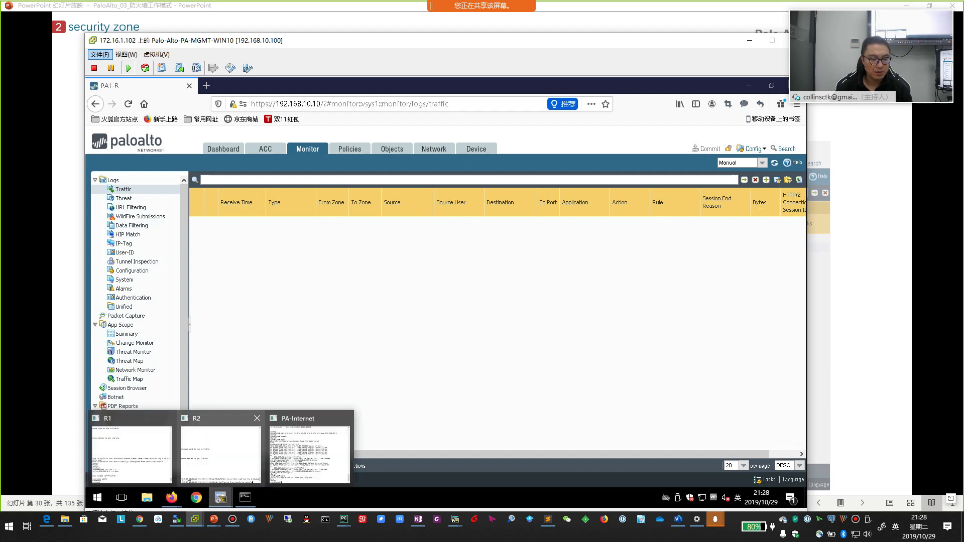
left_click(131, 452)
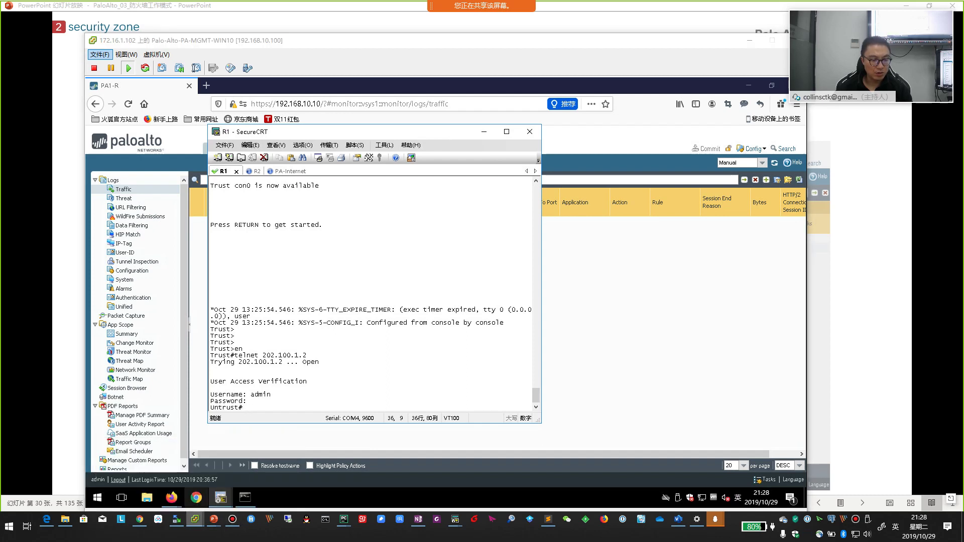
left_click(145, 477)
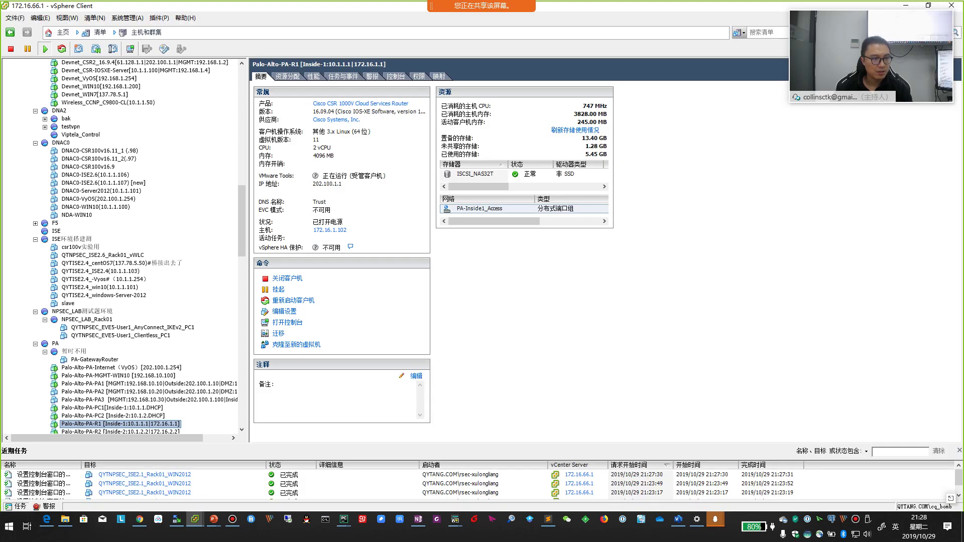
right_click(143, 383)
key("Escape")
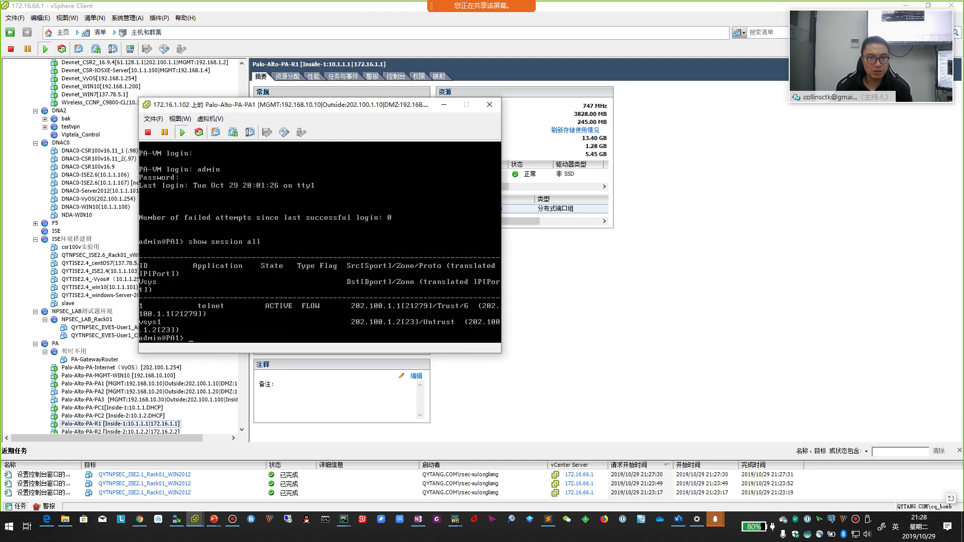
left_click(489, 104)
key("alt+Tab")
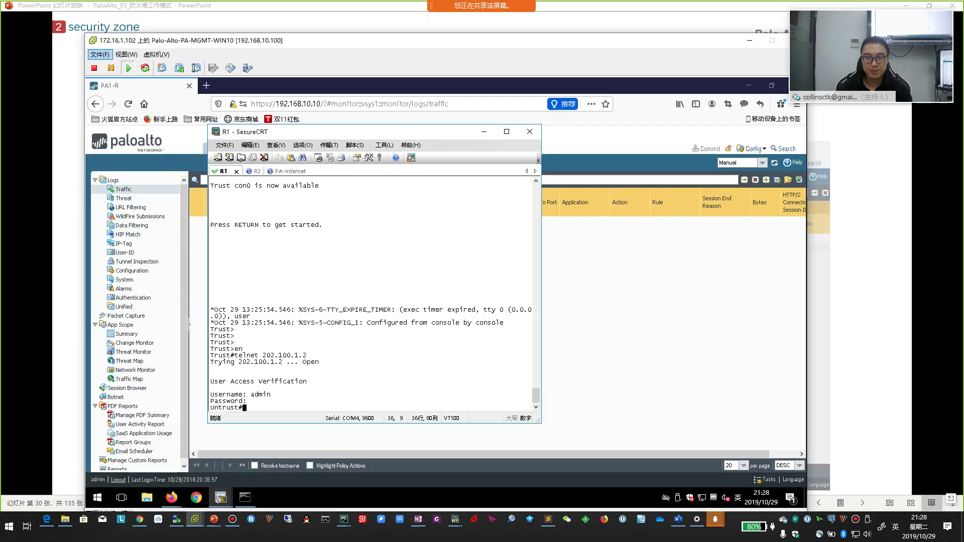
key("alt+Tab")
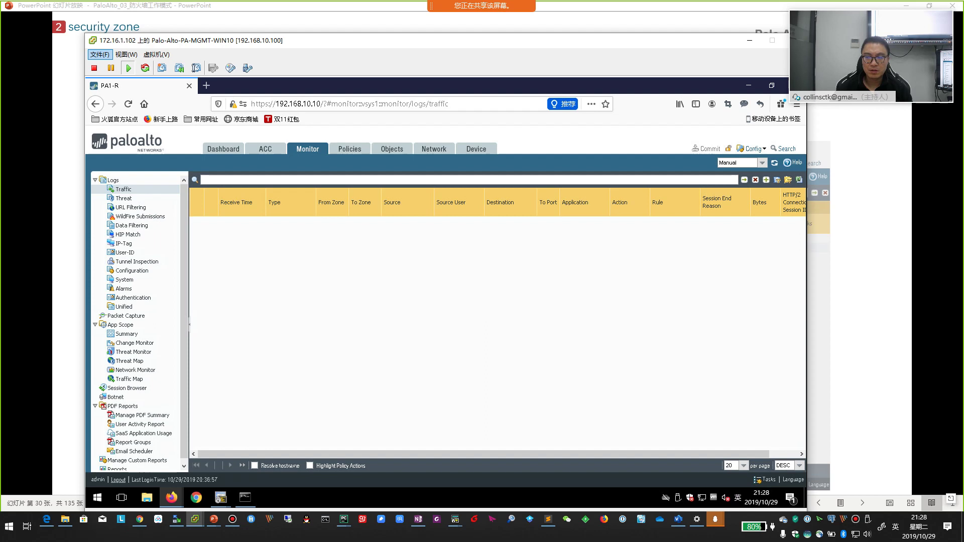
key("alt+Tab")
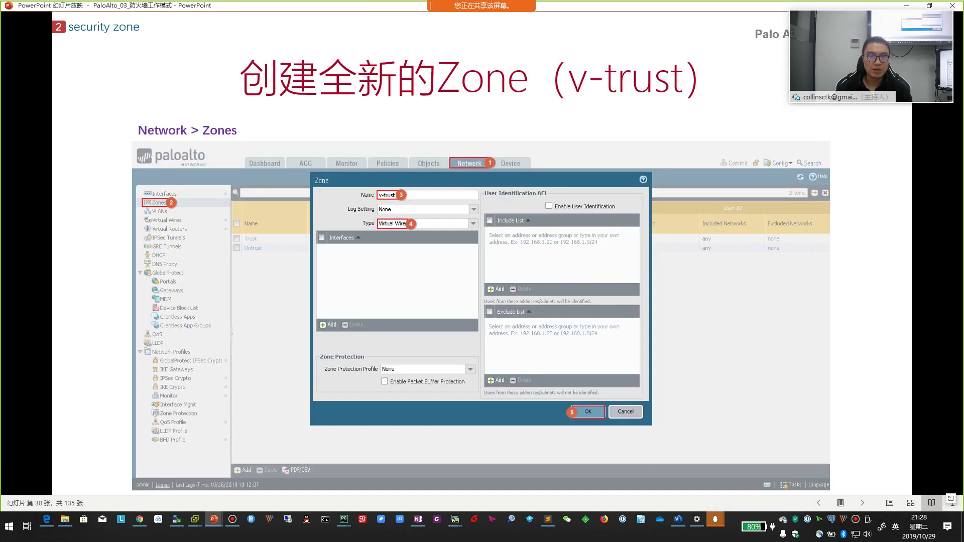
Page through the v-trust, v-untrust, virtual wire and policy slides, then bring up OneNote's R1–PA–R2 sketch
key("Right")
key("Left")
key("Right")
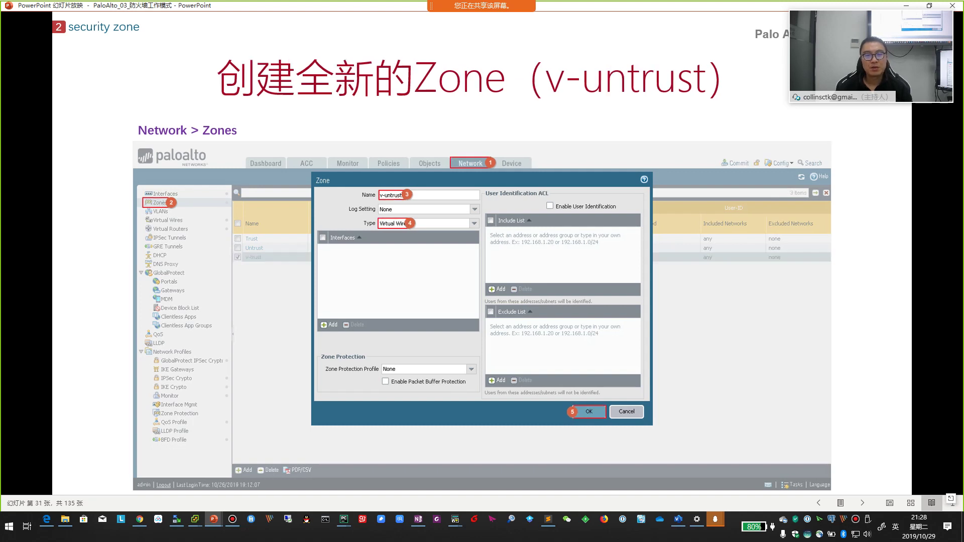
key("Right")
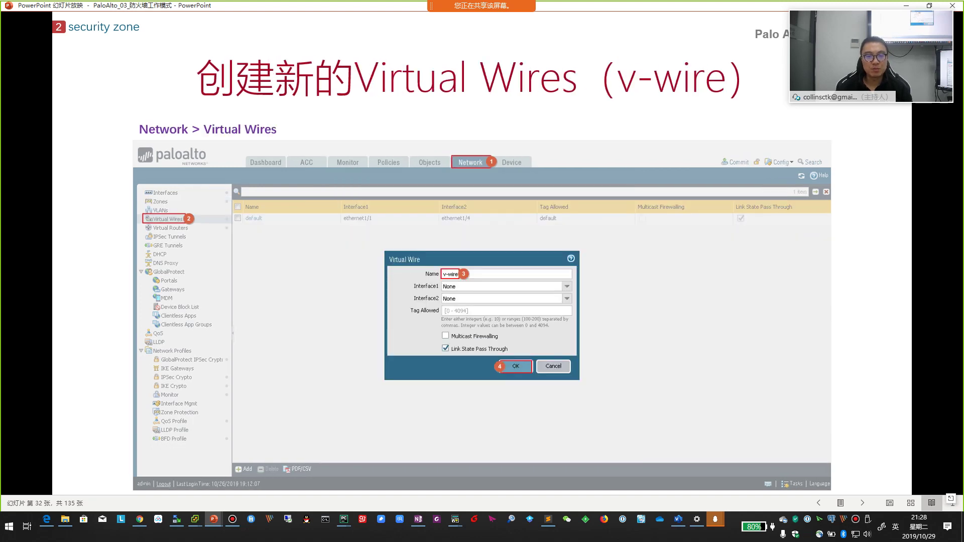
key("Right")
key("Right")
key("Right")
key("Right")
key("Right")
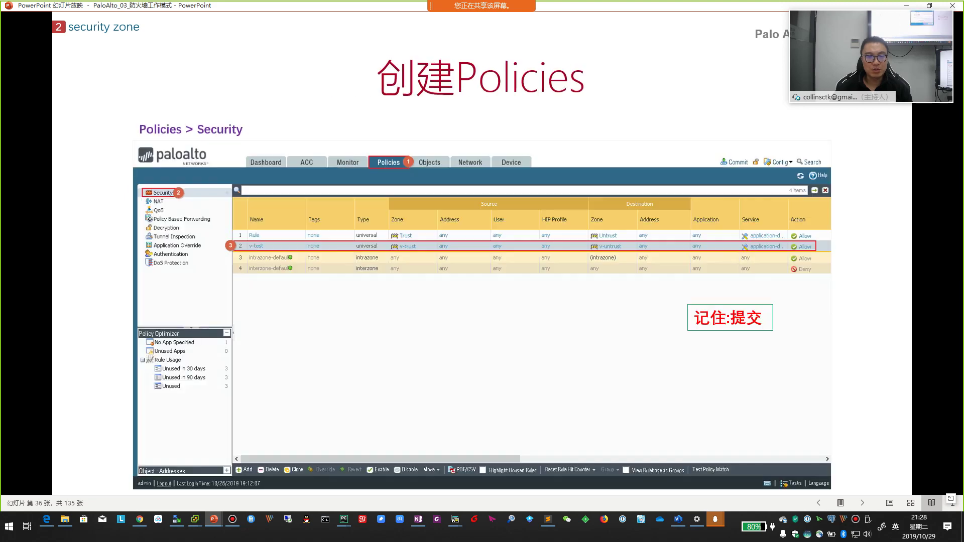
key("Right")
key("Right")
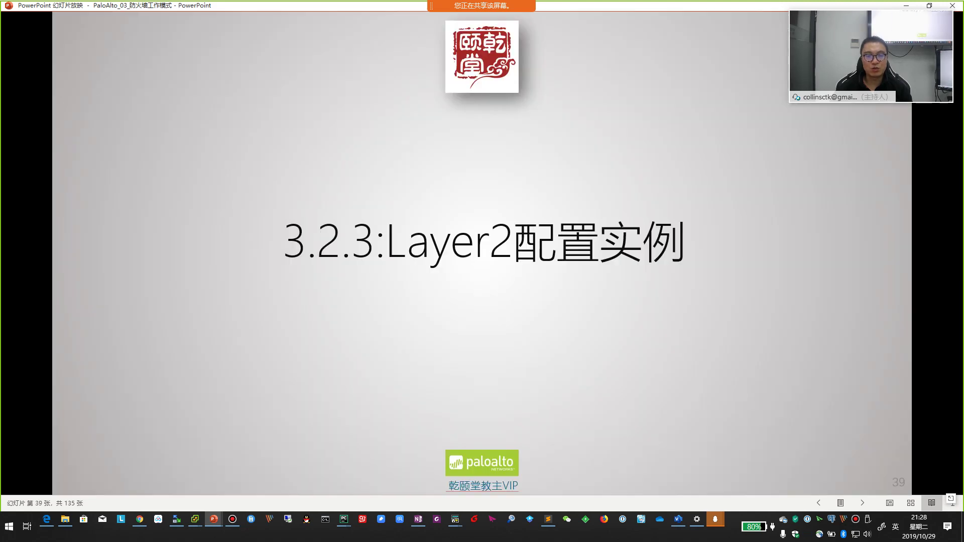
key("Left")
key("Left")
key("Left")
key("Left")
key("Left")
key("Left")
key("Left")
key("Left")
key("Left")
key("Left")
key("Left")
key("Left")
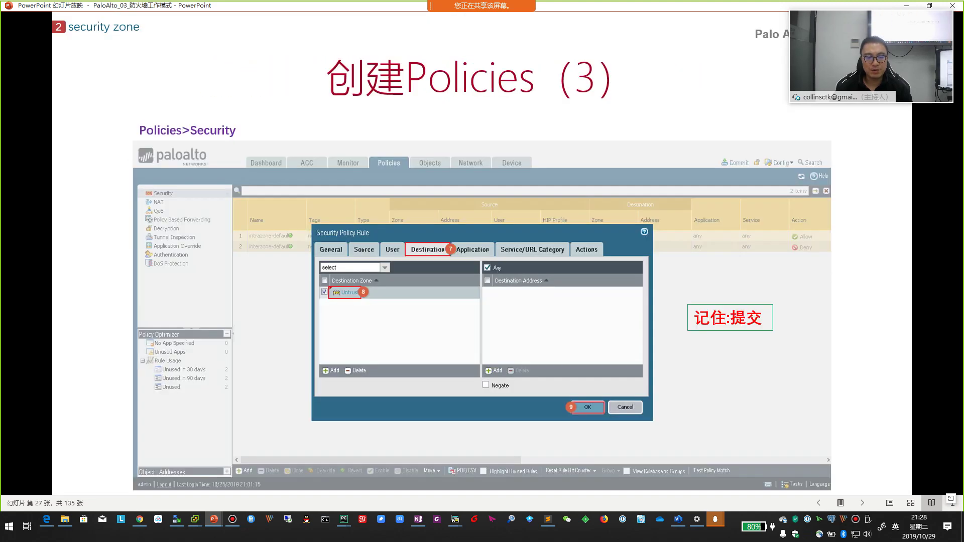
left_click(418, 519)
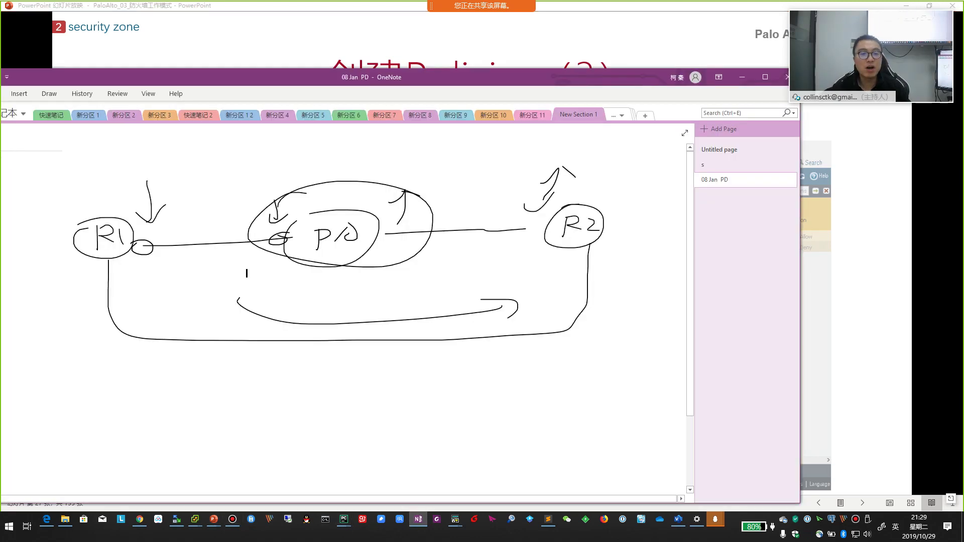
Erase the old sketch and draw a PA ellipse with tunnel shapes on both sides
key("ctrl+a")
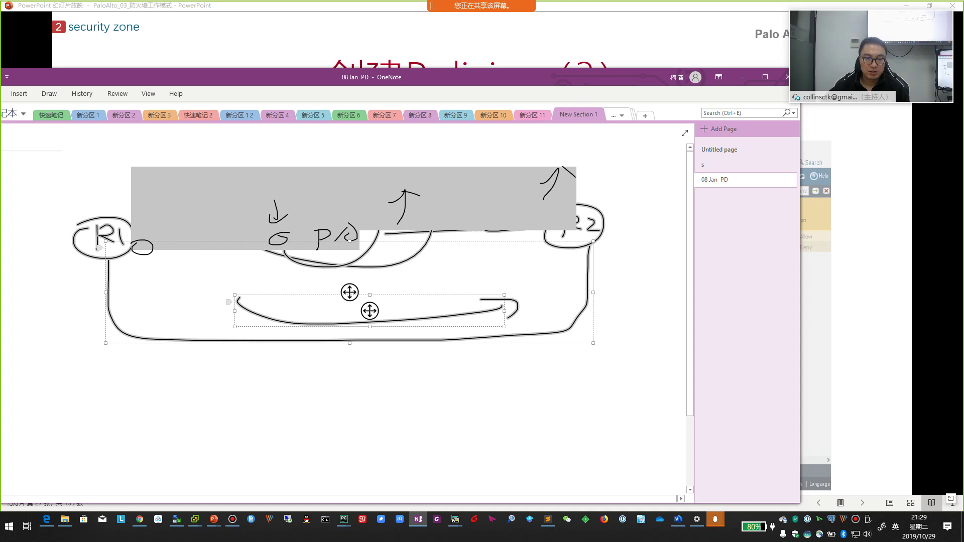
key("Delete")
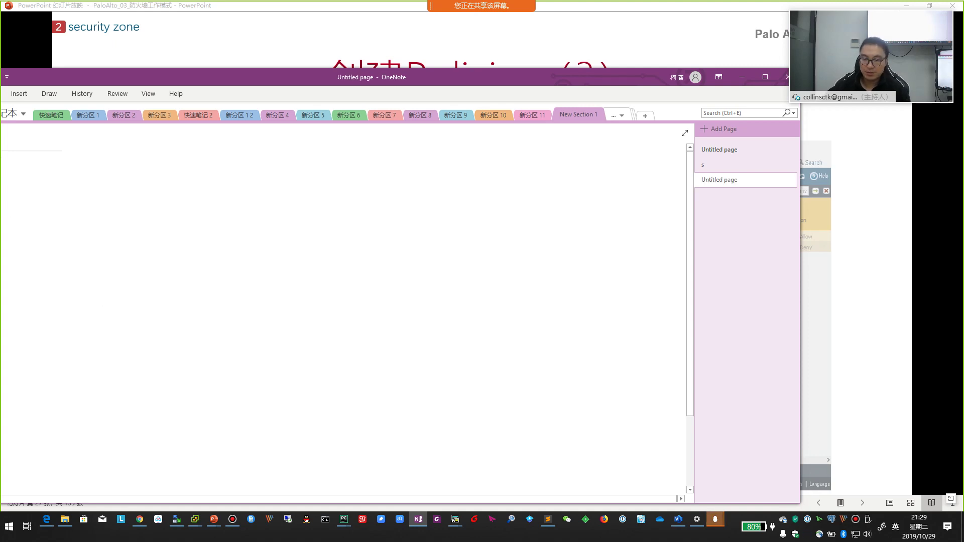
mouse_move(307, 219)
left_mouse_down()
mouse_move(306, 259)
mouse_move(307, 251)
left_mouse_up()
mouse_move(339, 234)
left_mouse_down()
mouse_move(326, 249)
mouse_move(335, 246)
left_mouse_up()
left_click_drag(240, 241, 280, 242)
left_click_drag(184, 236, 250, 236)
left_click_drag(185, 272, 250, 265)
left_click_drag(171, 246, 209, 250)
mouse_move(371, 234)
left_mouse_down()
mouse_move(396, 243)
mouse_move(463, 224)
left_mouse_up()
left_click_drag(386, 255, 453, 251)
left_click_drag(467, 229, 461, 229)
Draw a second PA below with links labelled 1/1.2 and 1/4.2 and a looping arrow
type("o")
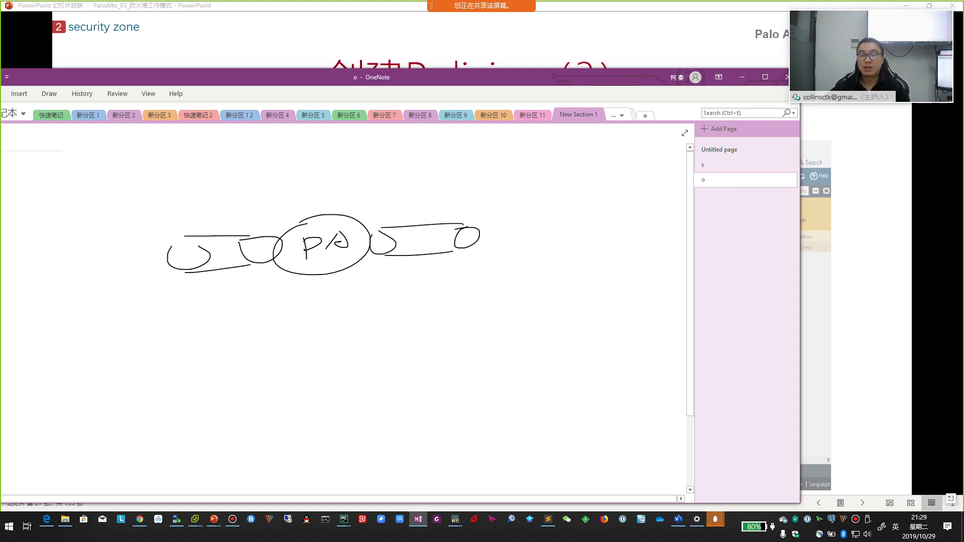
mouse_move(295, 341)
left_mouse_down()
mouse_move(303, 333)
mouse_move(319, 374)
mouse_move(317, 359)
mouse_move(338, 362)
left_mouse_up()
left_click_drag(346, 359, 352, 359)
left_click_drag(180, 367, 290, 356)
left_click_drag(383, 347, 482, 337)
mouse_move(227, 335)
left_mouse_down()
mouse_move(227, 350)
mouse_move(282, 342)
left_mouse_up()
left_click(263, 343)
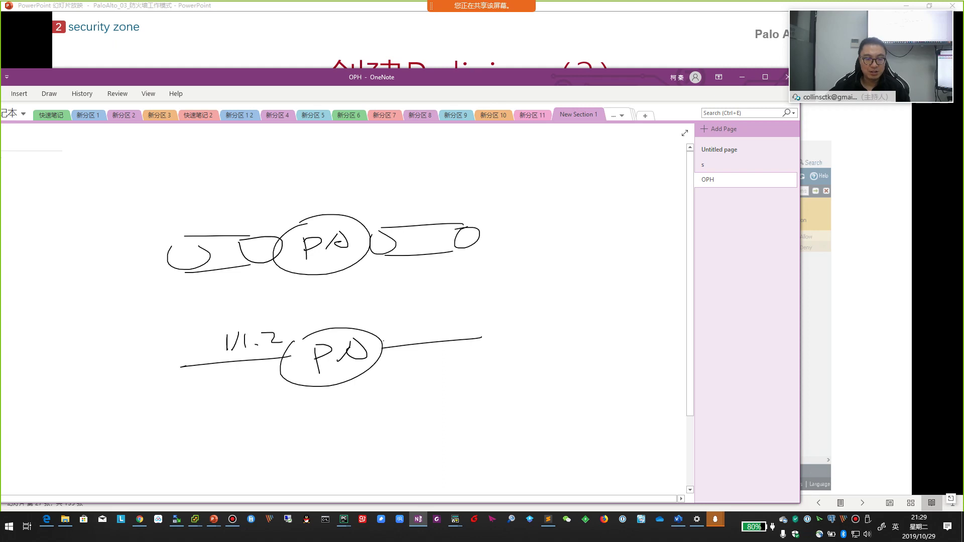
mouse_move(406, 322)
left_mouse_down()
mouse_move(396, 333)
mouse_move(421, 330)
left_mouse_up()
mouse_move(416, 319)
left_mouse_down()
mouse_move(418, 335)
mouse_move(454, 322)
left_mouse_up()
left_click(425, 332)
mouse_move(410, 368)
left_mouse_down()
mouse_move(226, 383)
mouse_move(257, 384)
left_mouse_up()
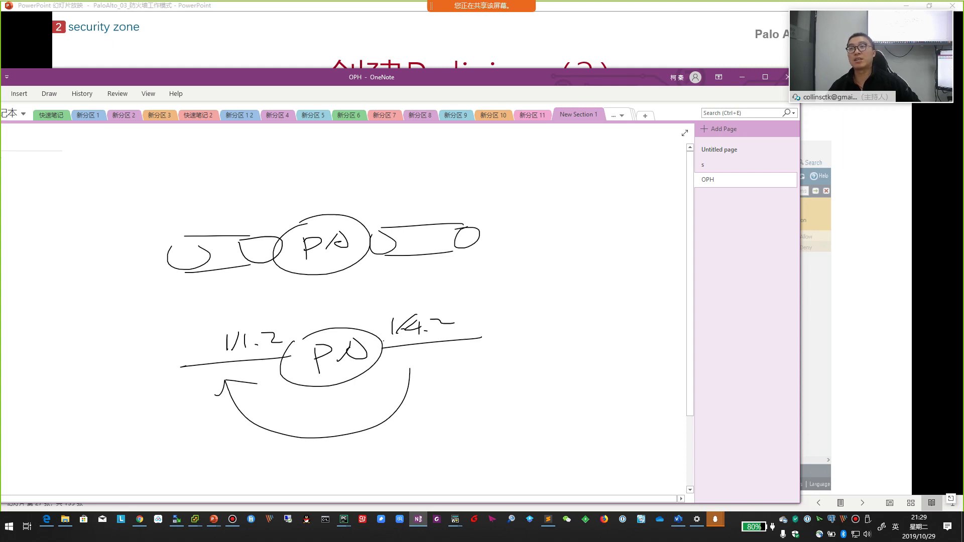
Bring up the firewall VM console and browse the threat log, security rules and traffic log
left_click(741, 77)
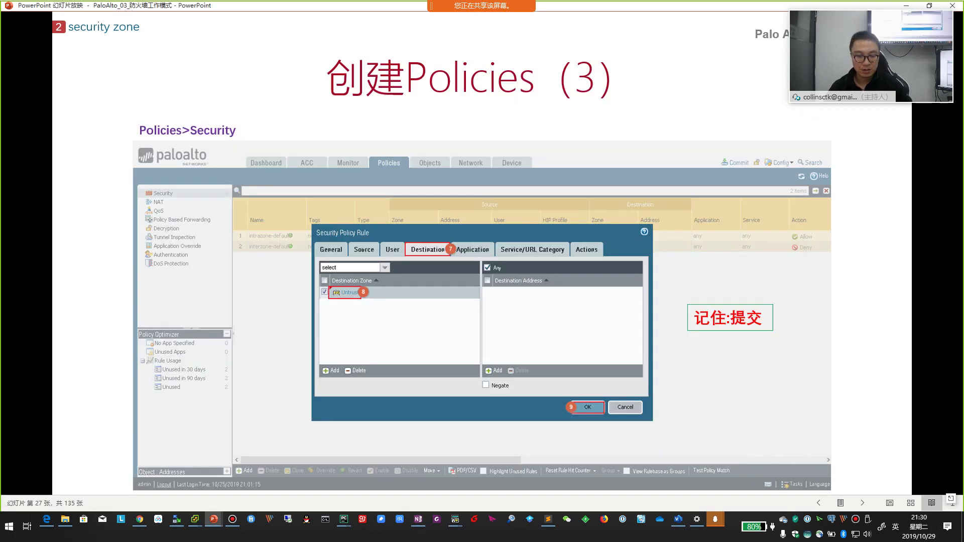
mouse_move(194, 519)
left_click(250, 479)
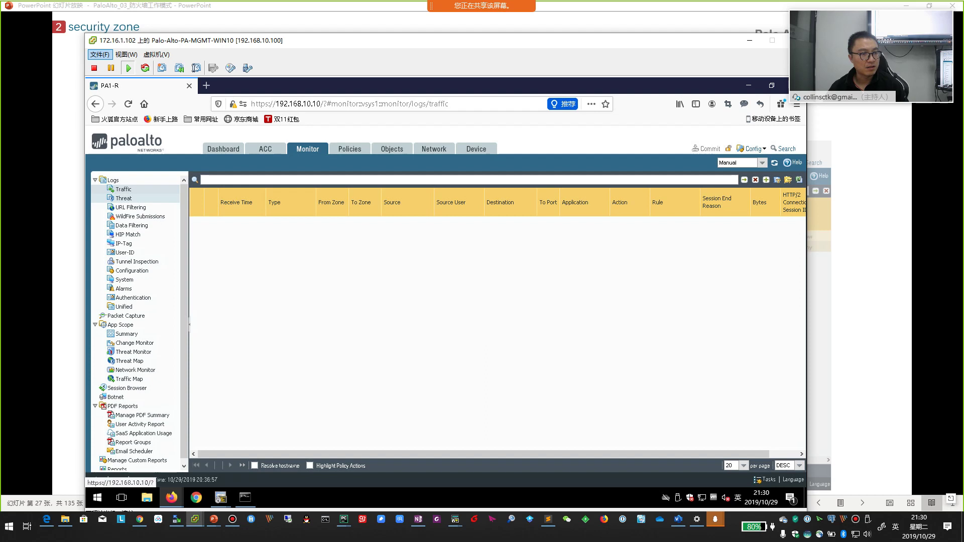
left_click(124, 198)
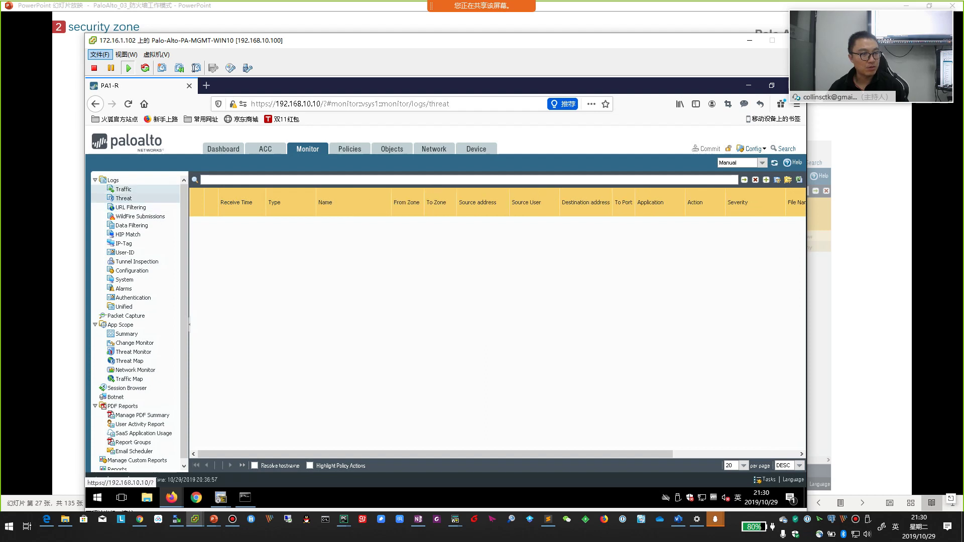
left_click(124, 188)
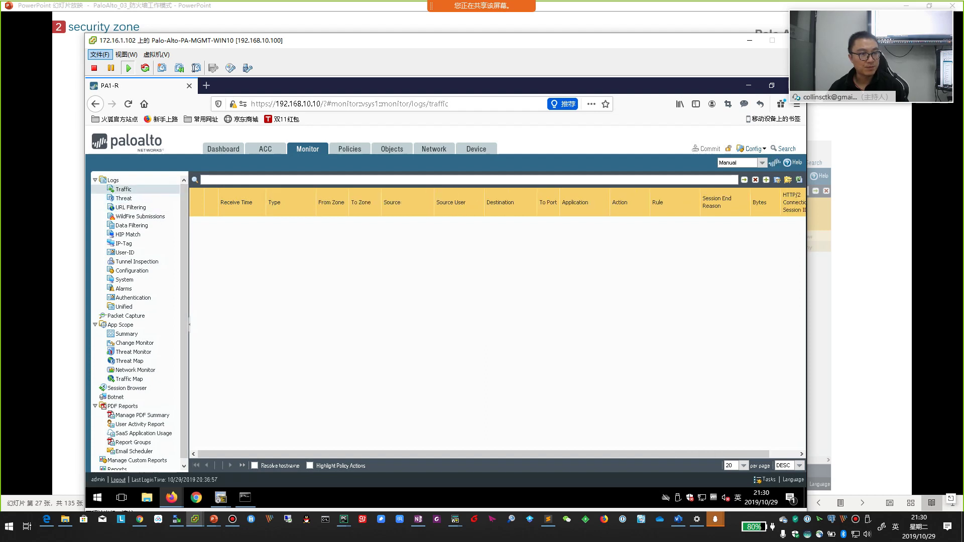
left_click(349, 148)
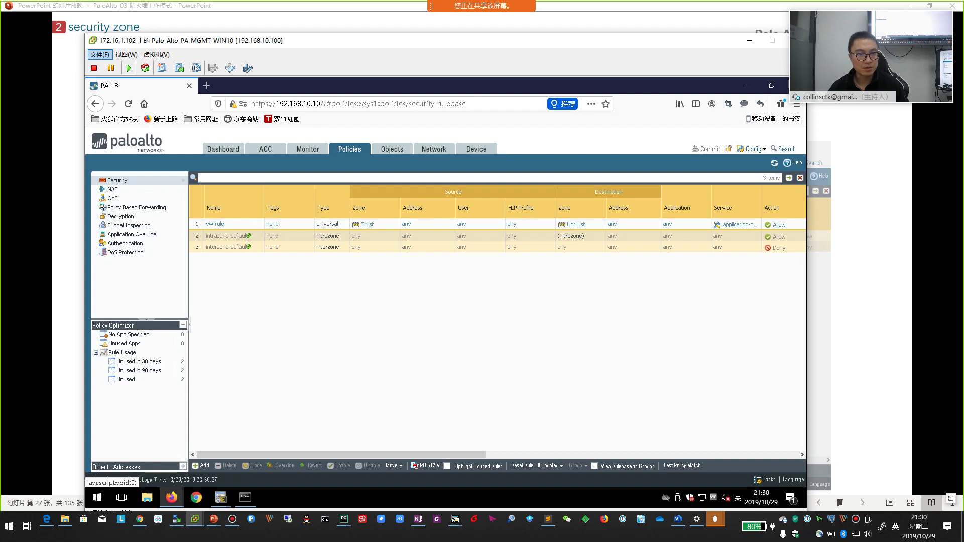
left_click(307, 149)
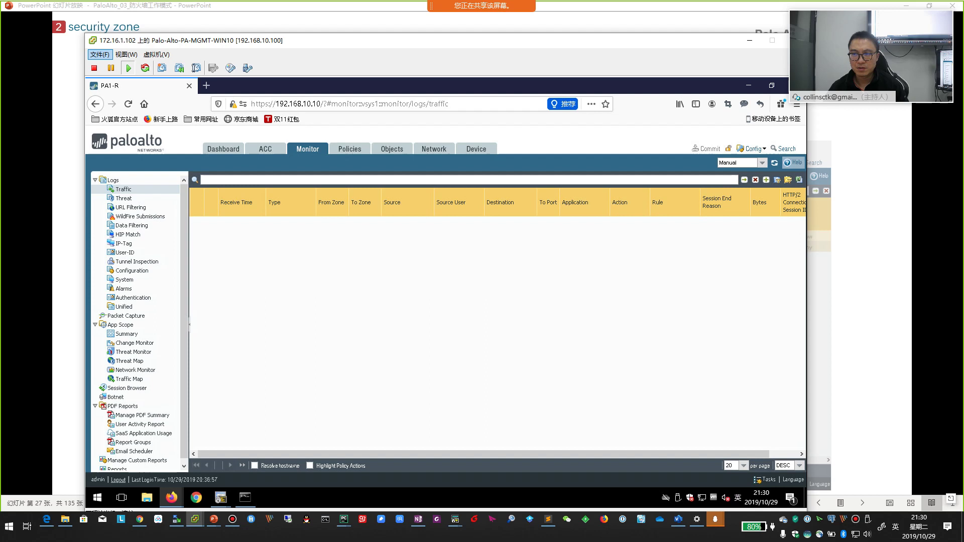
Set the traffic log to auto-refresh every 10 Seconds
left_click(762, 162)
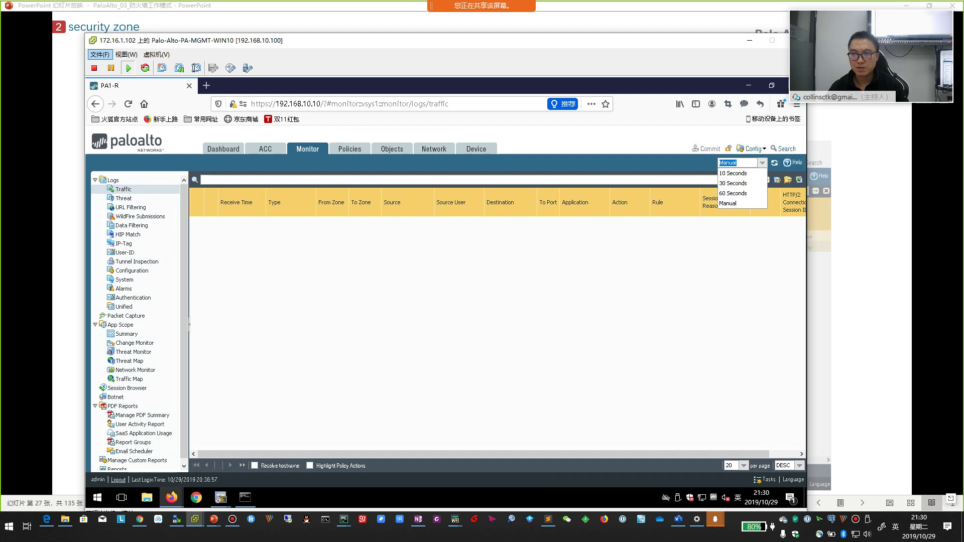
left_click(733, 173)
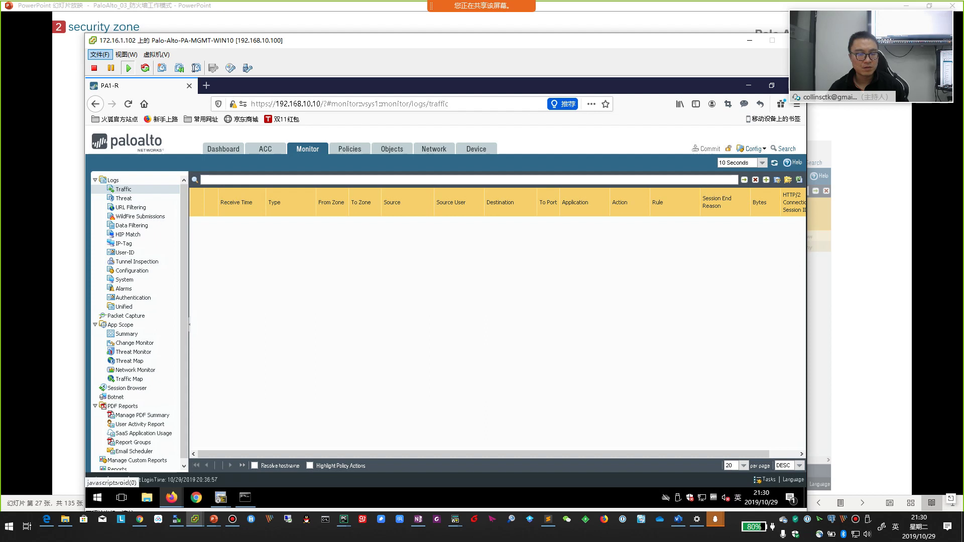
left_click(476, 148)
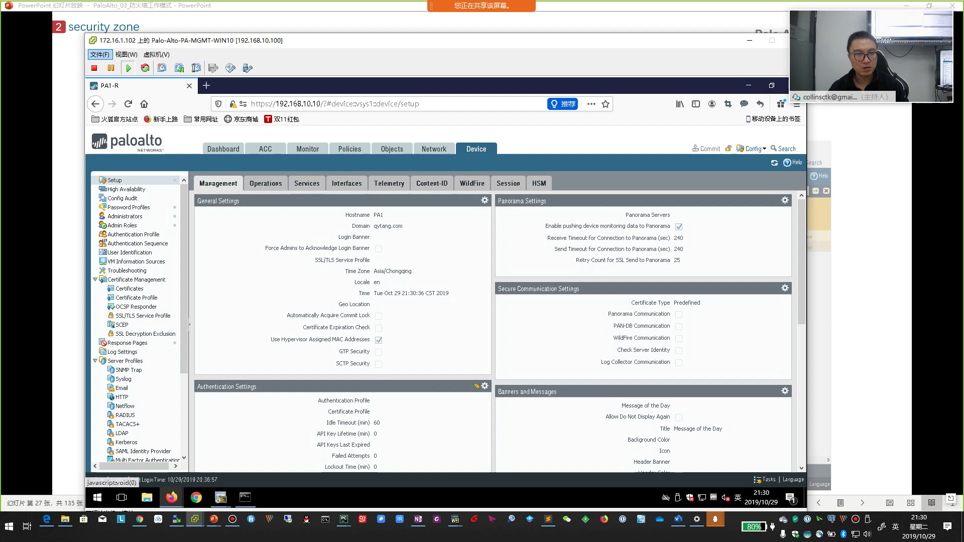
left_click(308, 149)
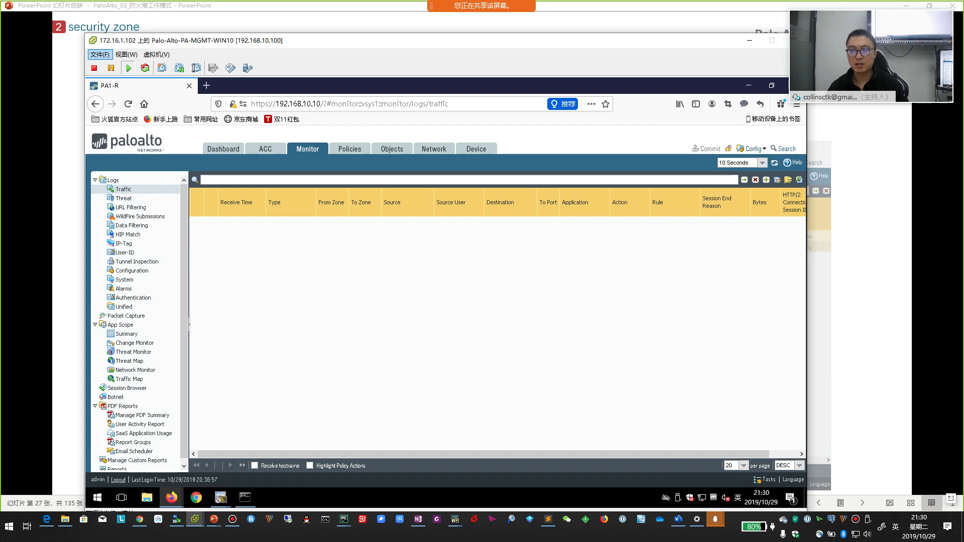
Page through the slideshow's zone and virtual wire slides
key("alt+Tab")
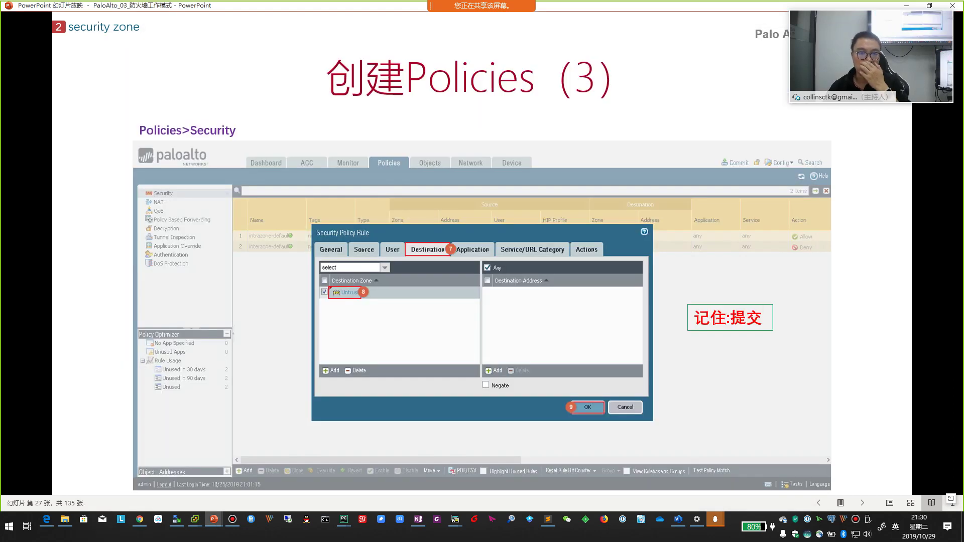
key("Right")
key("Right")
key("Right")
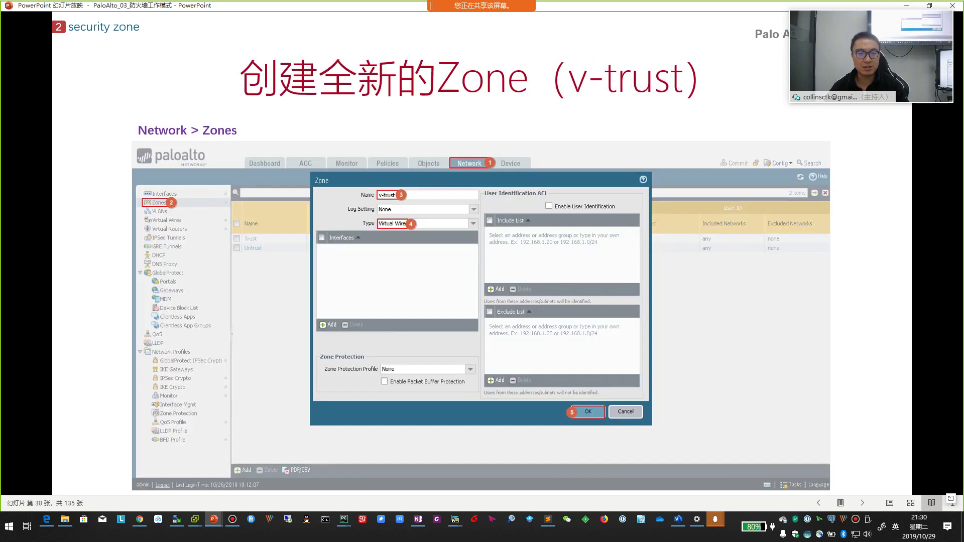
key("Right")
key("Right")
key("Left")
key("Left")
Create a Virtual Wire zone named subif-trust
key("alt+Tab")
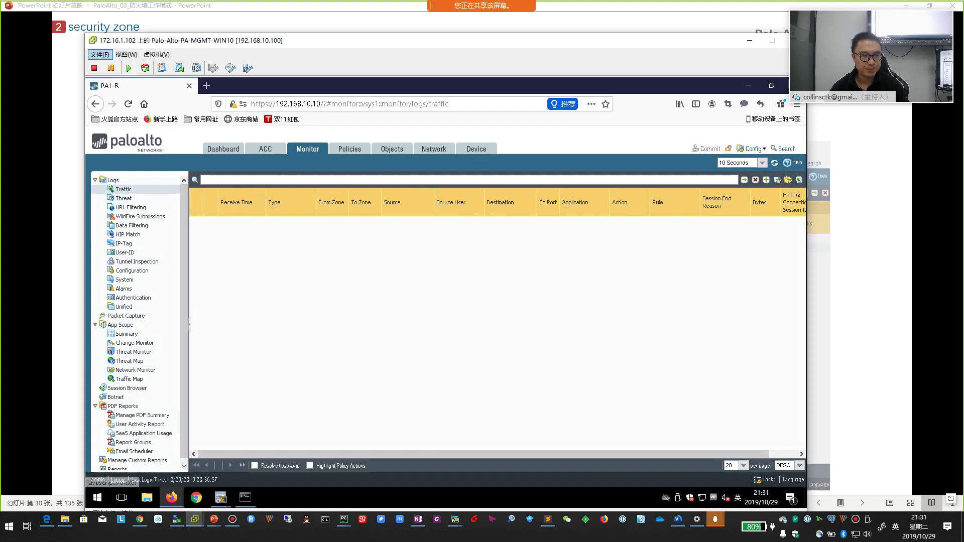
left_click(434, 149)
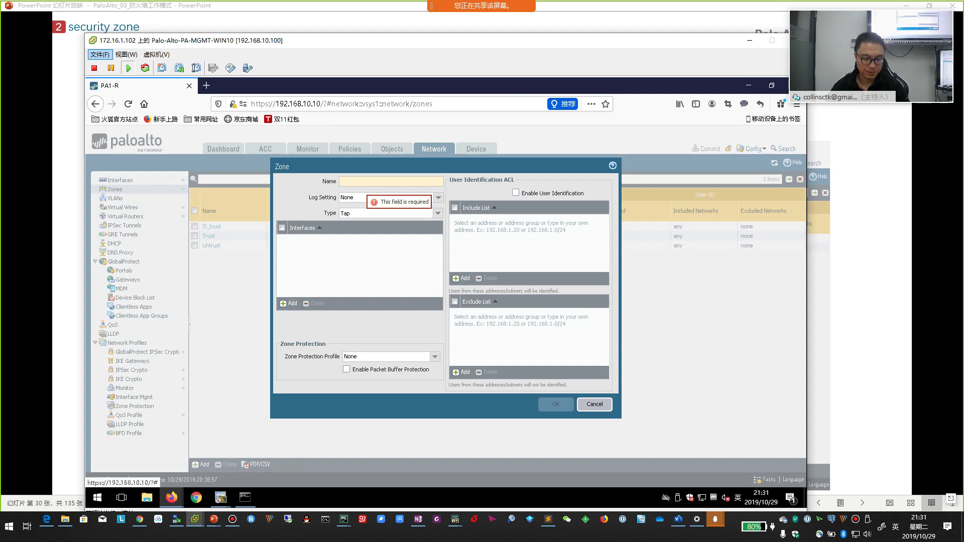
type("subif-")
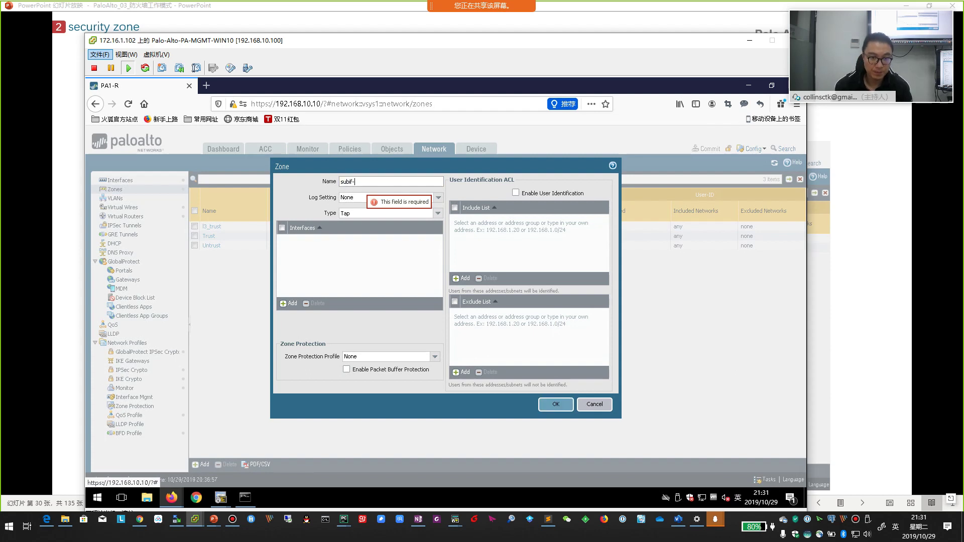
type("trus")
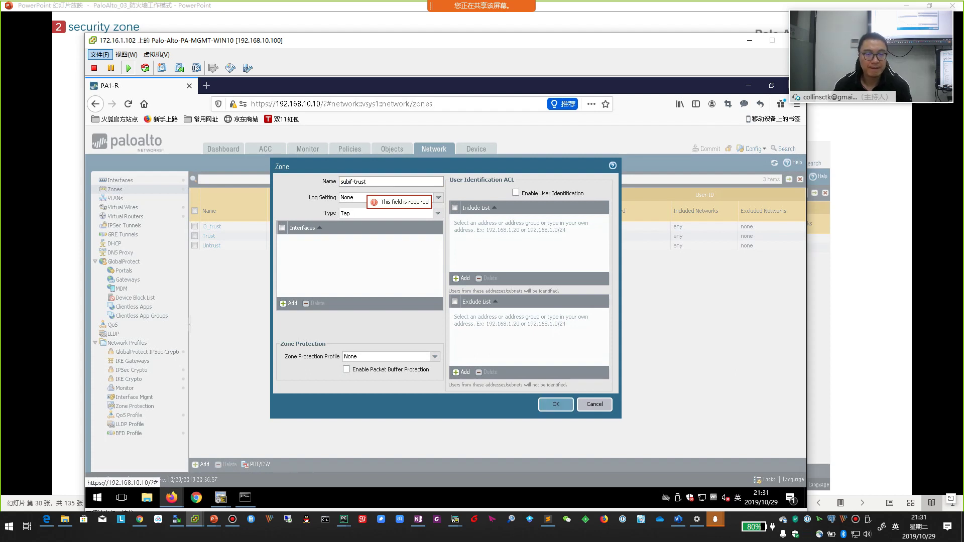
type("t")
key("Tab")
key("Tab")
key("Down")
key("Down")
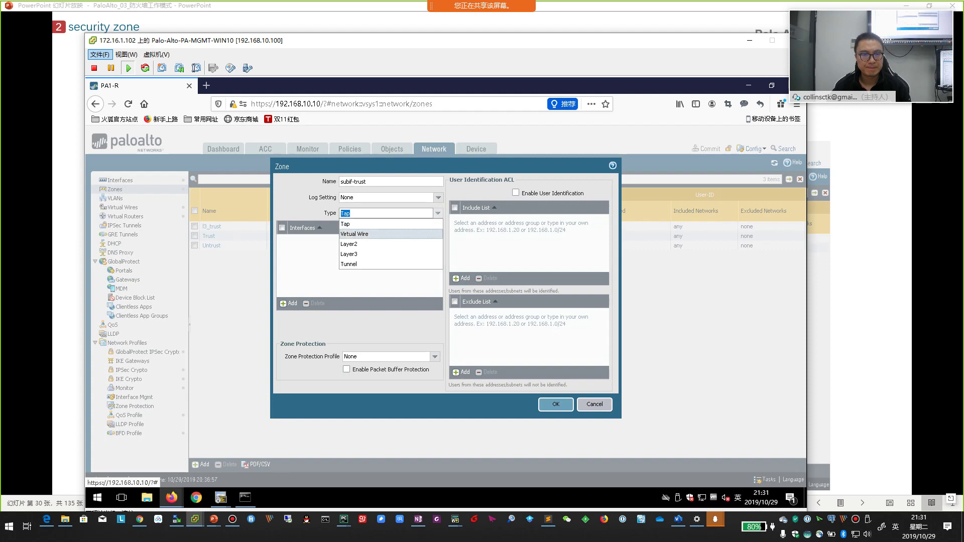
key("Return")
key("Return")
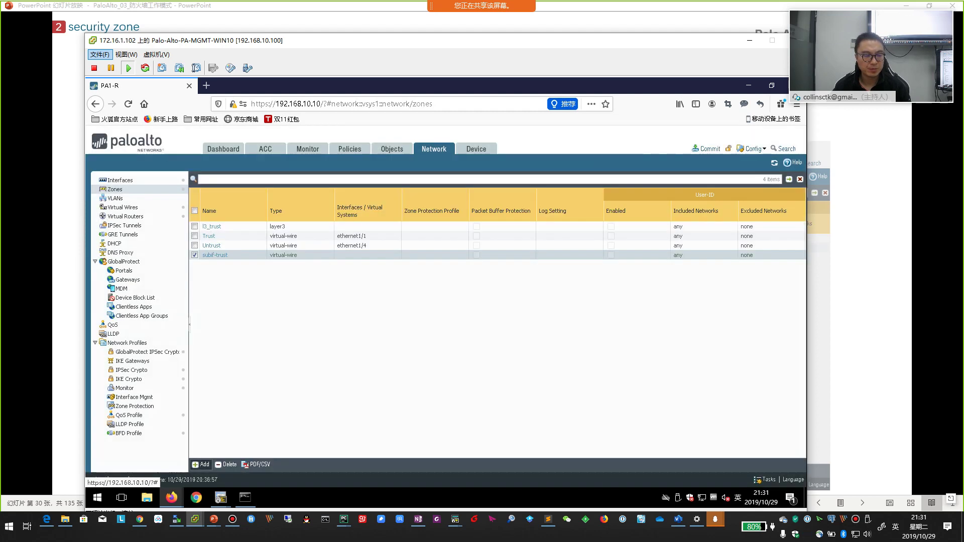
Add and save a second Virtual Wire zone named subif-untrust, then return to the slides
left_click(200, 464)
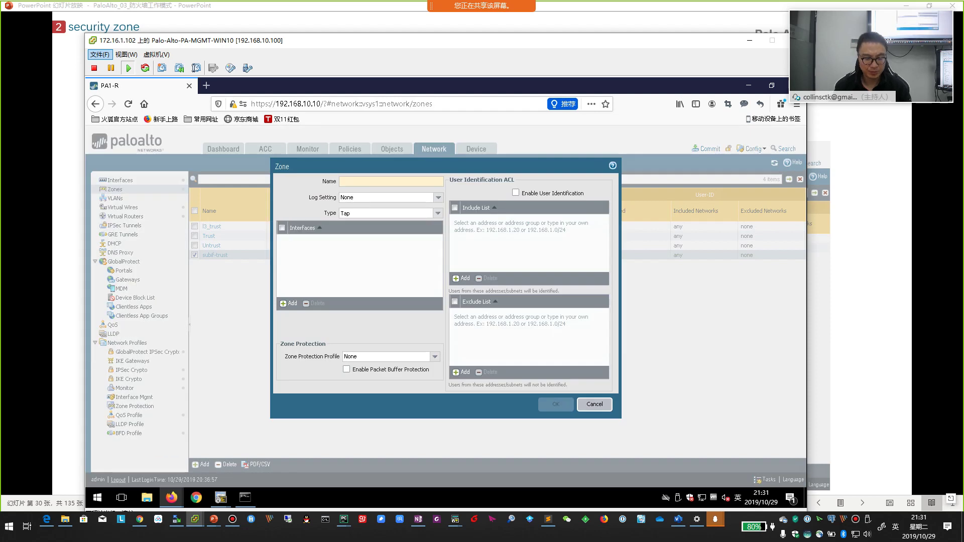
type("subif-untrust")
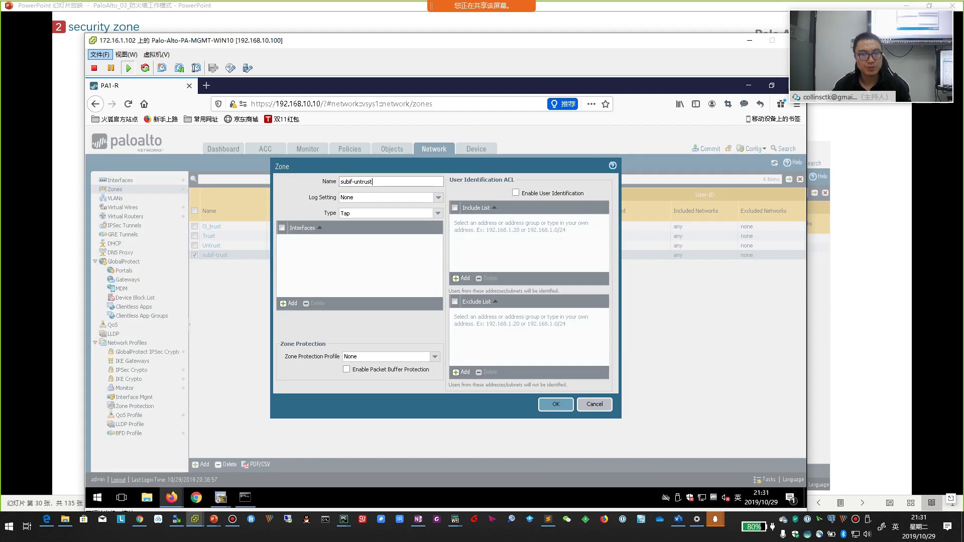
key("Down")
key("Down")
key("Return")
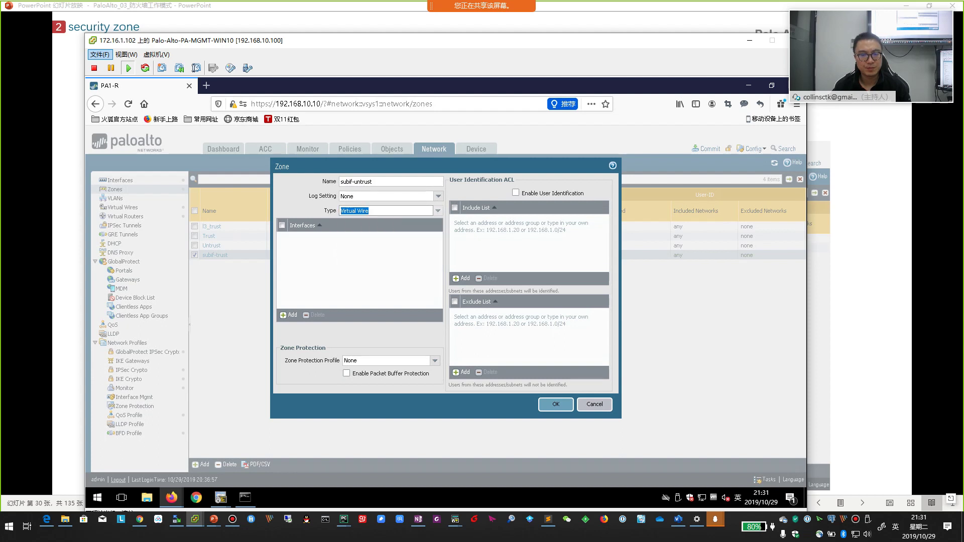
key("Return")
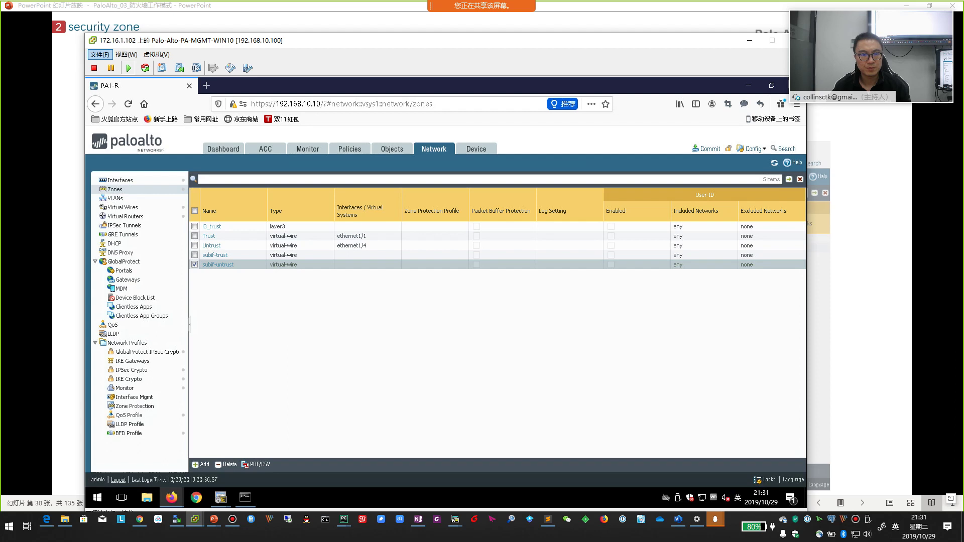
key("alt+Tab")
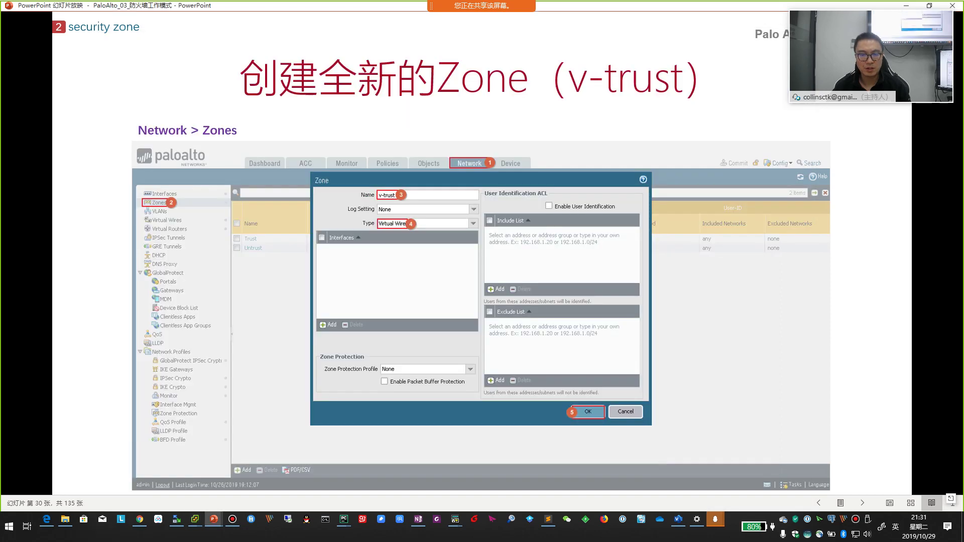
Add a new virtual wire and name it subif-vw, correcting the typo
key("Right")
key("Right")
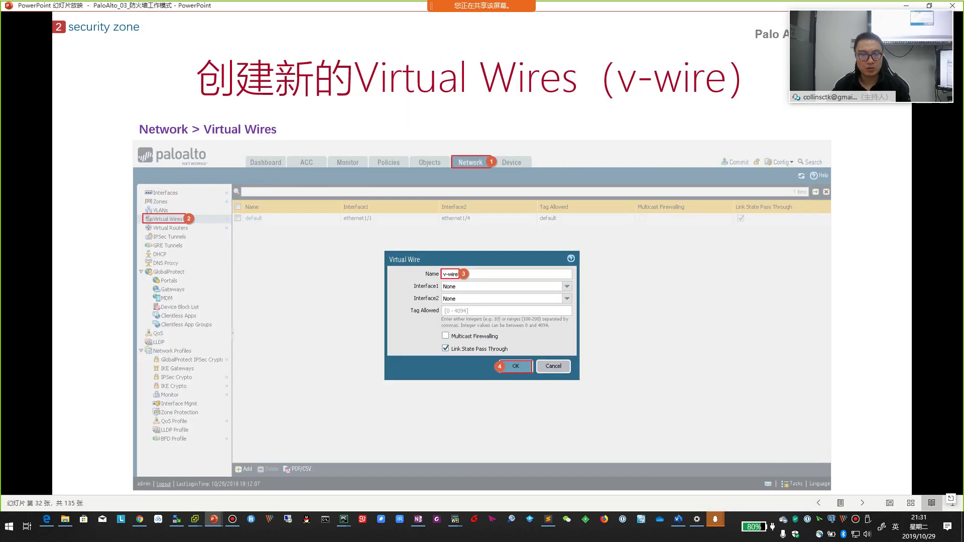
key("alt+Tab")
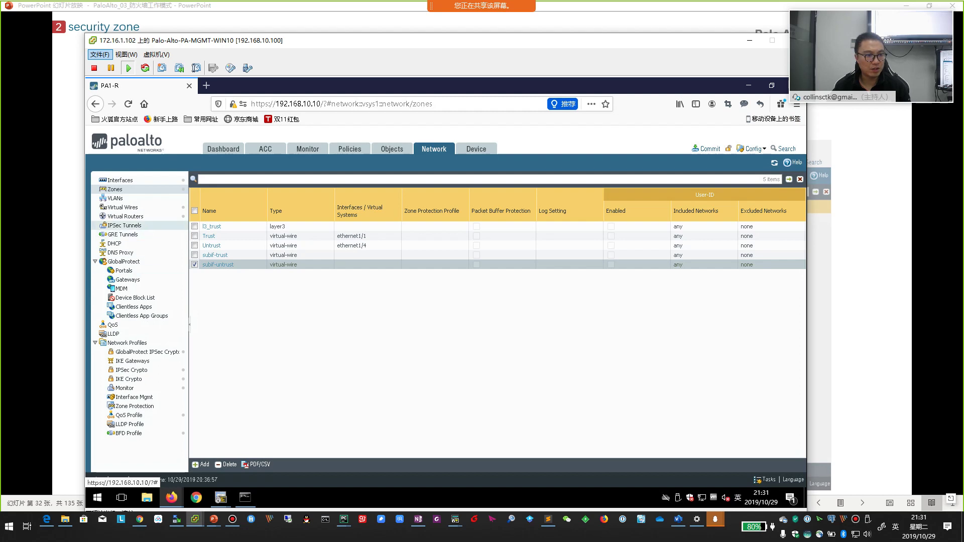
left_click(120, 207)
left_click(201, 464)
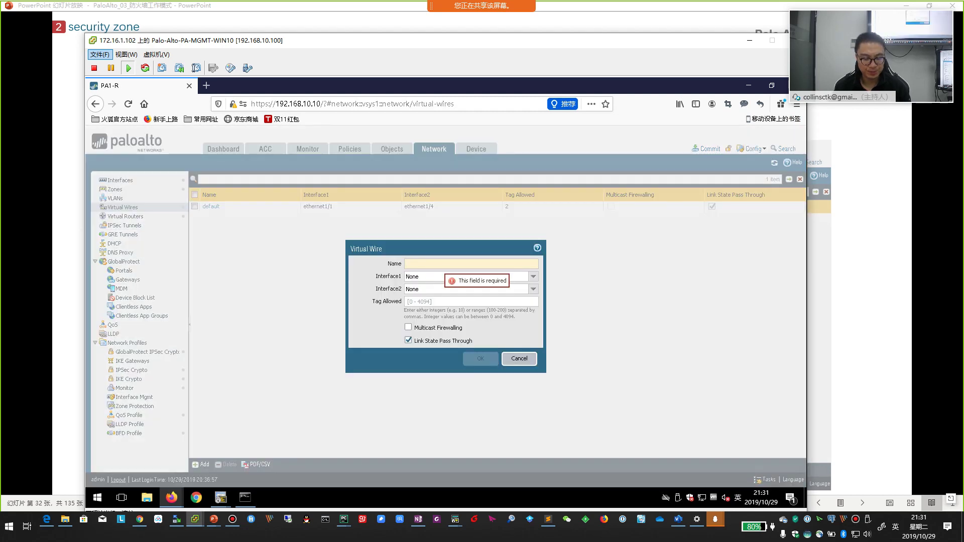
type("sub")
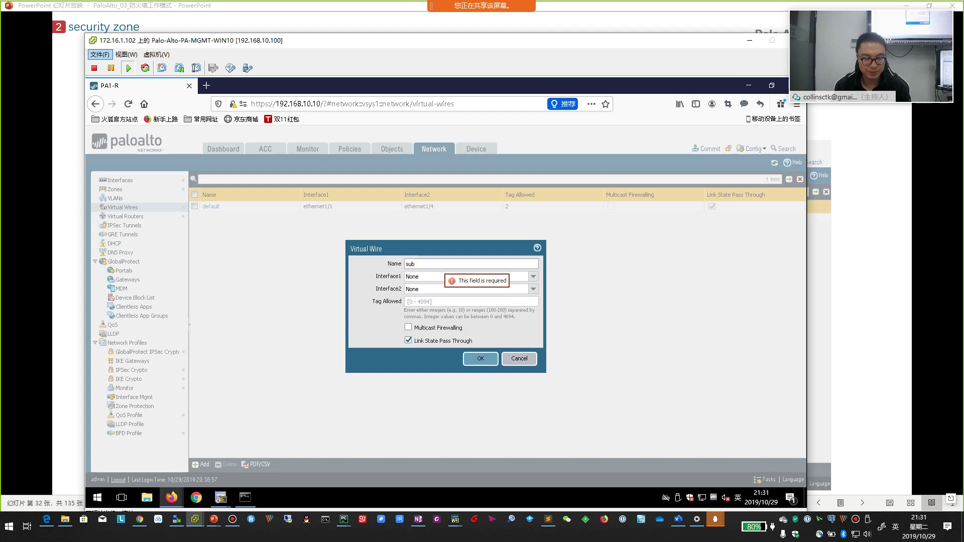
type("if-vm")
key("BackSpace")
type("w")
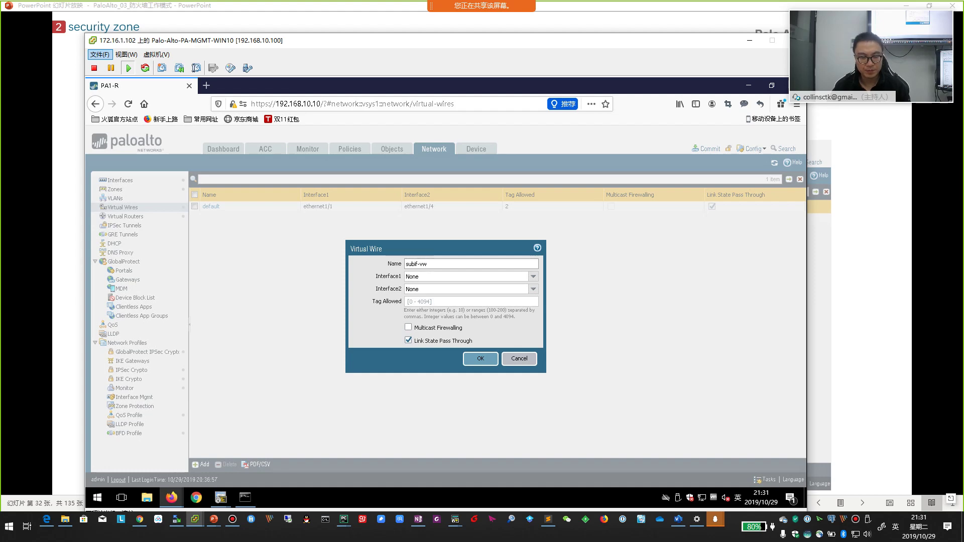
Advance to the subinterface creation slide and display the Ethernet interfaces list
key("alt+Tab")
key("Right")
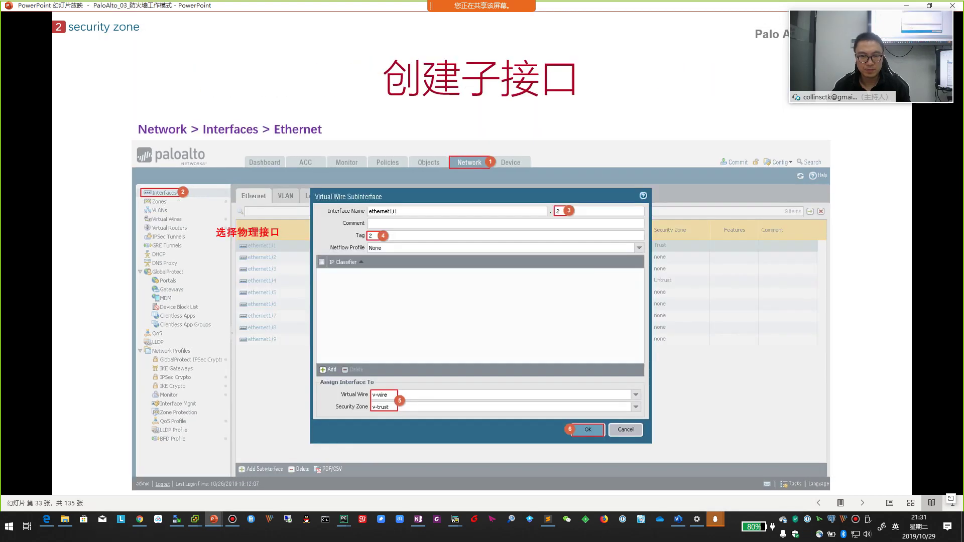
key("alt+Tab")
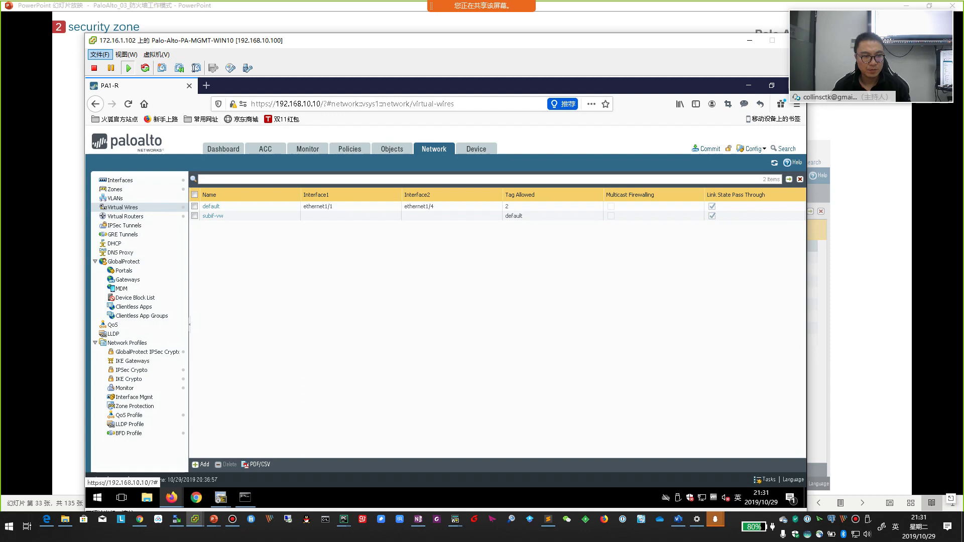
left_click(120, 180)
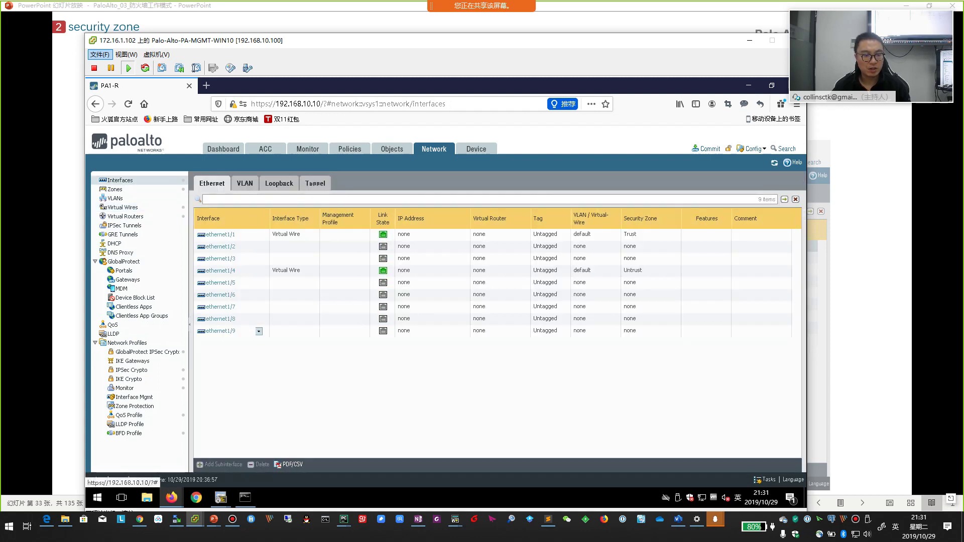
key("alt+Tab")
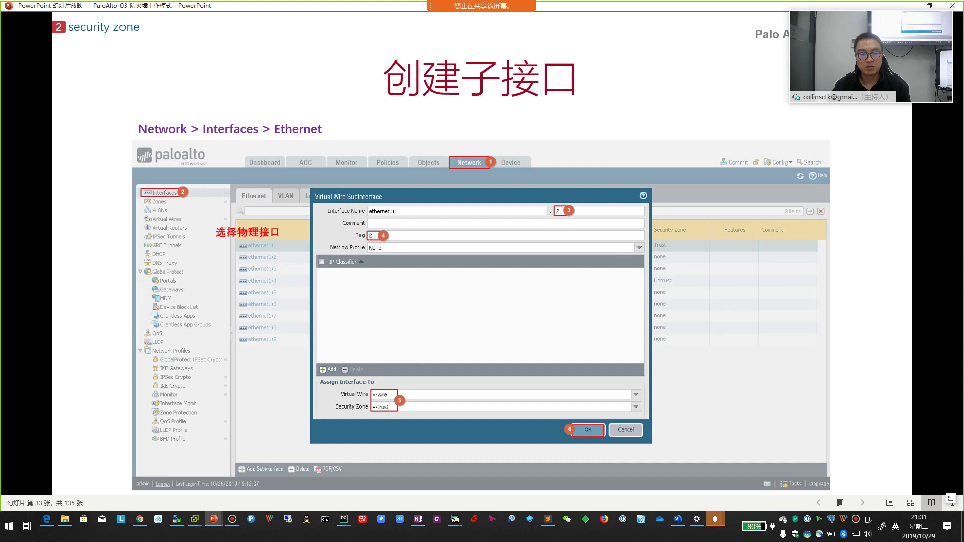
key("alt+Tab")
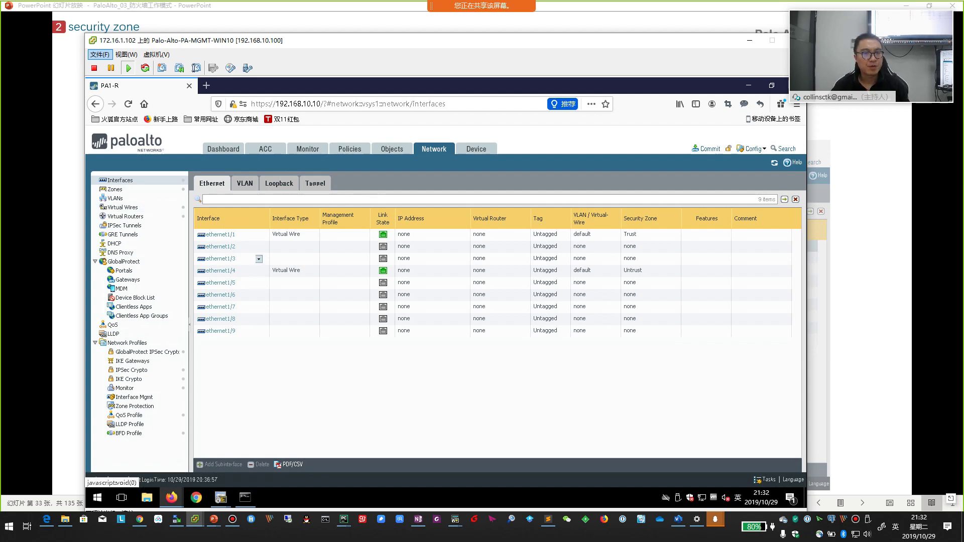
Delete the vw-rule security policy rule
left_click(349, 148)
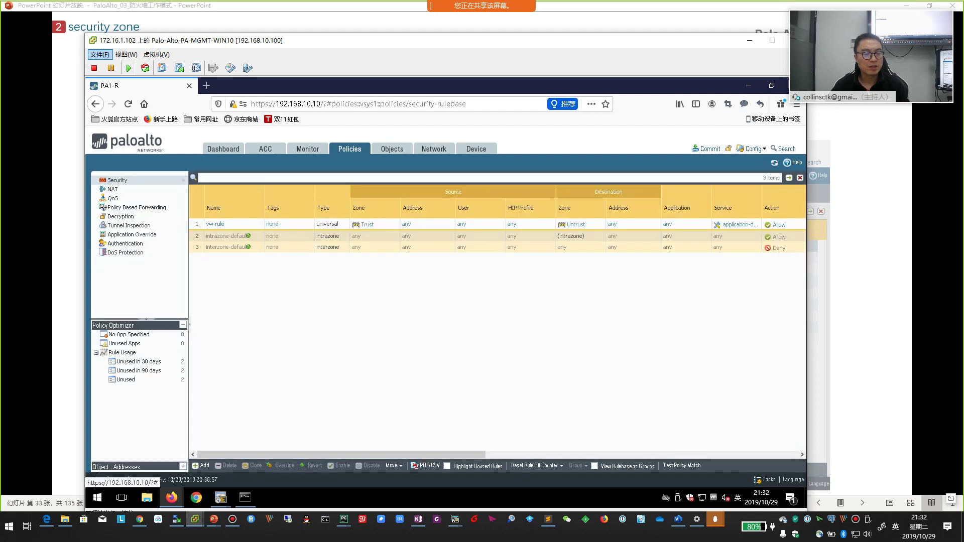
left_click(291, 224)
left_click(227, 465)
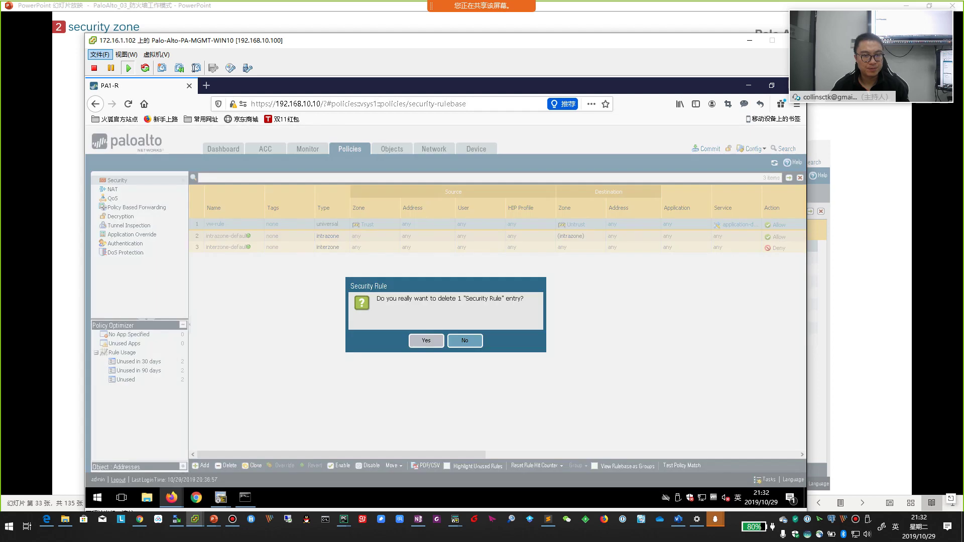
left_click(425, 341)
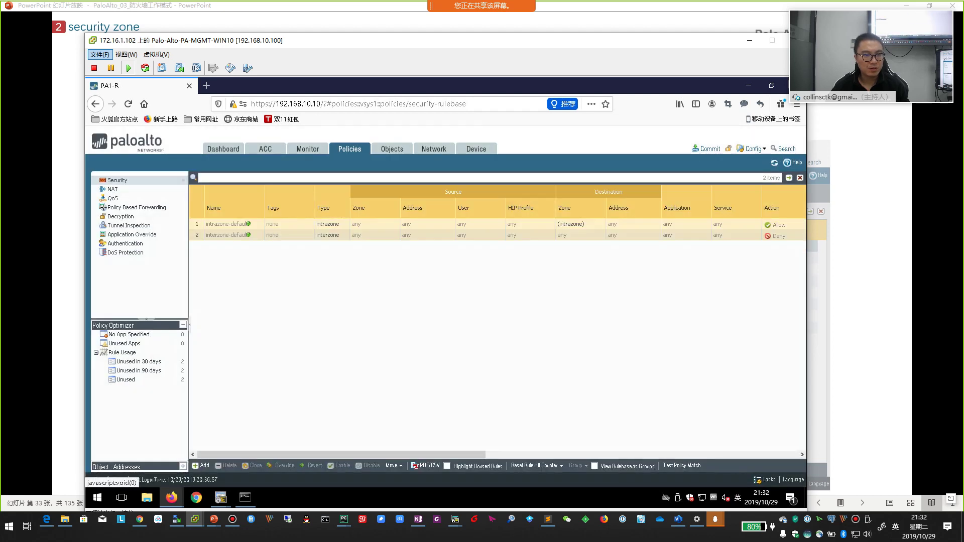
Delete the default virtual wire
left_click(434, 149)
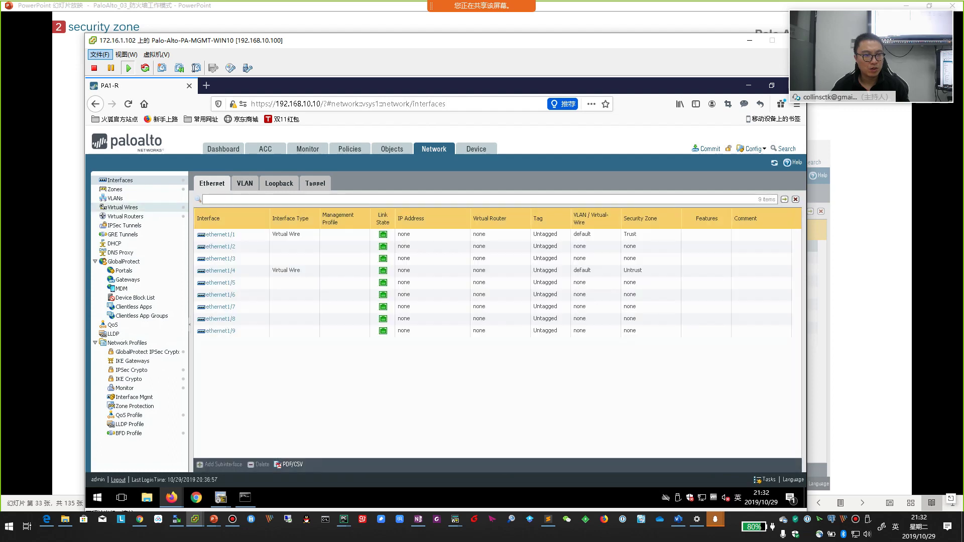
left_click(123, 207)
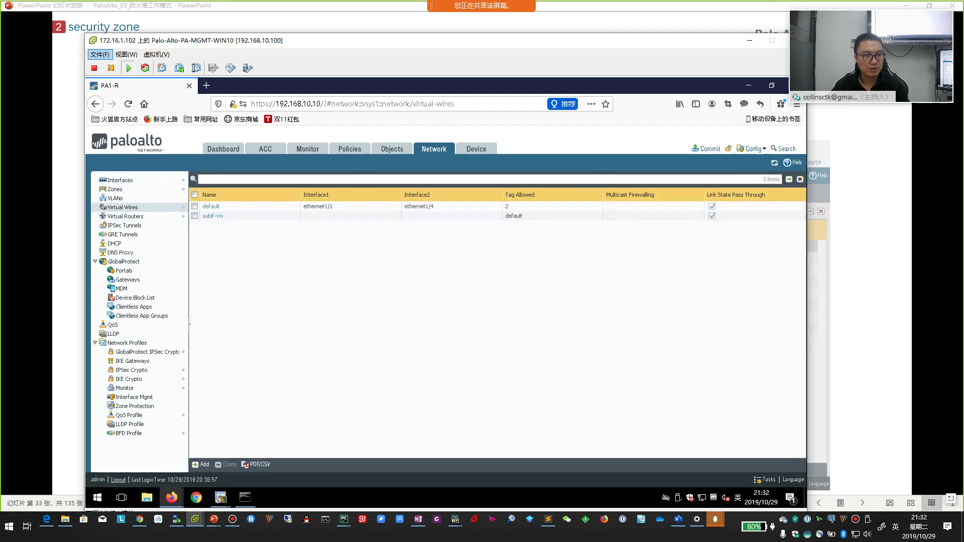
left_click(194, 206)
left_click(227, 464)
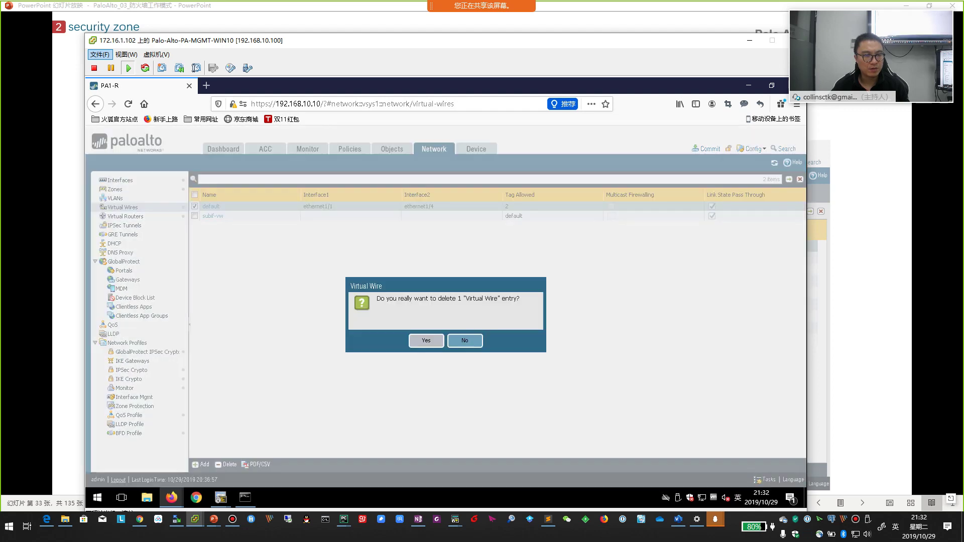
left_click(426, 341)
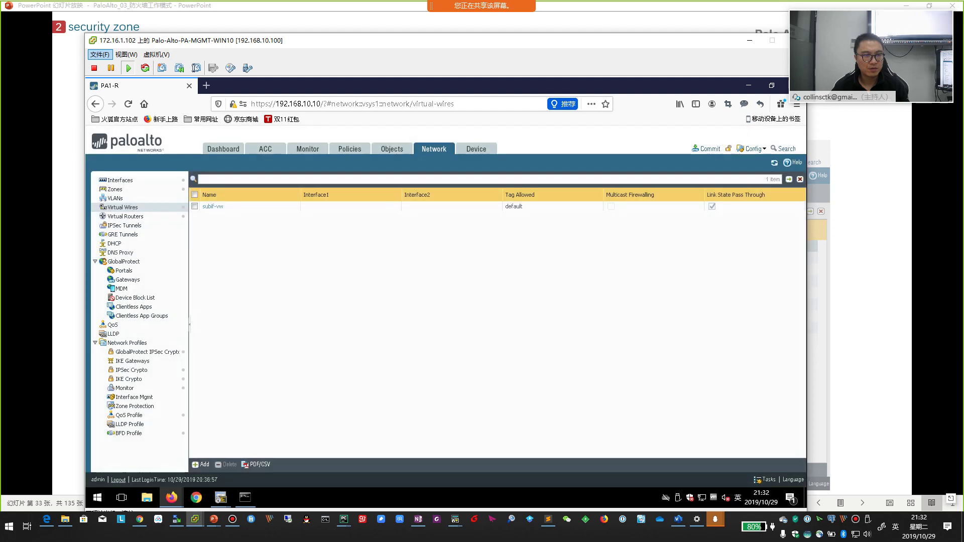
Try deleting ethernet1/1 and dismiss the error citing the Trust zone reference
left_click(120, 180)
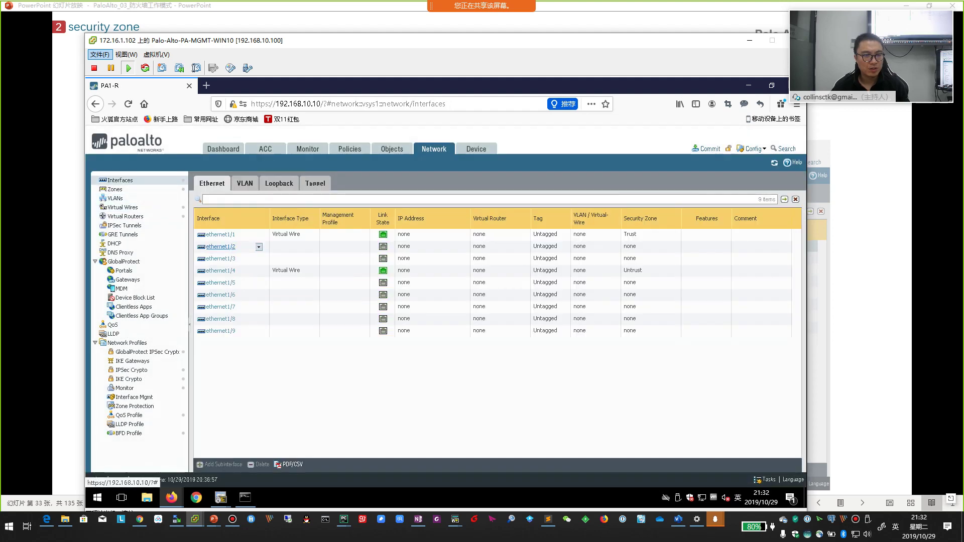
left_click(301, 235)
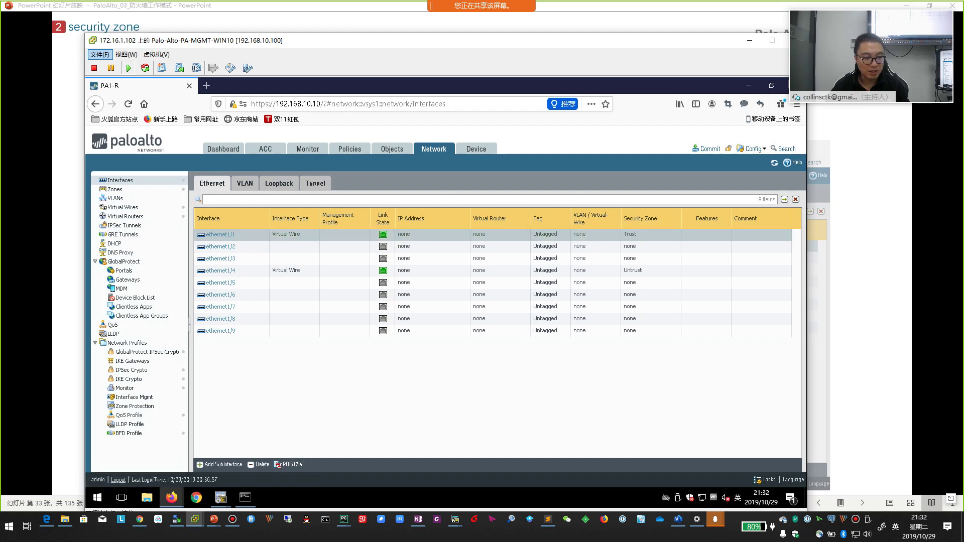
left_click(261, 464)
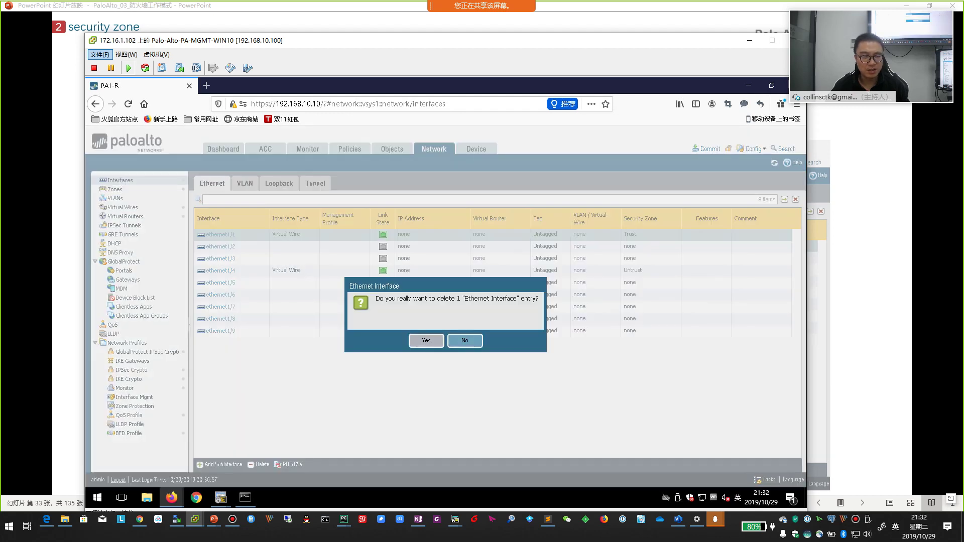
left_click(426, 341)
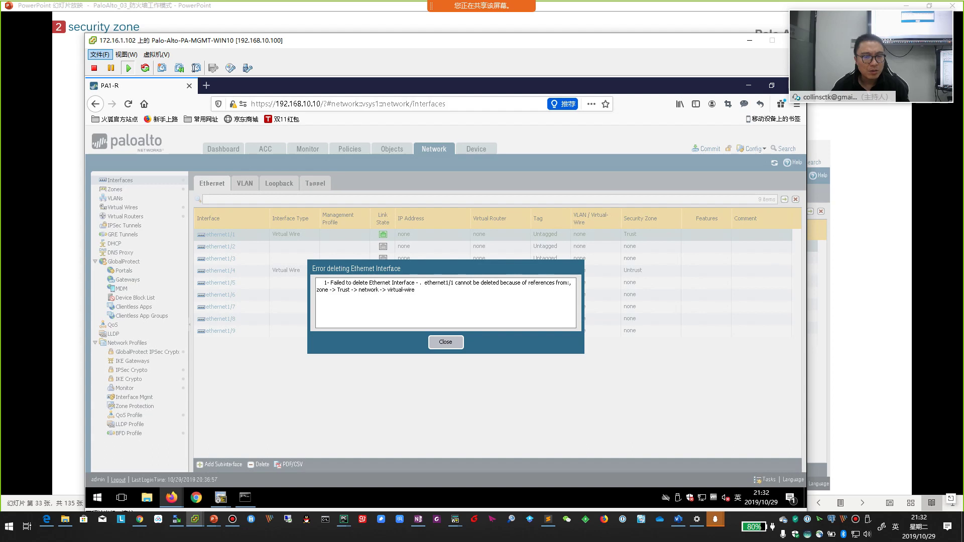
left_click_drag(432, 283, 415, 290)
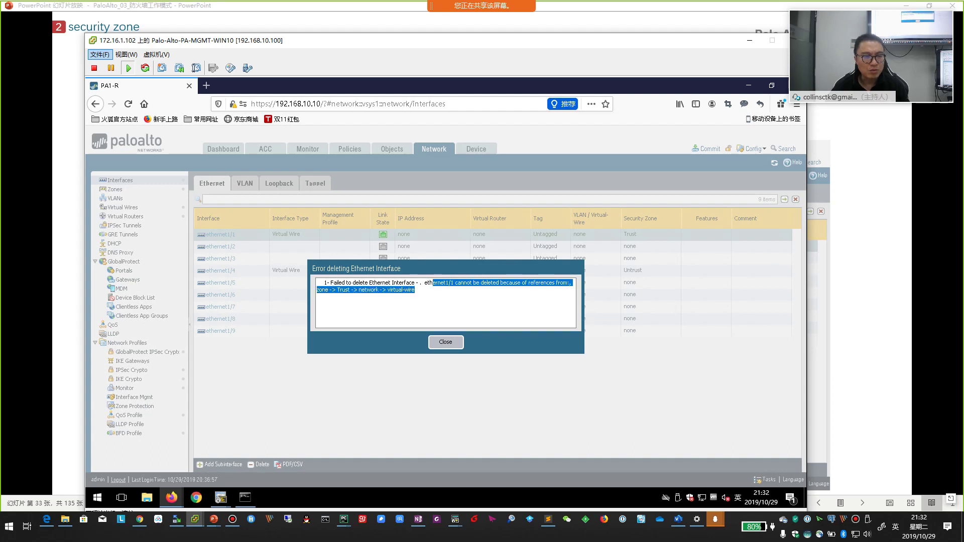
left_click(445, 342)
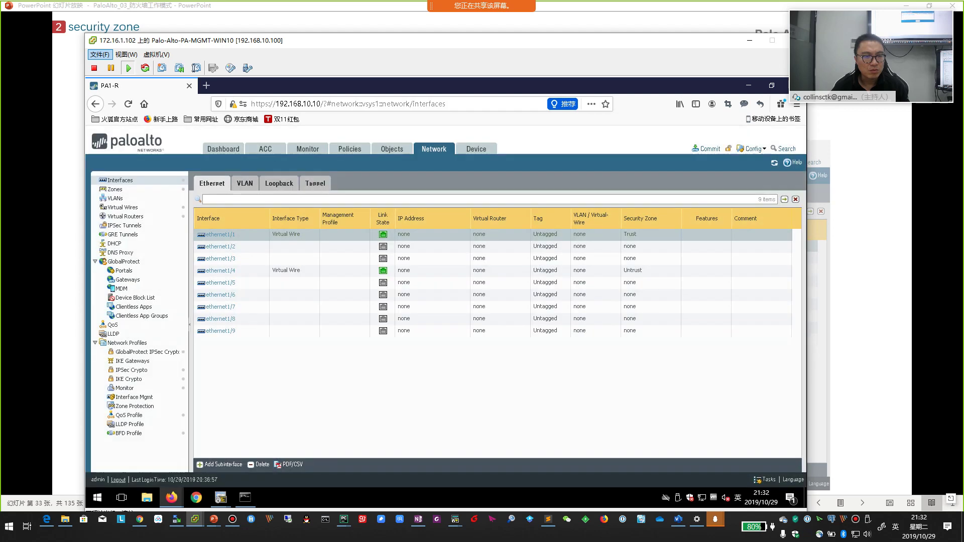
left_click(114, 189)
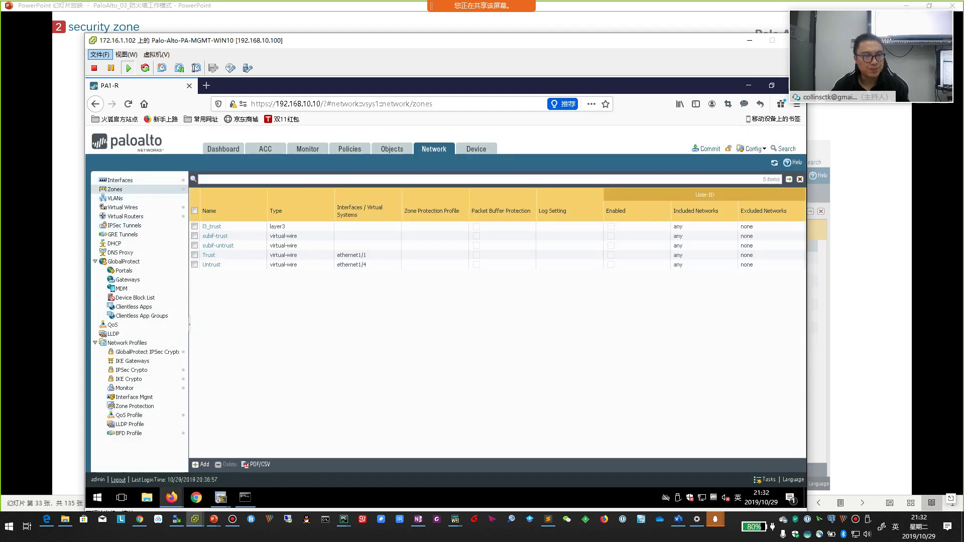
left_click(194, 255)
left_click(194, 264)
left_click(226, 464)
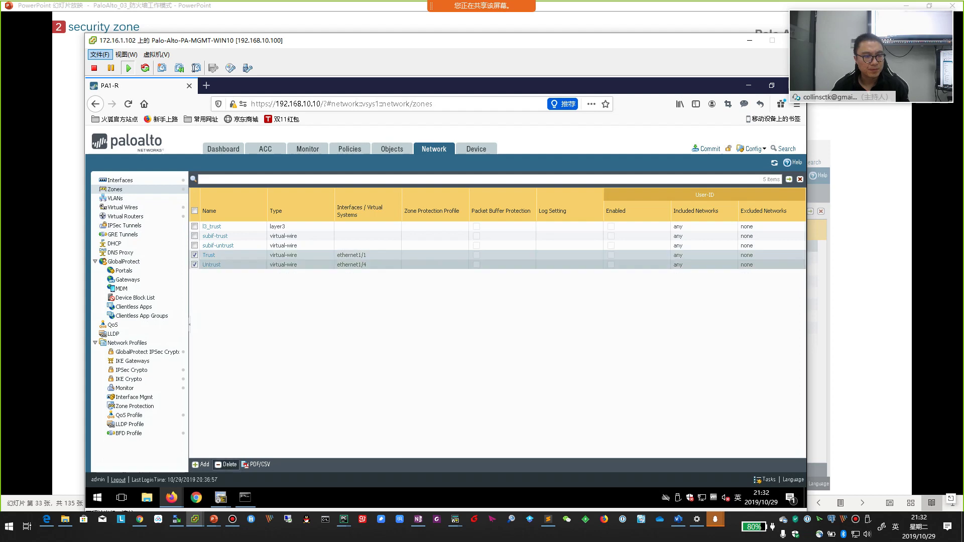
left_click(427, 340)
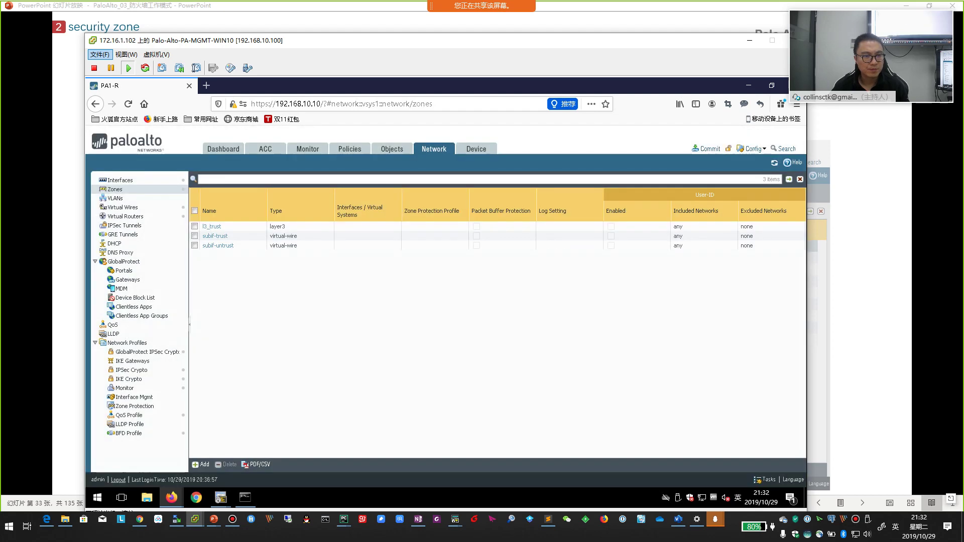
left_click(120, 179)
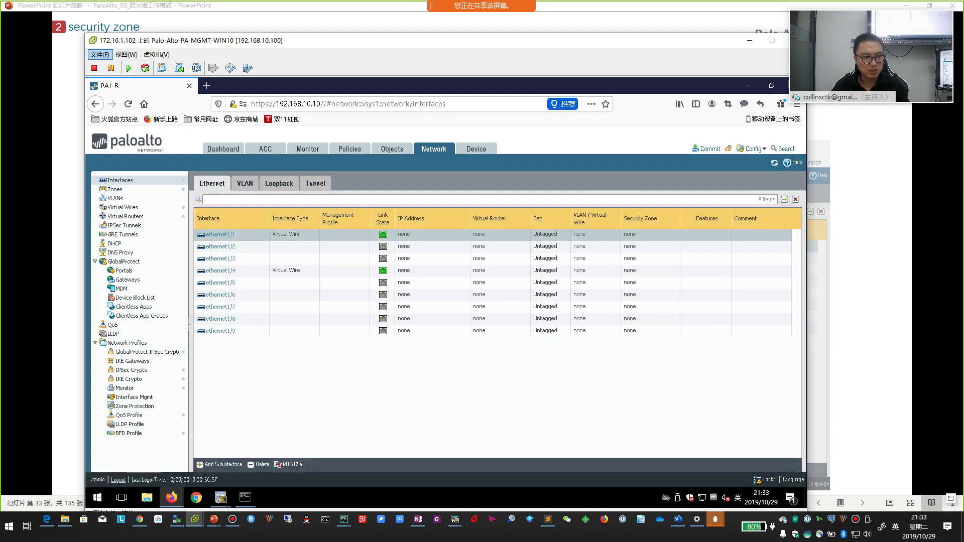
left_click(259, 465)
left_click(426, 340)
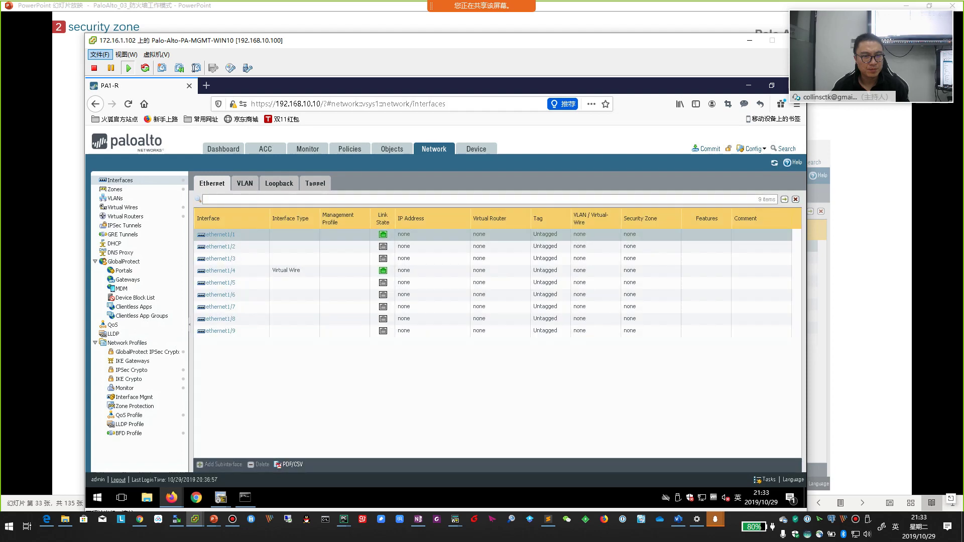
left_click(326, 270)
left_click(259, 465)
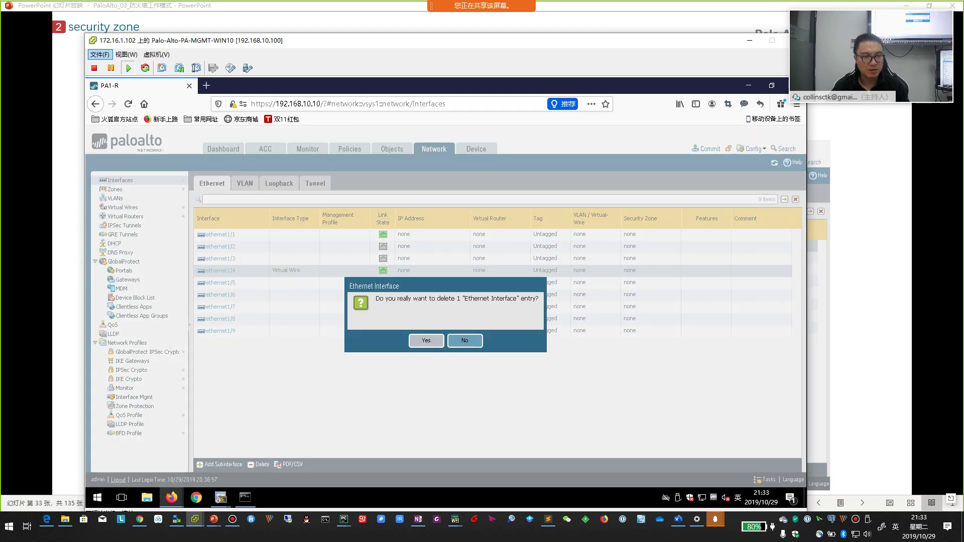
left_click(426, 340)
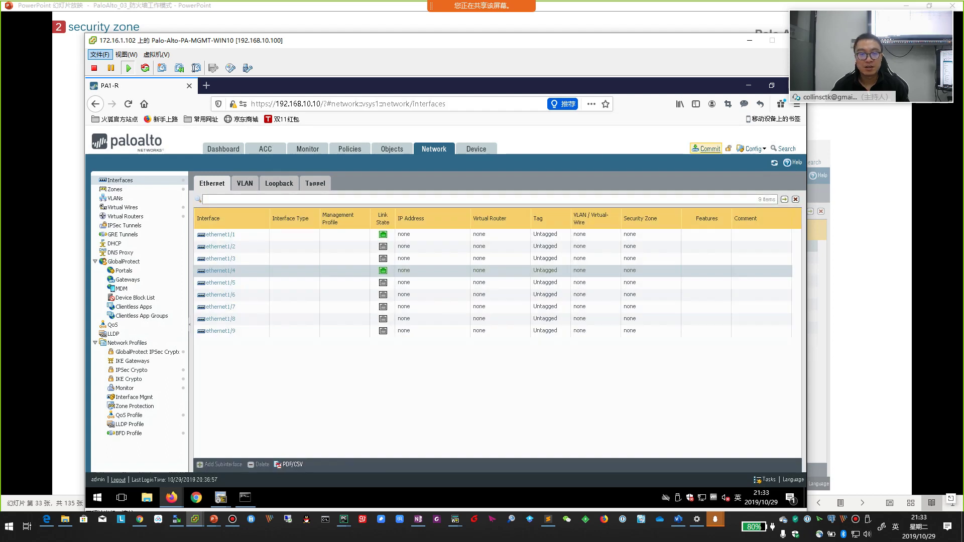
Commit all changes and note the failure: virtual wire subif-vw lacks interfaces
left_click(707, 149)
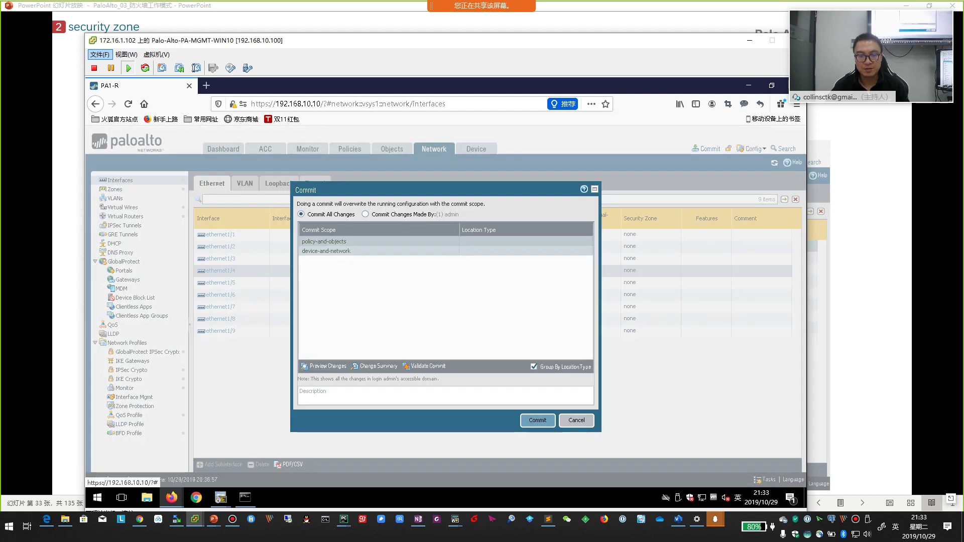
key("Return")
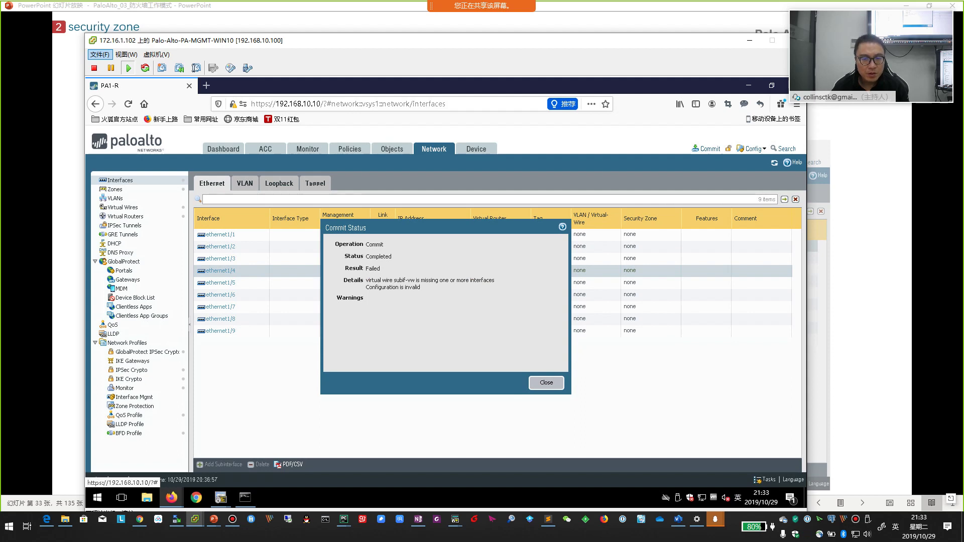
left_click_drag(370, 280, 421, 287)
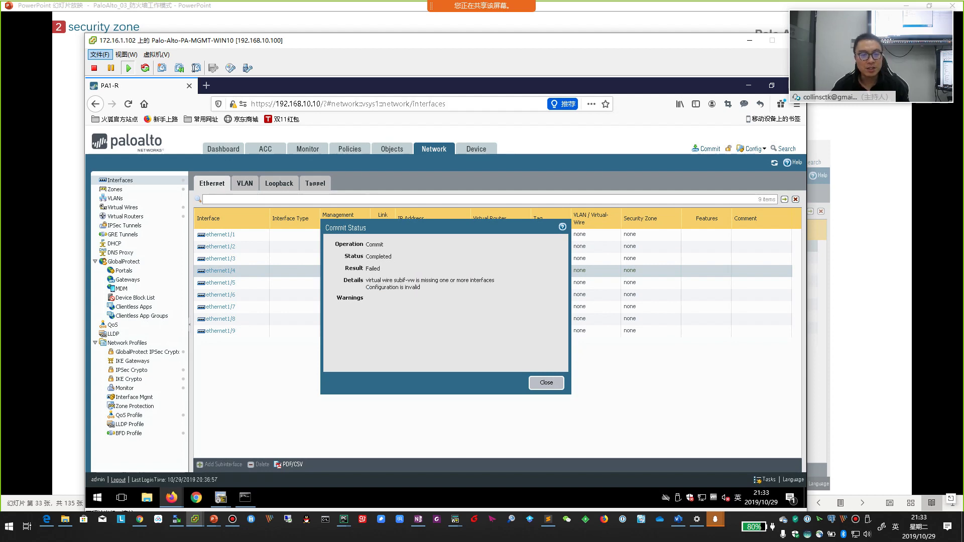
left_click(546, 382)
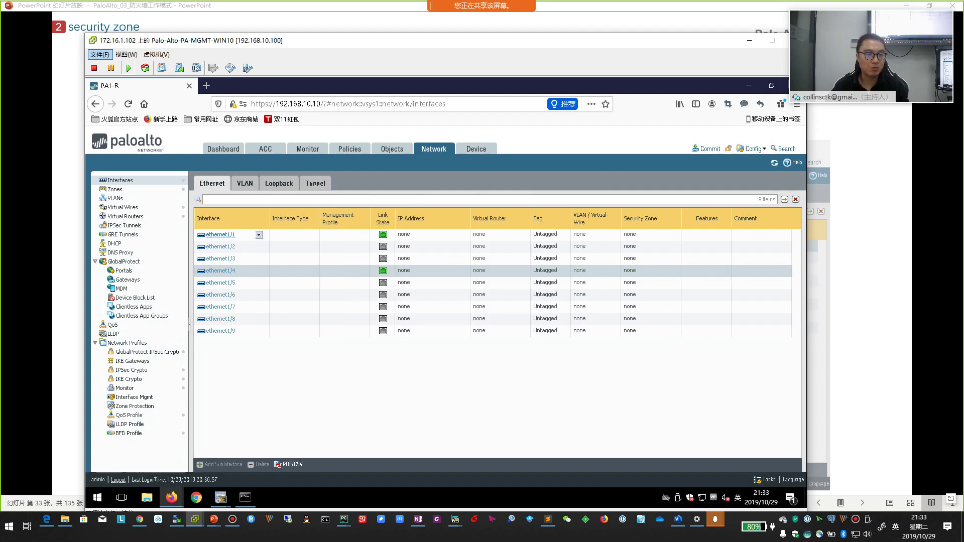
Inspect ethernet1/1's settings and recheck the virtual wire and subinterface slides
key("alt+Tab")
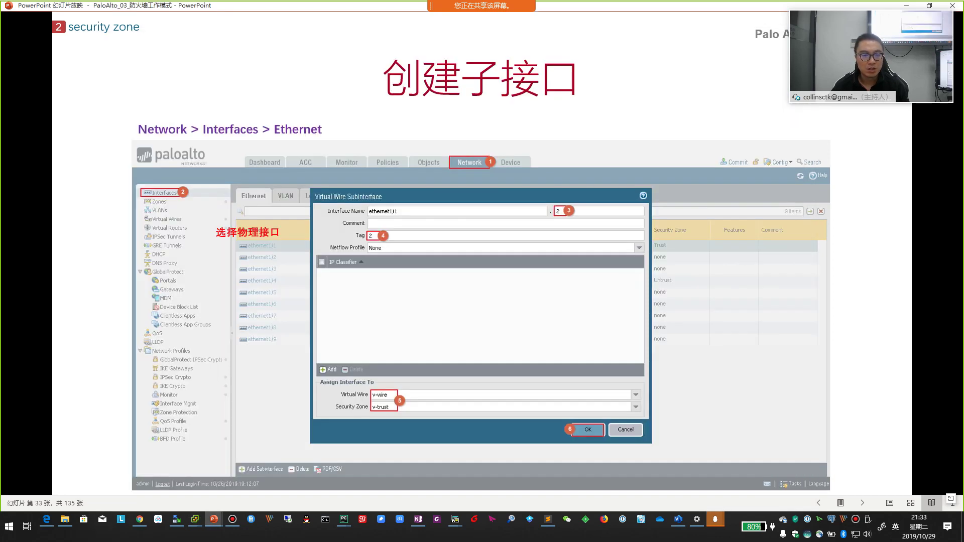
key("alt+Tab")
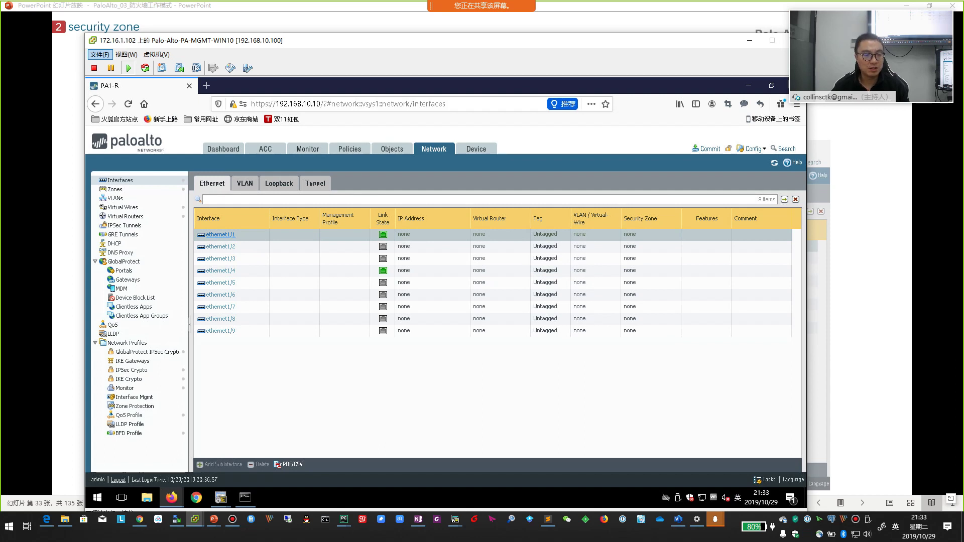
left_click(220, 234)
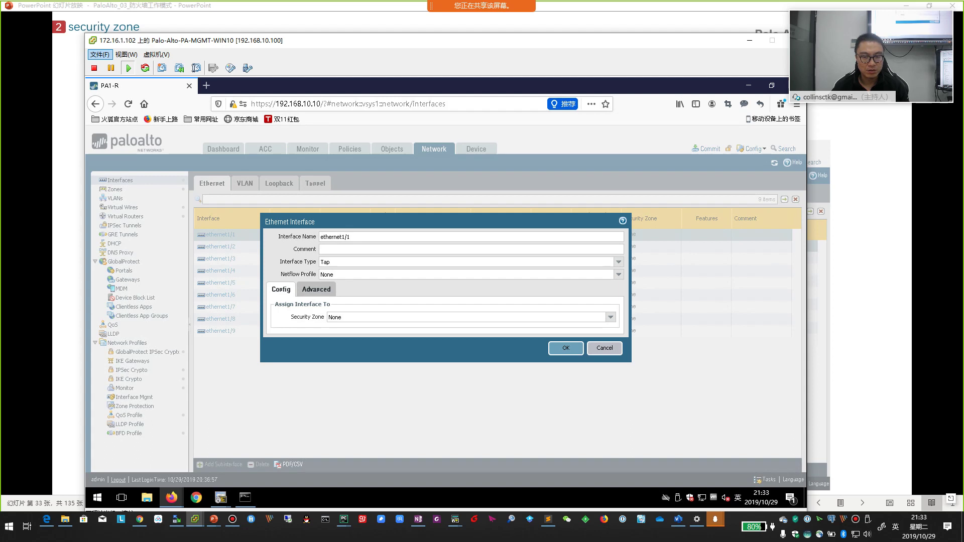
key("Escape")
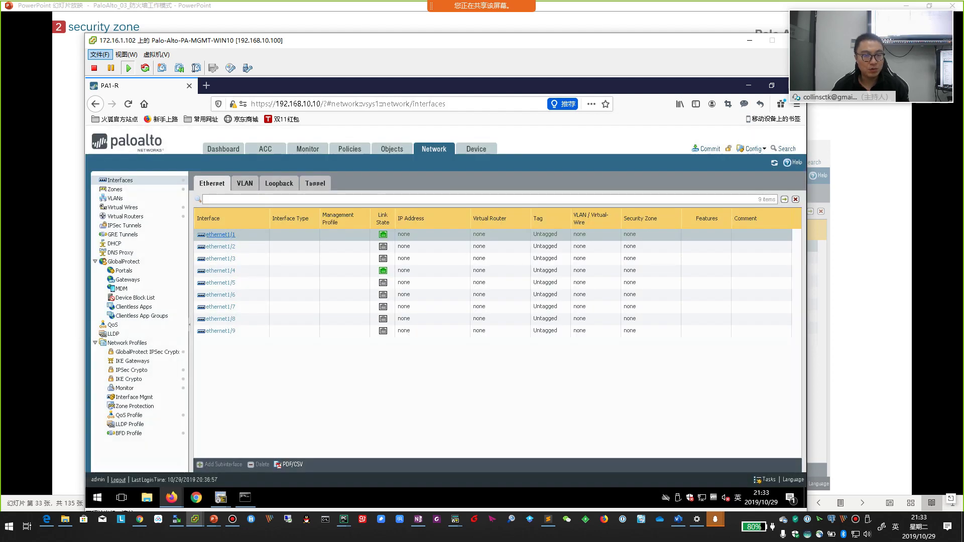
key("alt+Tab")
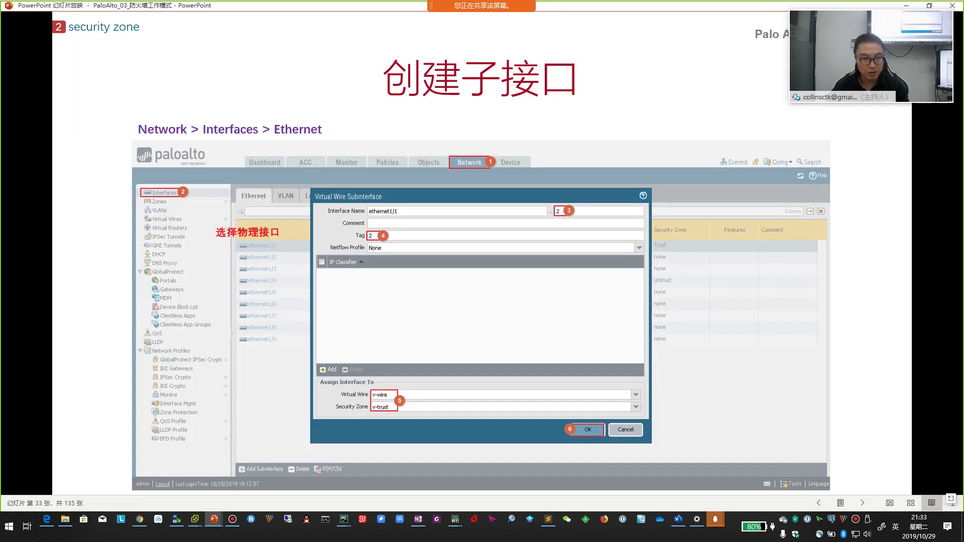
key("Left")
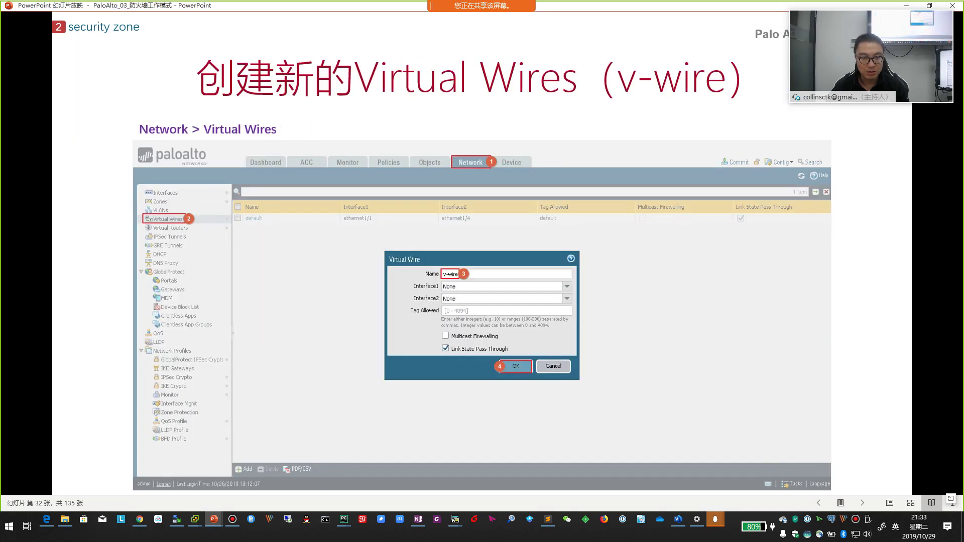
key("Right")
key("alt+Tab")
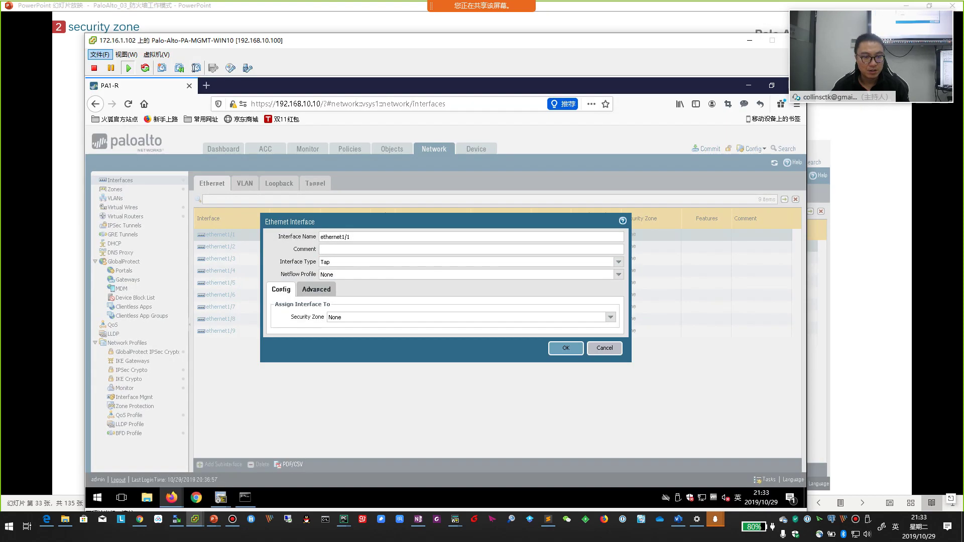
Change ethernet1/1's interface type to Virtual Wire
left_click(619, 261)
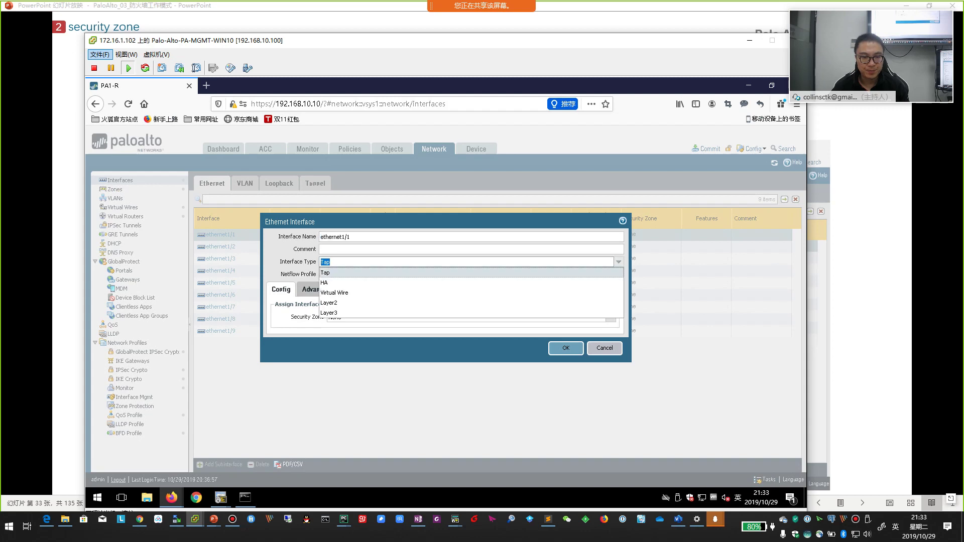
left_click(334, 292)
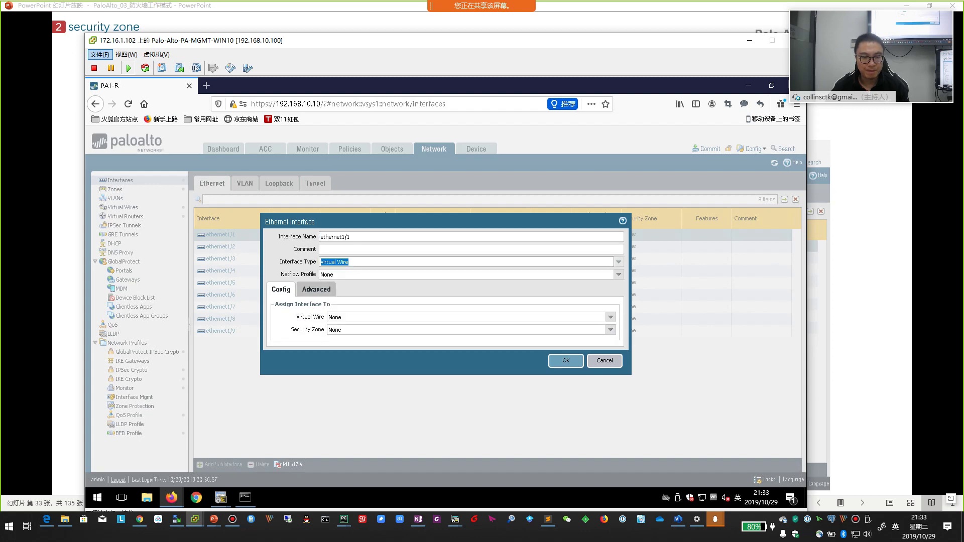
key("Return")
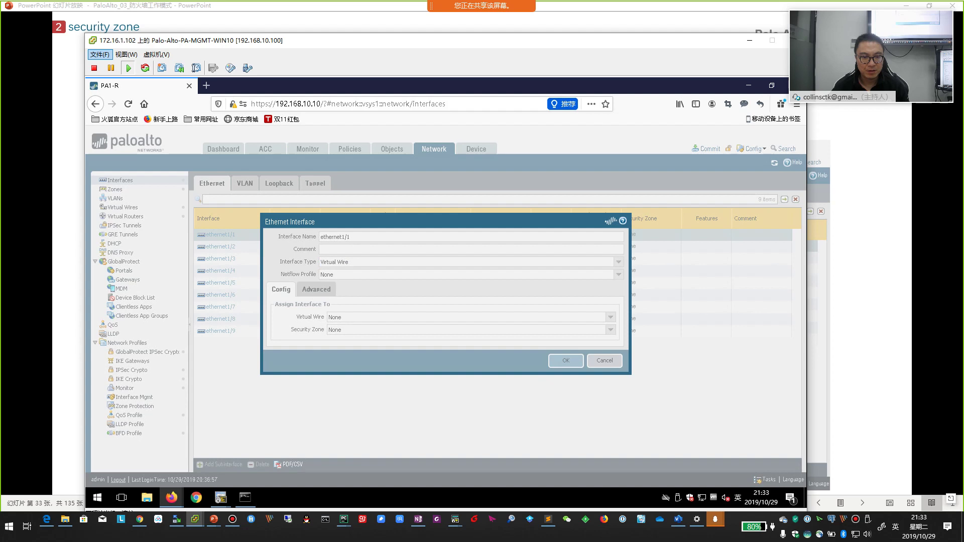
Add subinterface ethernet1/1.2 with tag 2 on virtual wire subif-vw in zone subif-trust
left_click(220, 465)
left_click(567, 199)
type("2")
key("Tab")
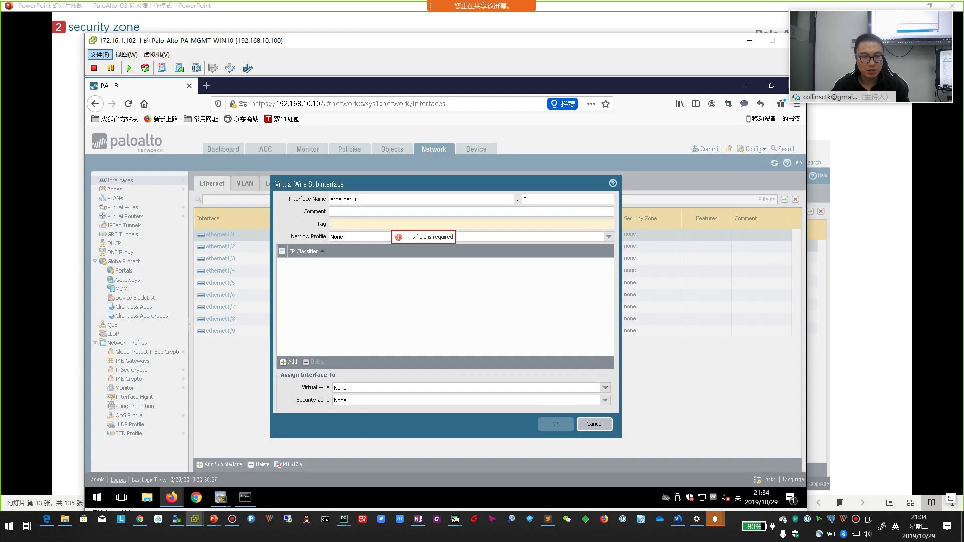
type("2")
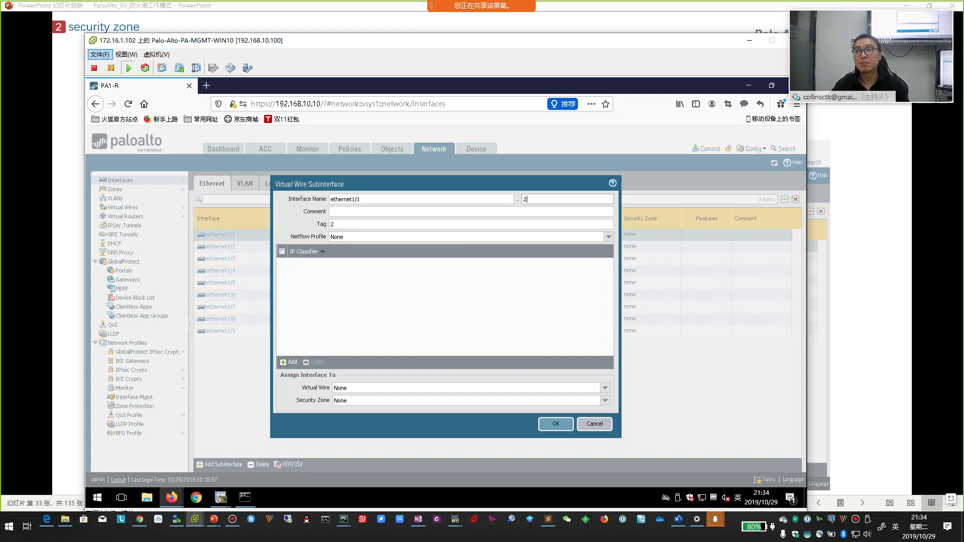
left_click(333, 224)
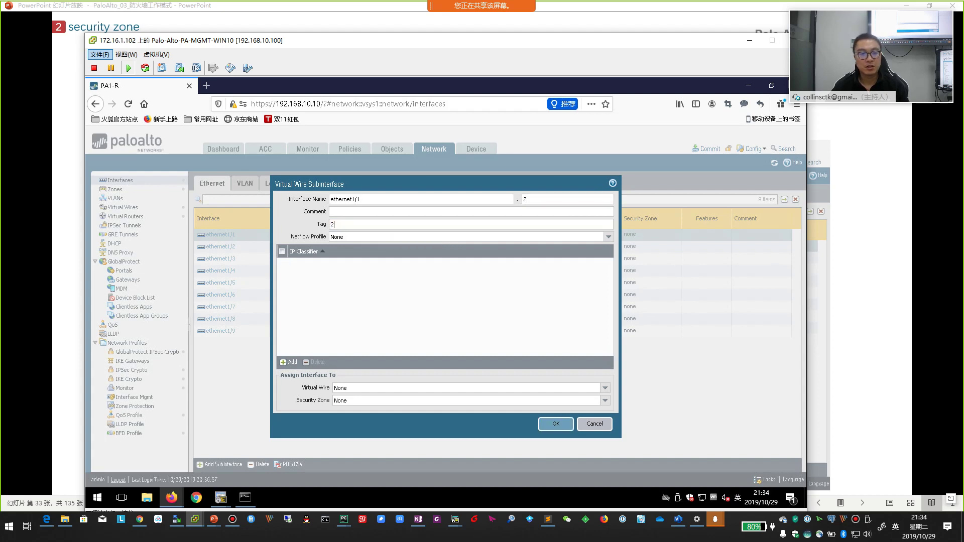
left_click(605, 388)
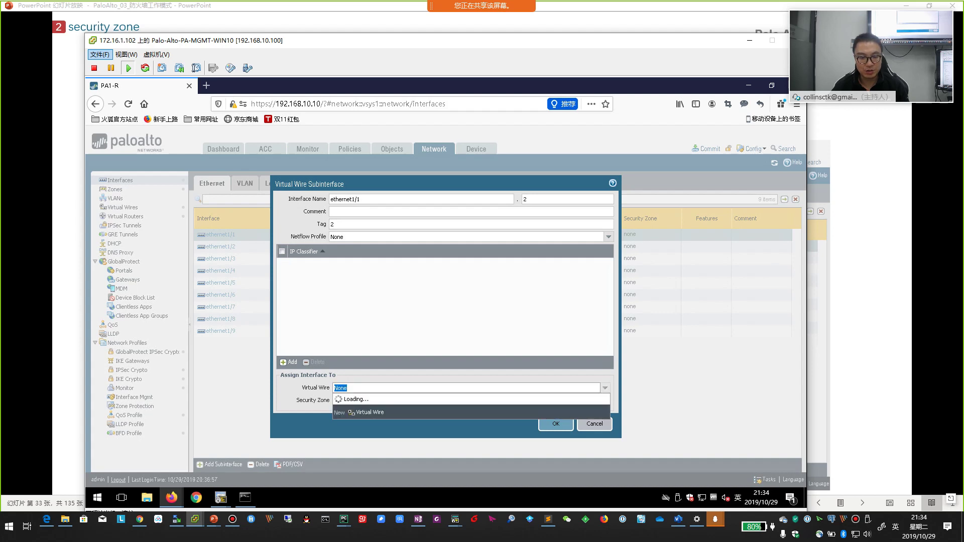
key("Down")
key("Return")
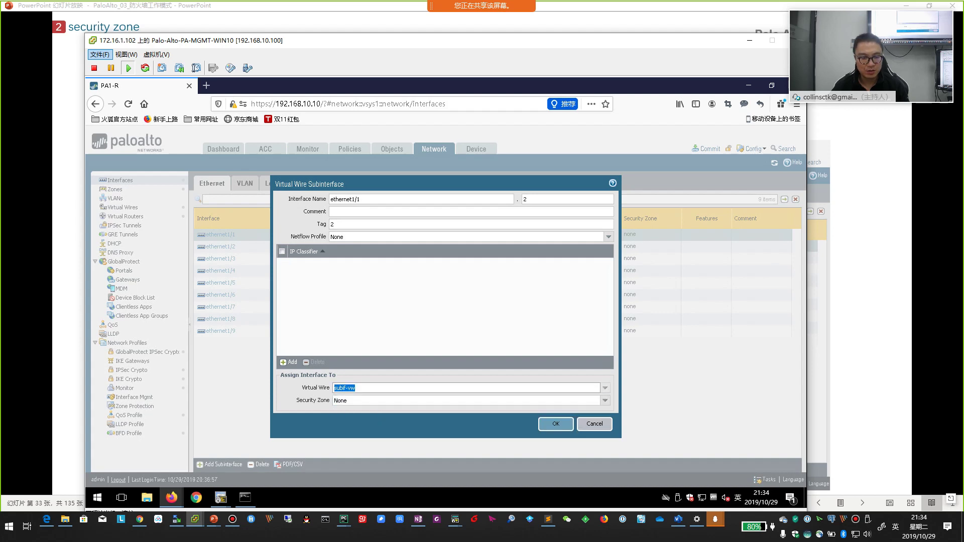
key("Tab")
key("Down")
key("Down")
key("Return")
key("Return")
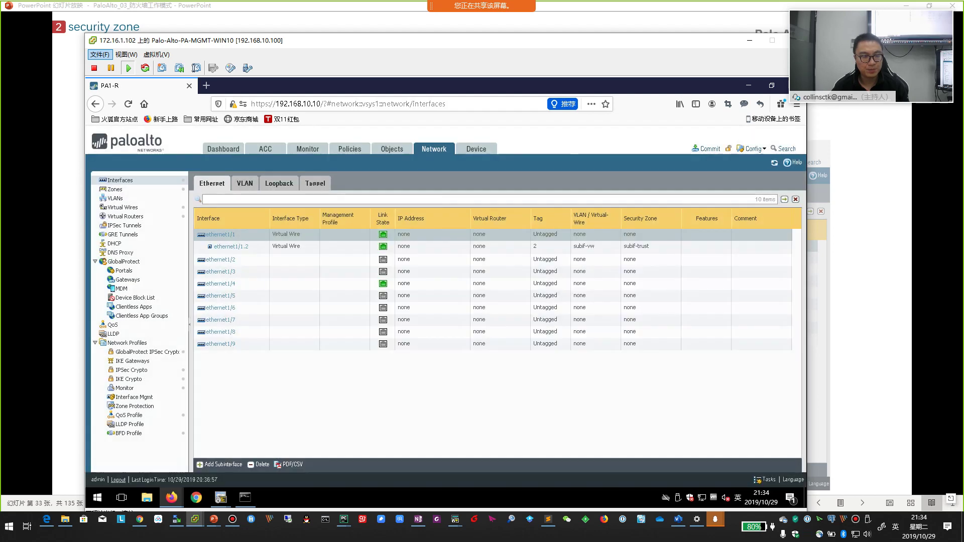
left_click(301, 284)
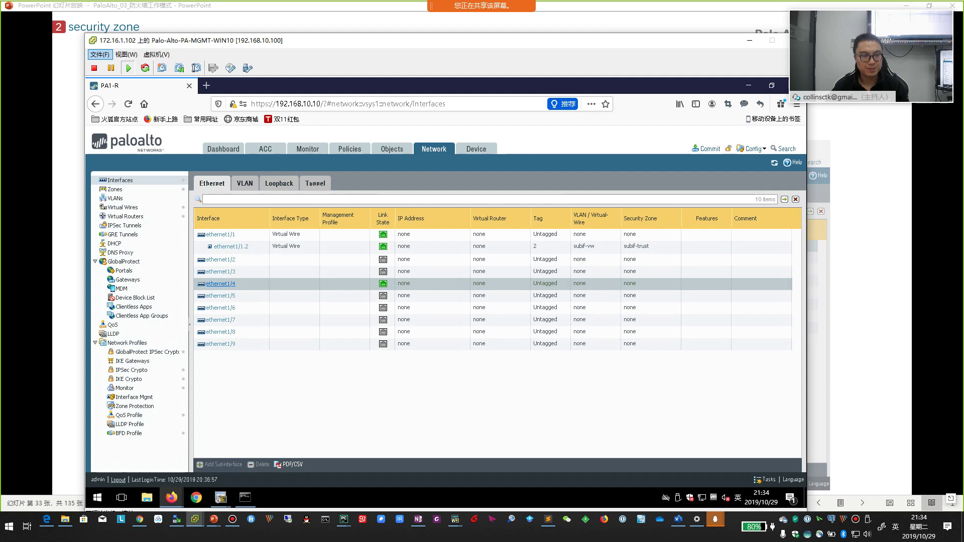
Change ethernet1/4's interface type to Virtual Wire
left_click(220, 284)
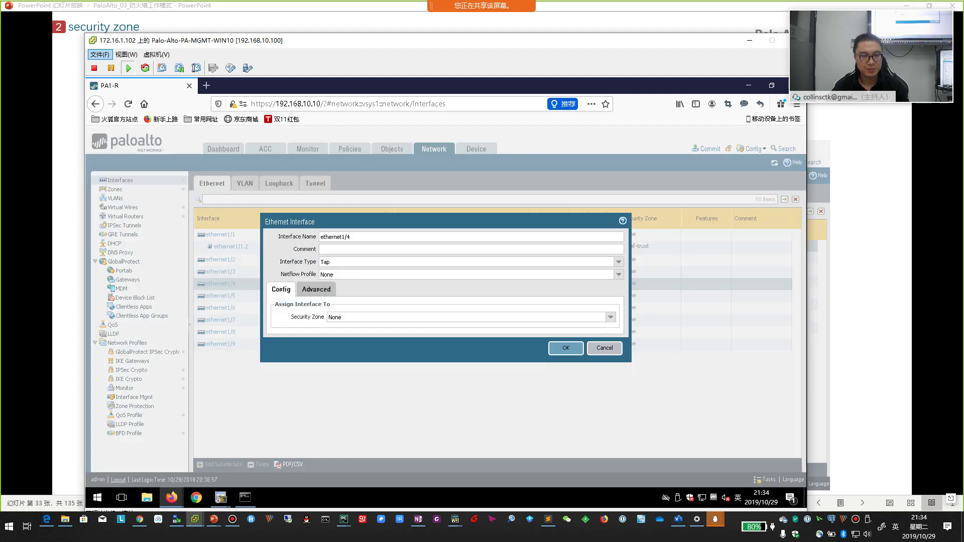
left_click(352, 262)
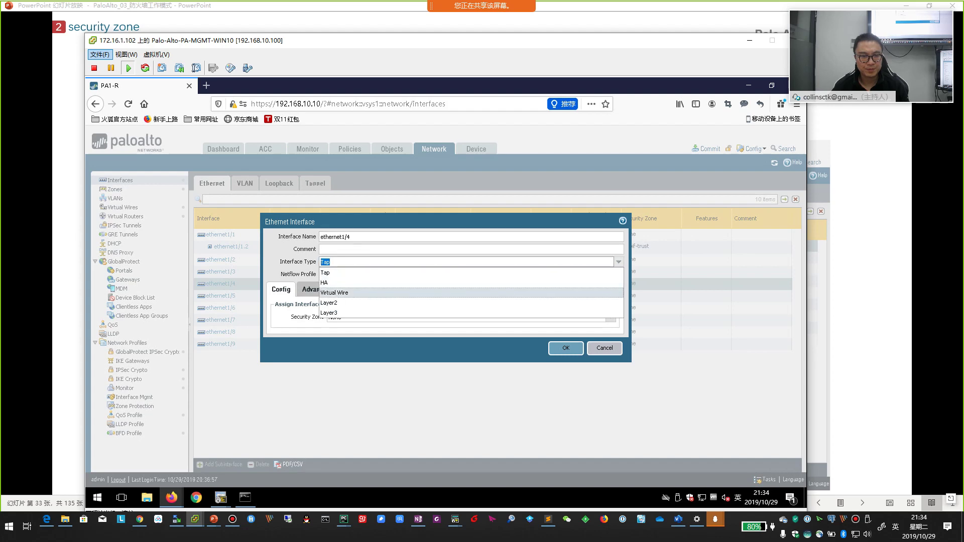
left_click(334, 293)
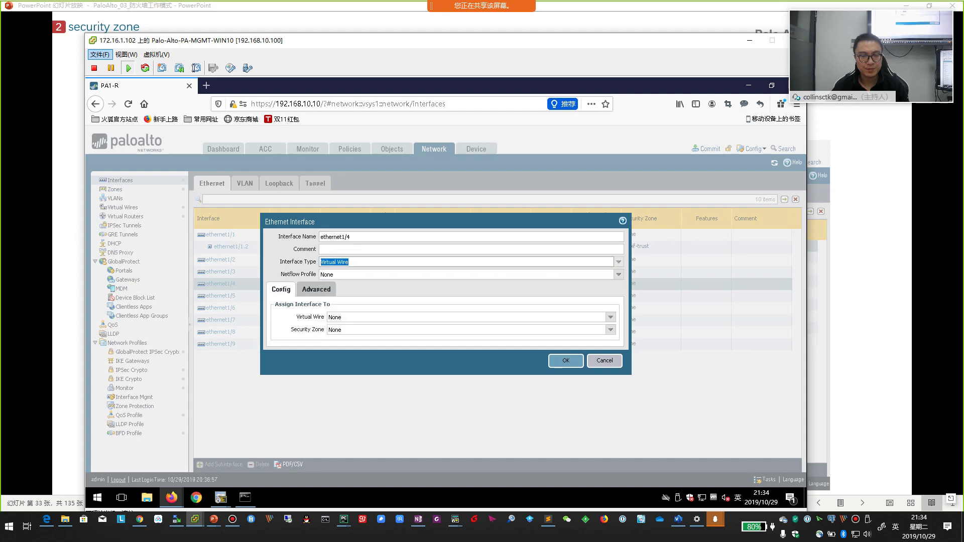
left_click(565, 360)
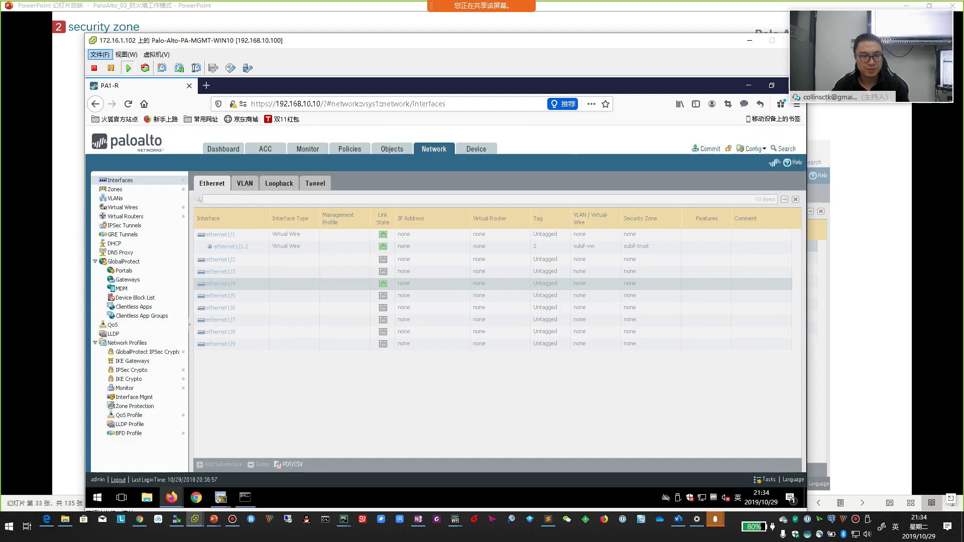
Add subinterface ethernet1/4.2 on virtual wire subif-vw in zone subif-untrust
left_click(221, 465)
left_click(567, 199)
type("2")
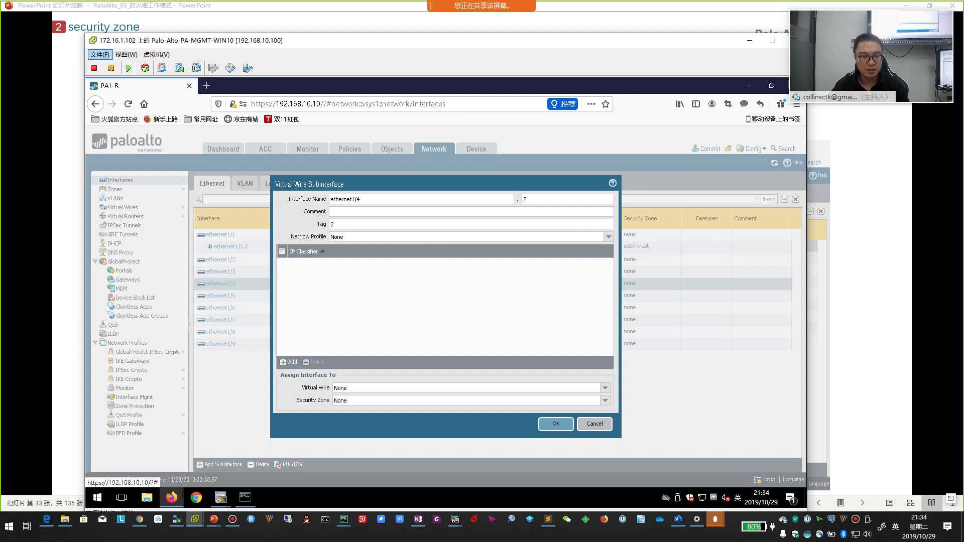
left_click(604, 387)
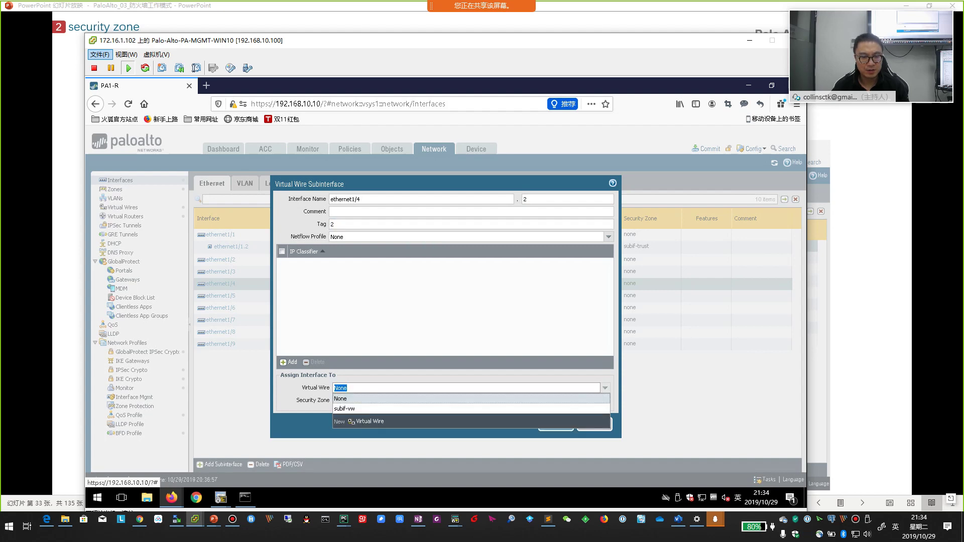
left_click(347, 408)
left_click(605, 400)
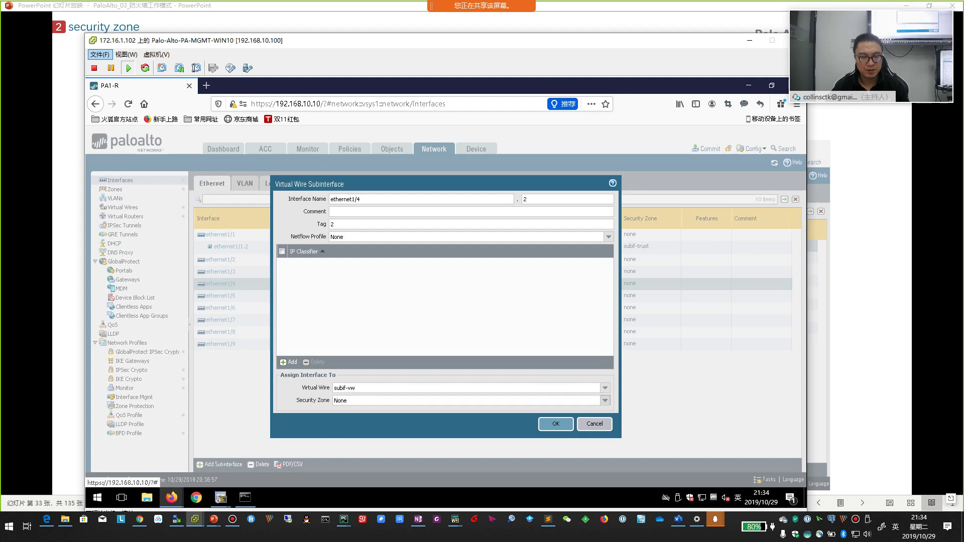
left_click(346, 431)
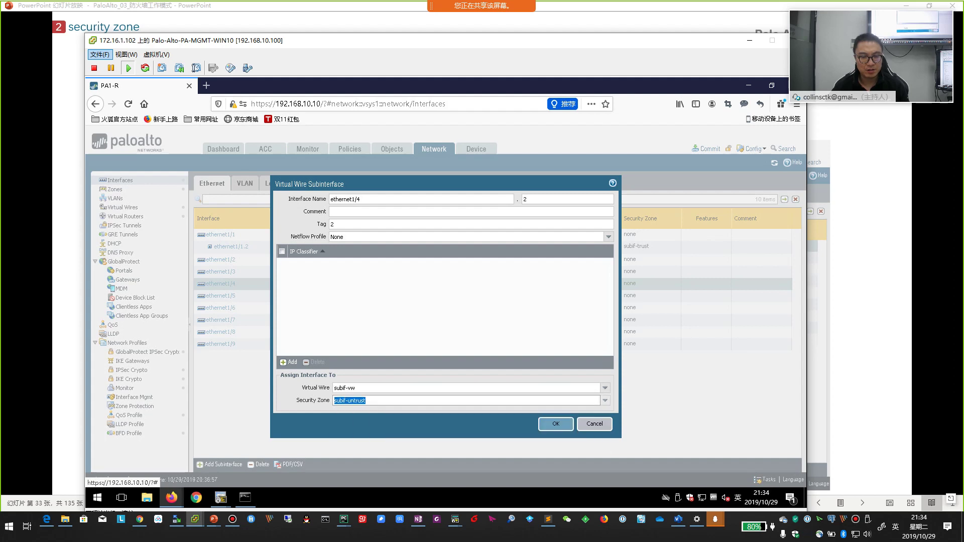
left_click(555, 423)
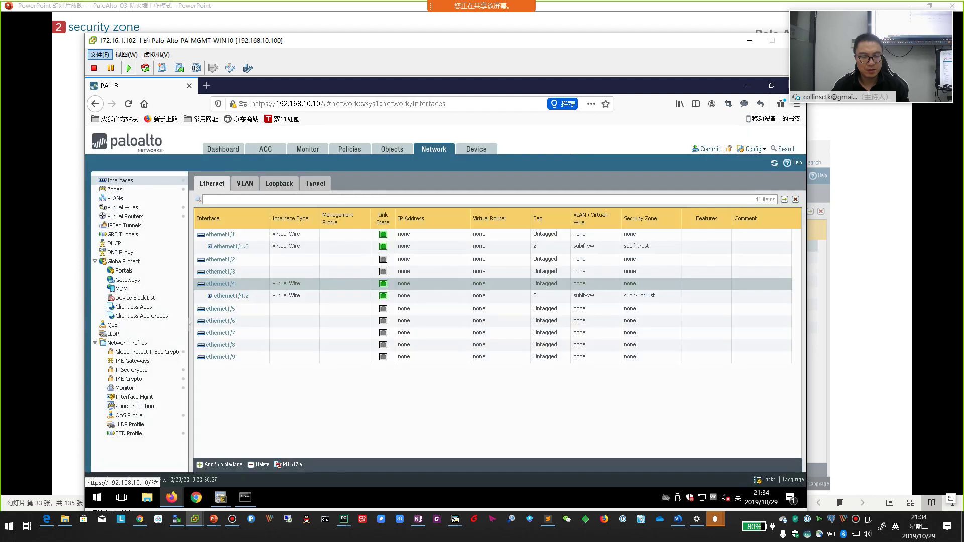
Page to slide 36 '创建Policies' and return to the PAN-OS interfaces list
key("alt+Tab")
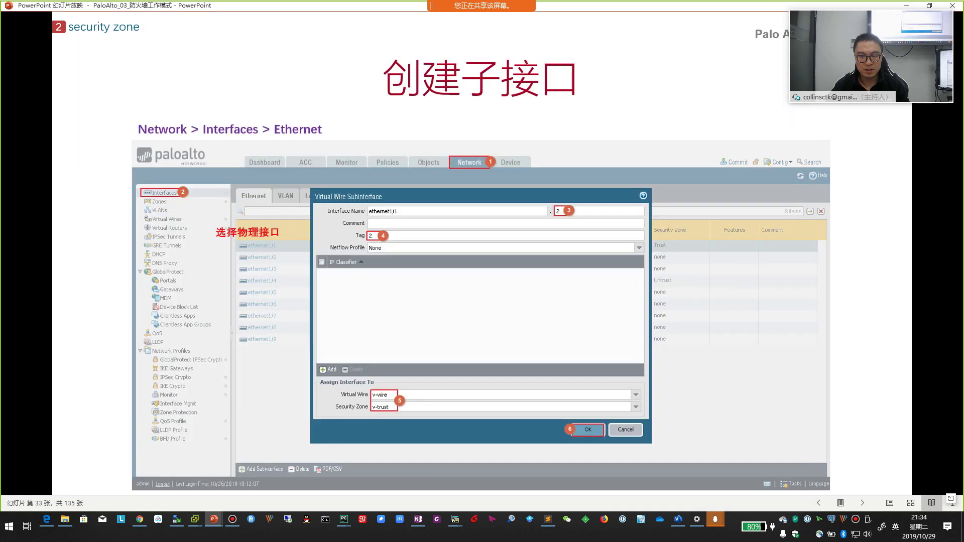
key("Right")
key("Right")
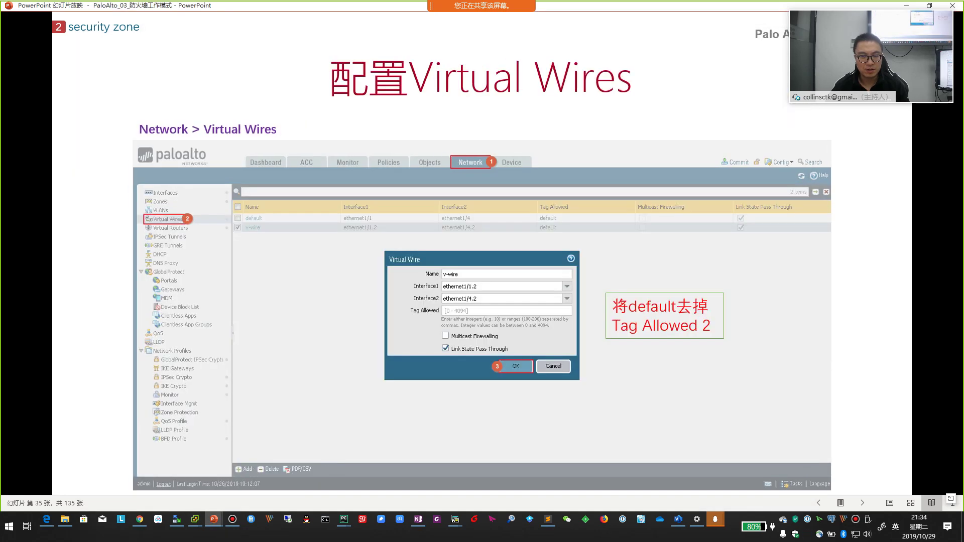
key("Right")
key("Left")
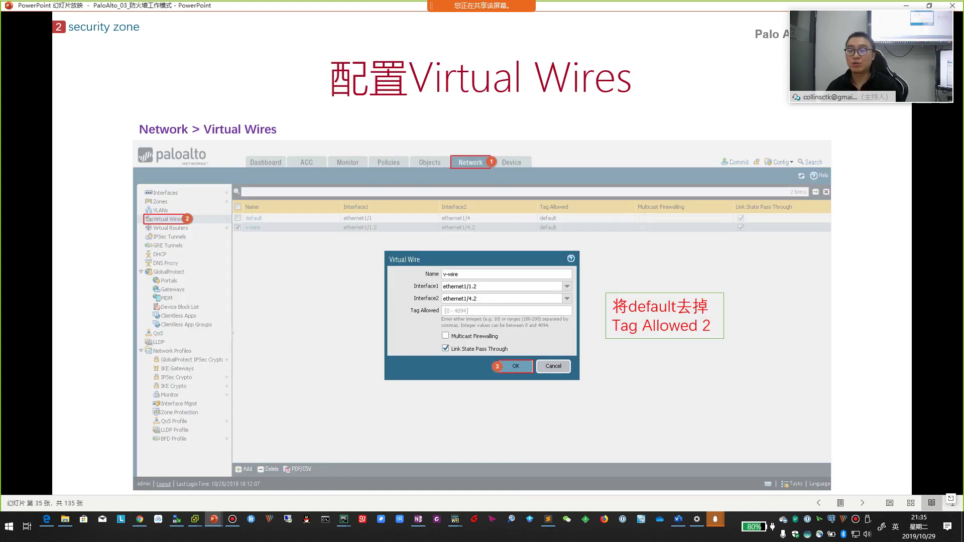
key("Right")
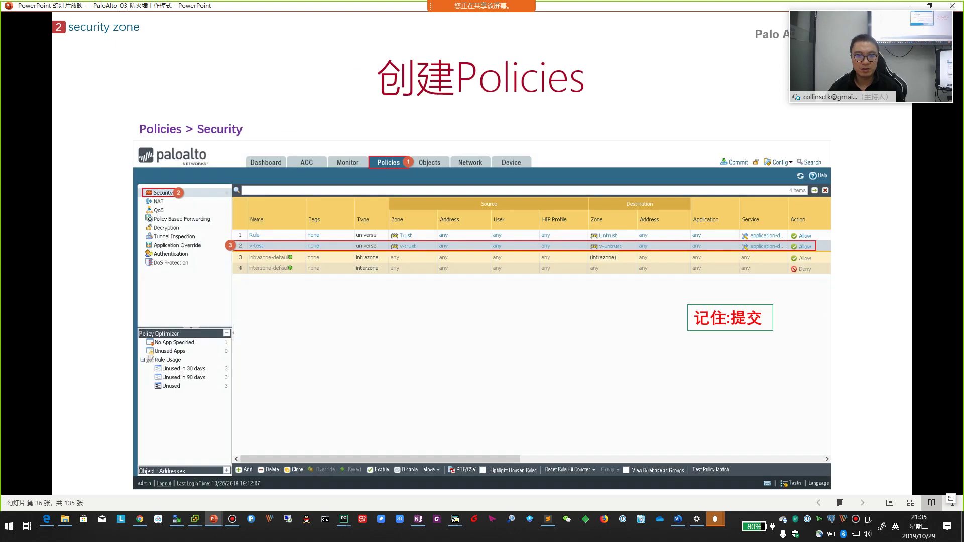
key("alt+Tab")
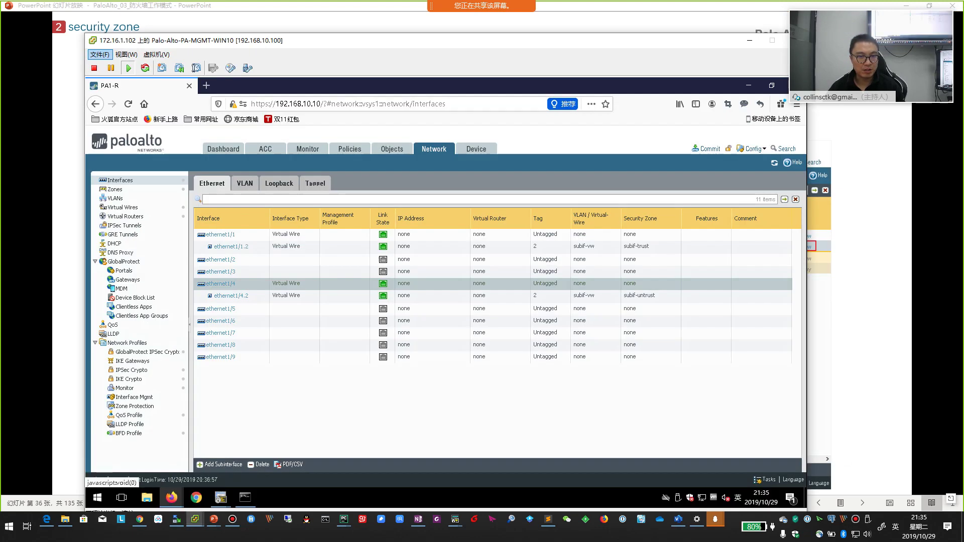
Start a new security rule named subif-vw
left_click(350, 148)
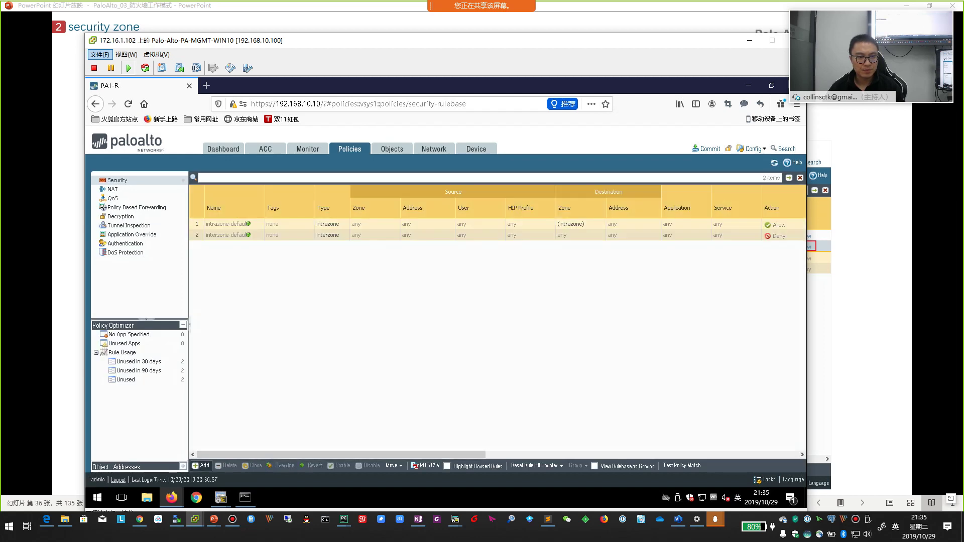
left_click(201, 465)
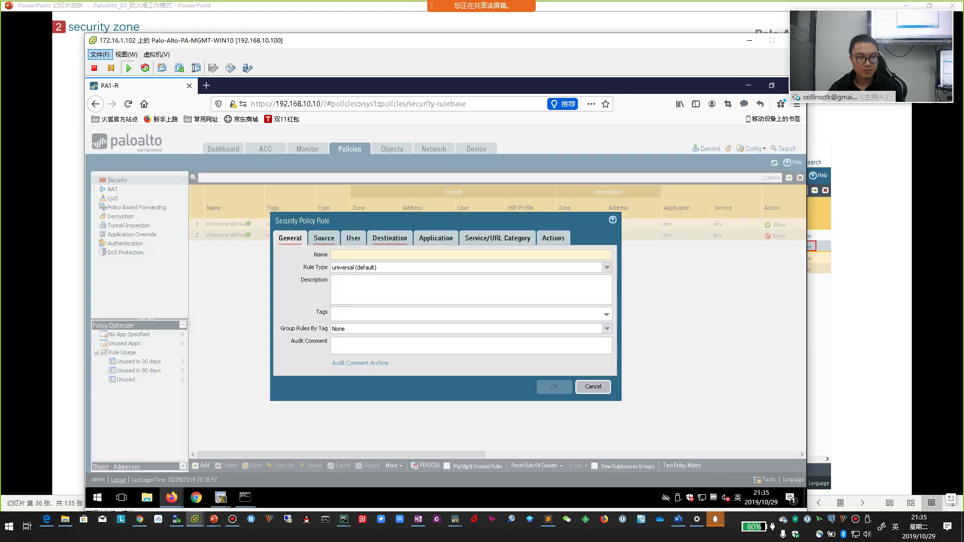
type("subif")
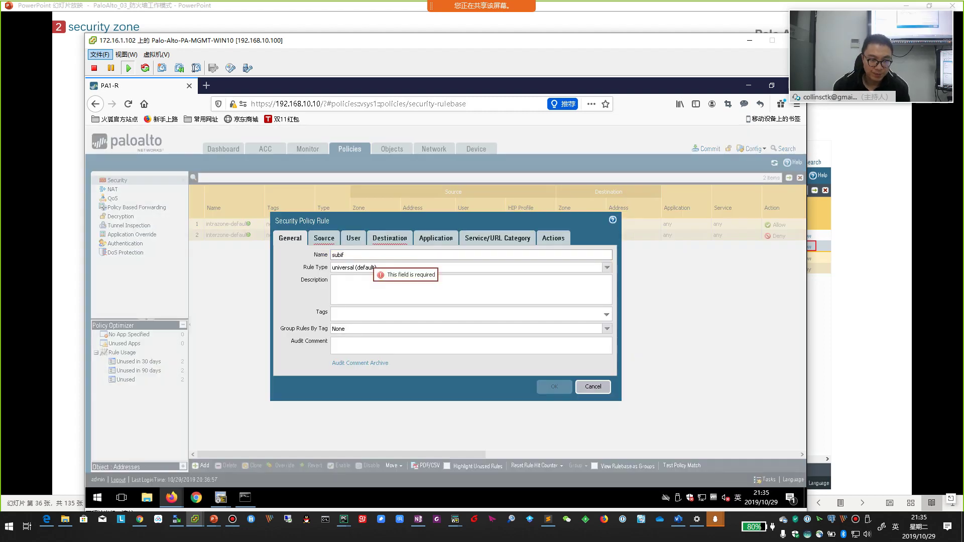
type("-vw")
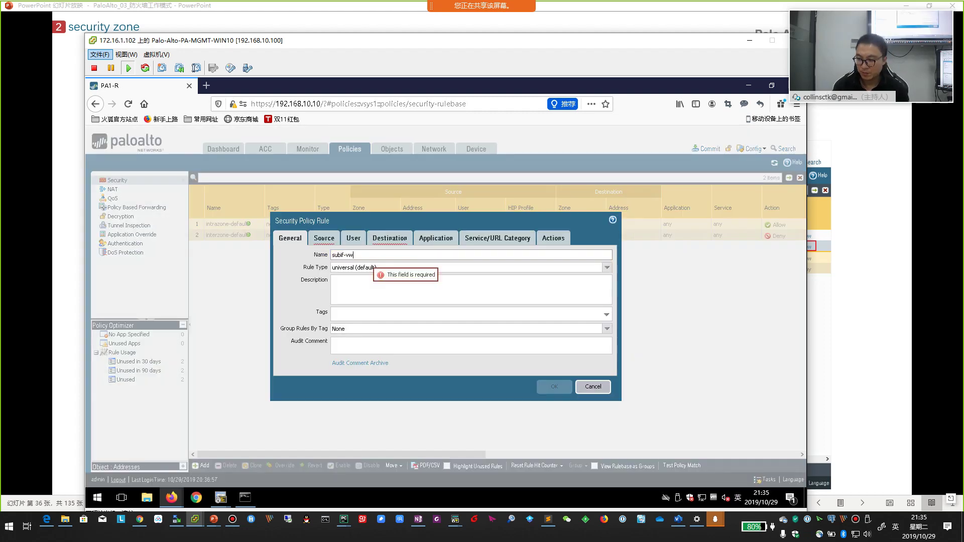
Set source zone subif-trust and destination zone subif-untrust, then save the rule
left_click(324, 238)
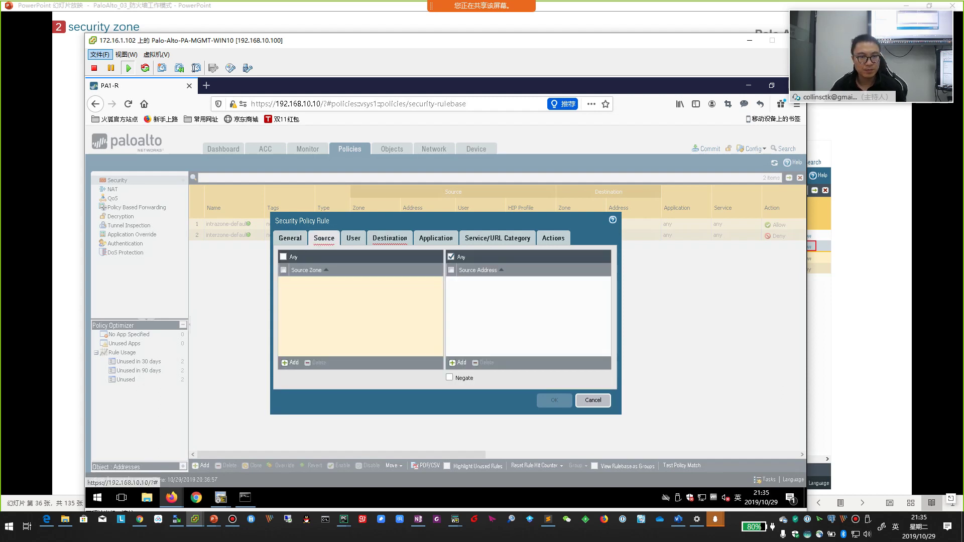
left_click(290, 362)
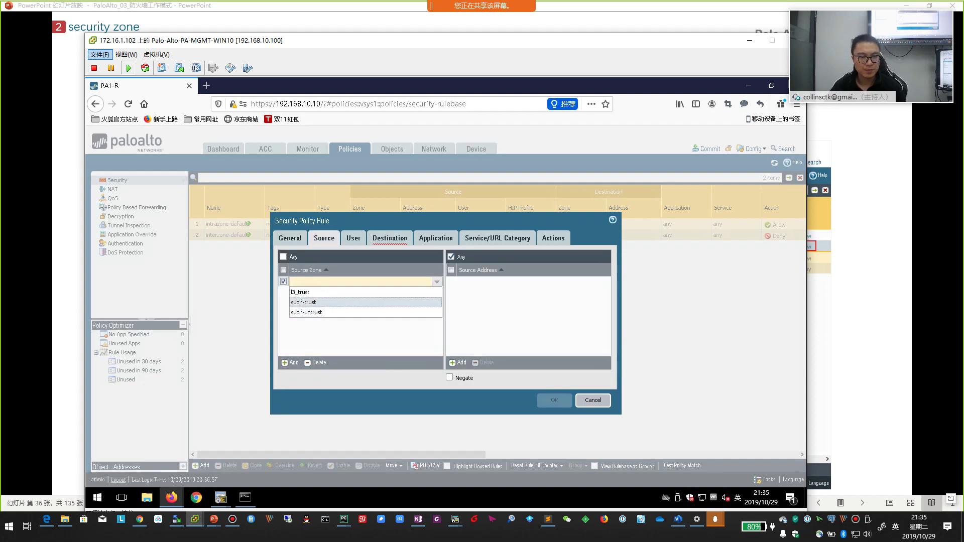
left_click(304, 301)
left_click(390, 238)
left_click(290, 363)
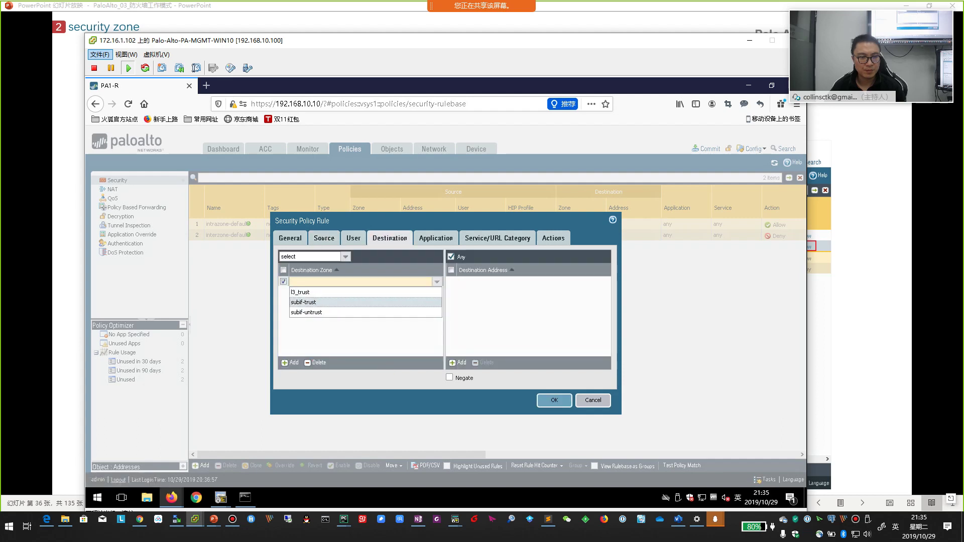
left_click(306, 311)
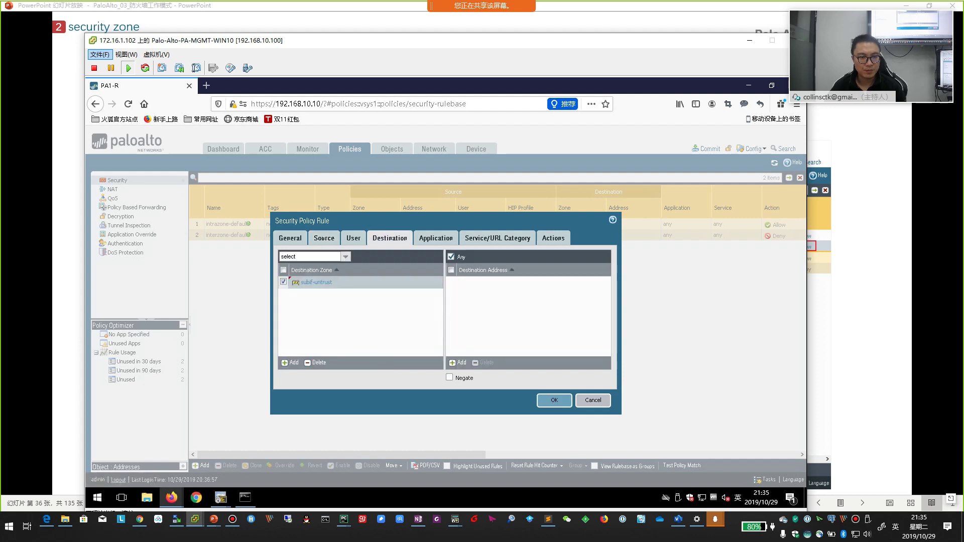
left_click(323, 238)
left_click(389, 238)
key("Return")
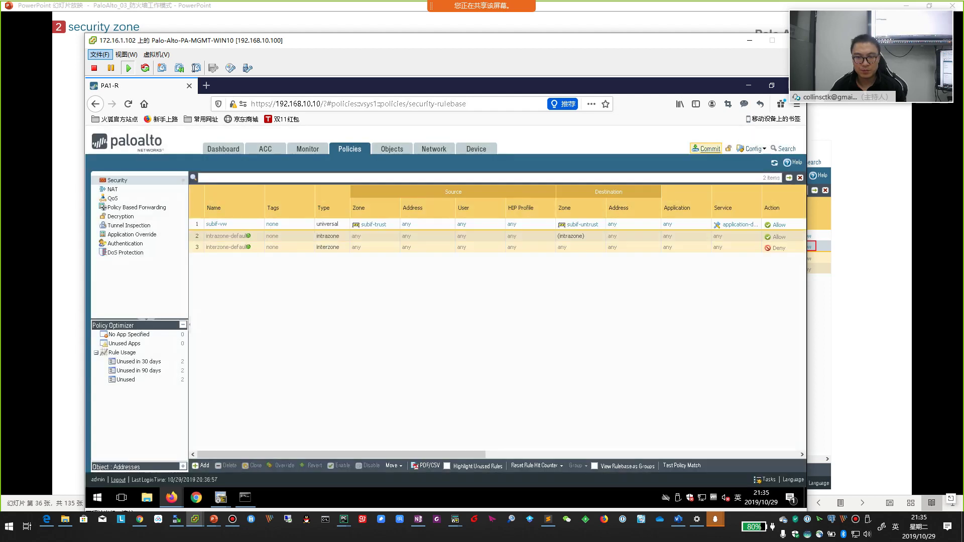
Commit all pending changes and advance the slideshow to the 测试 slide meanwhile
left_click(706, 148)
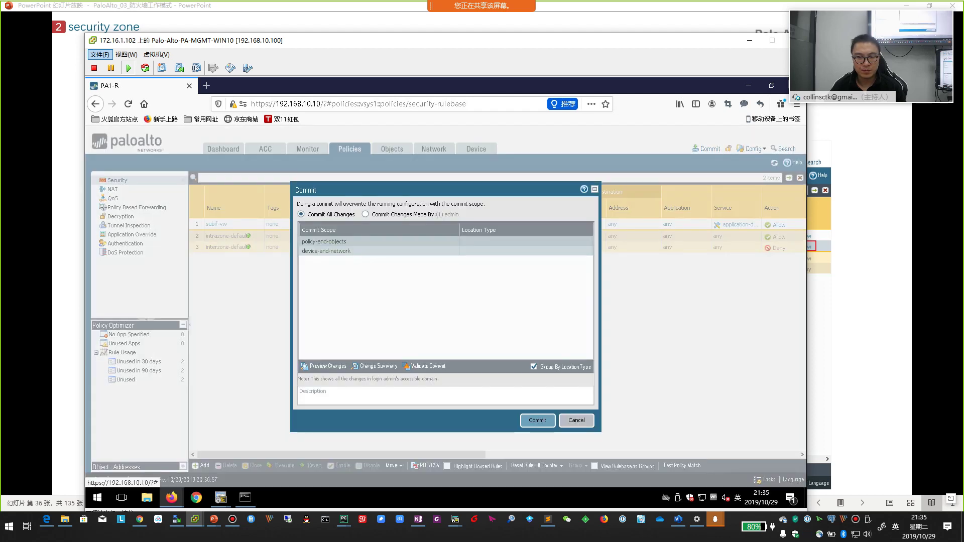
key("Return")
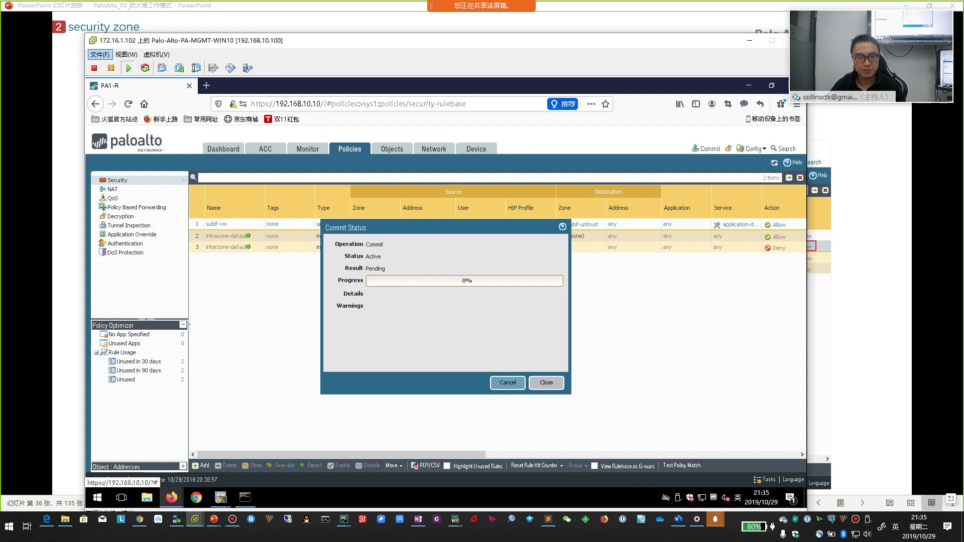
key("alt+Tab")
key("Right")
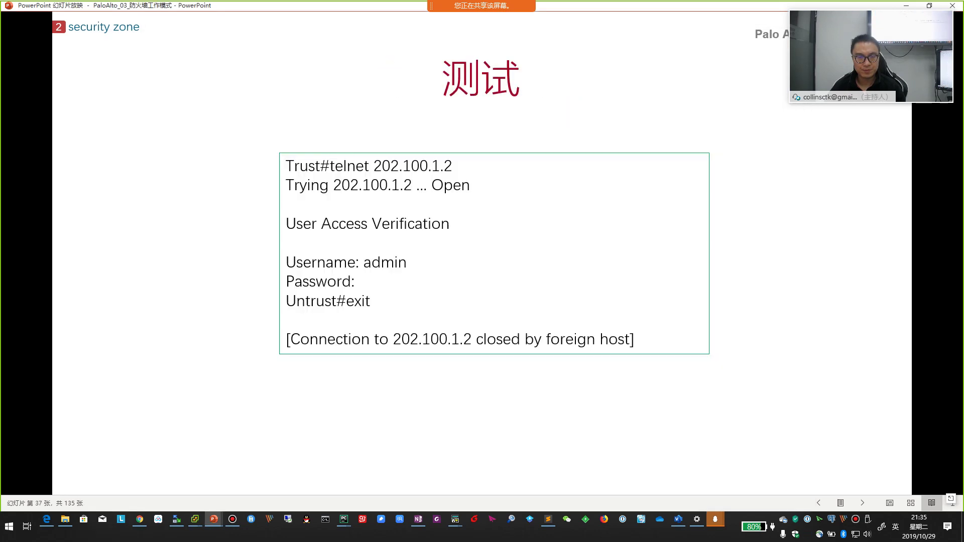
key("alt+Tab")
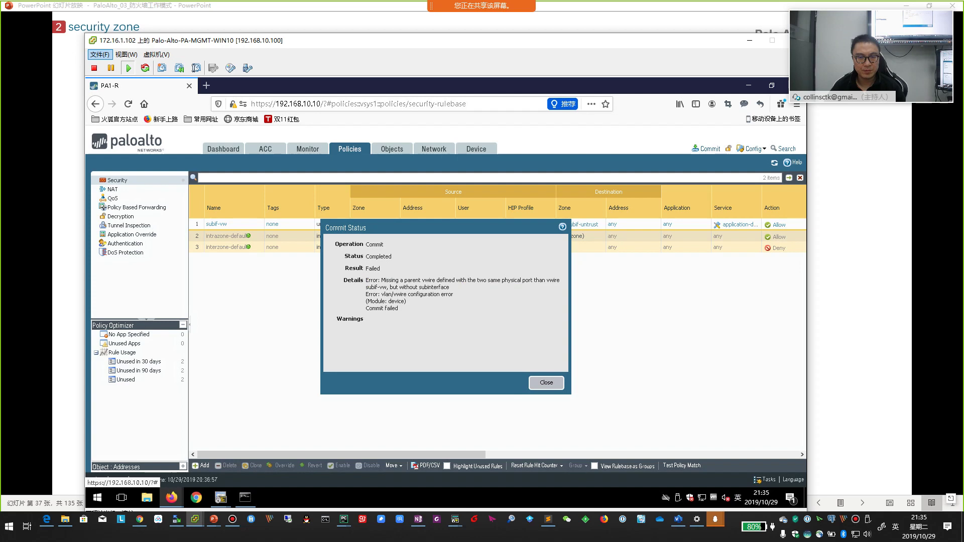
Highlight the missing parent virtual wire error, then close the failed commit report
left_click_drag(393, 280, 447, 288)
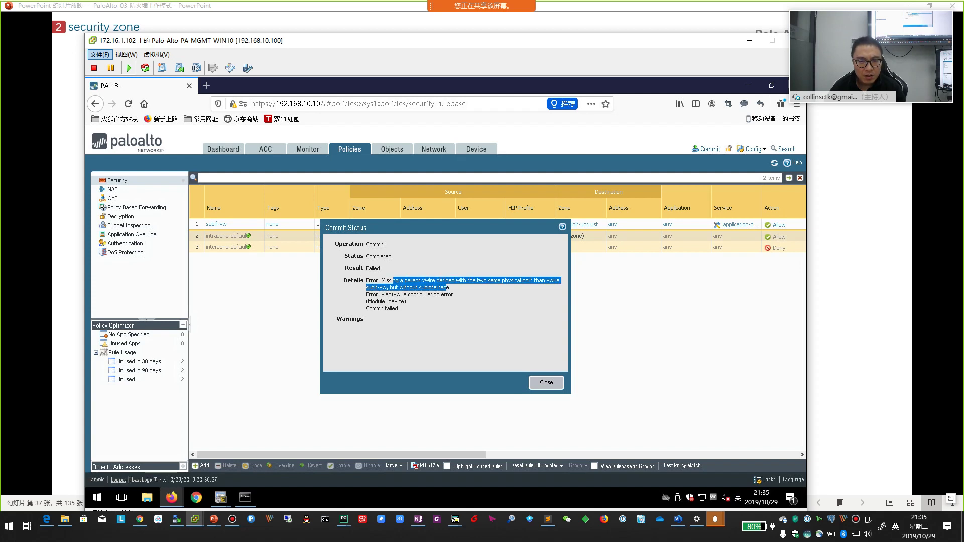
left_click(447, 287)
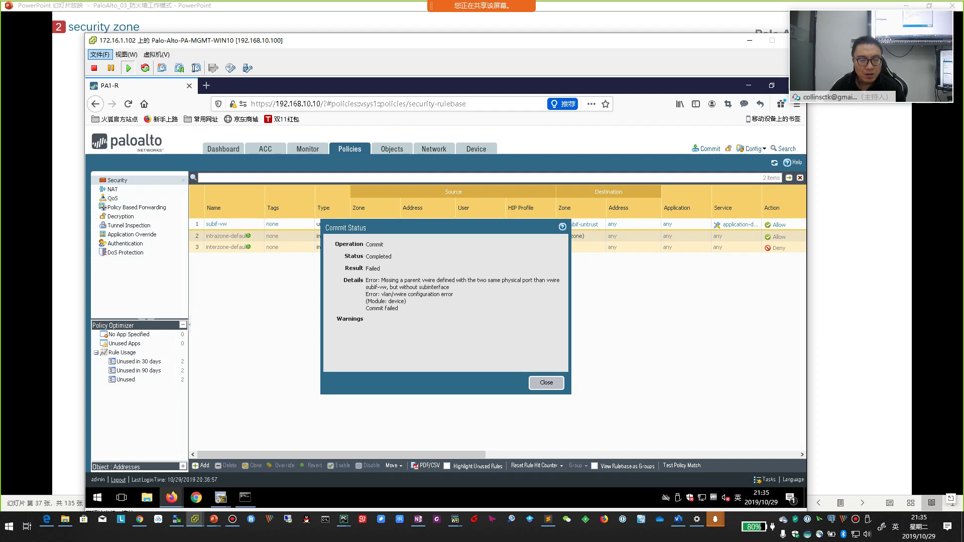
left_click_drag(378, 281, 561, 280)
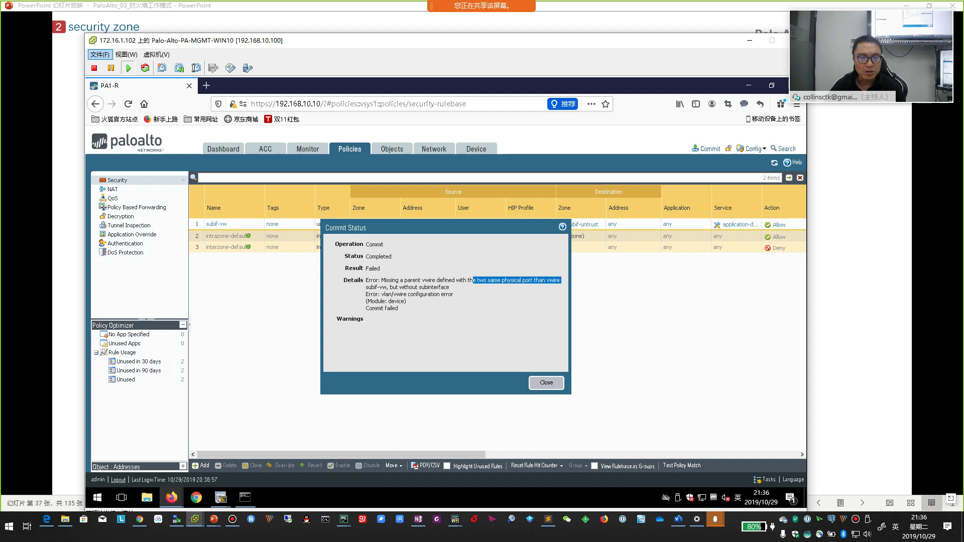
left_click(546, 383)
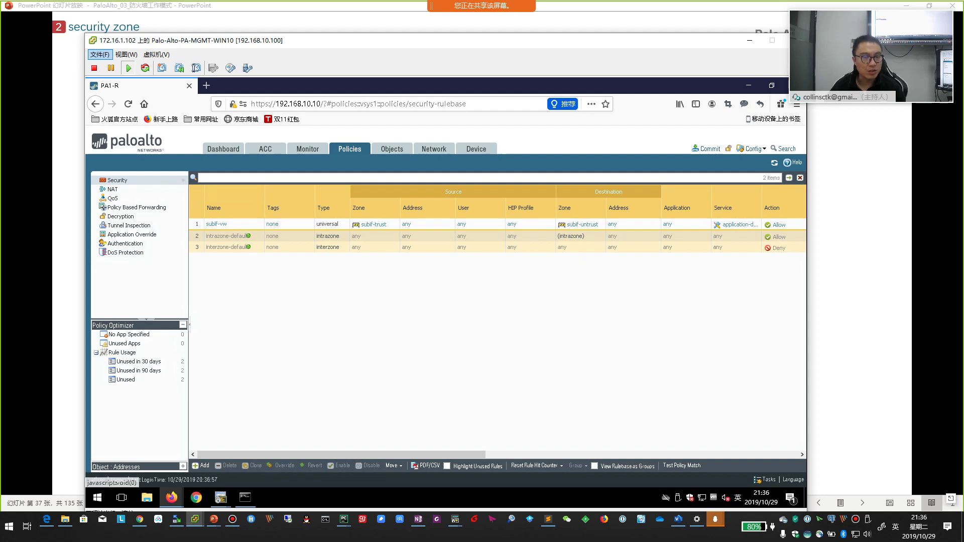
Go to the Network interfaces list and open ethernet1/1's Ethernet Interface settings
left_click(434, 148)
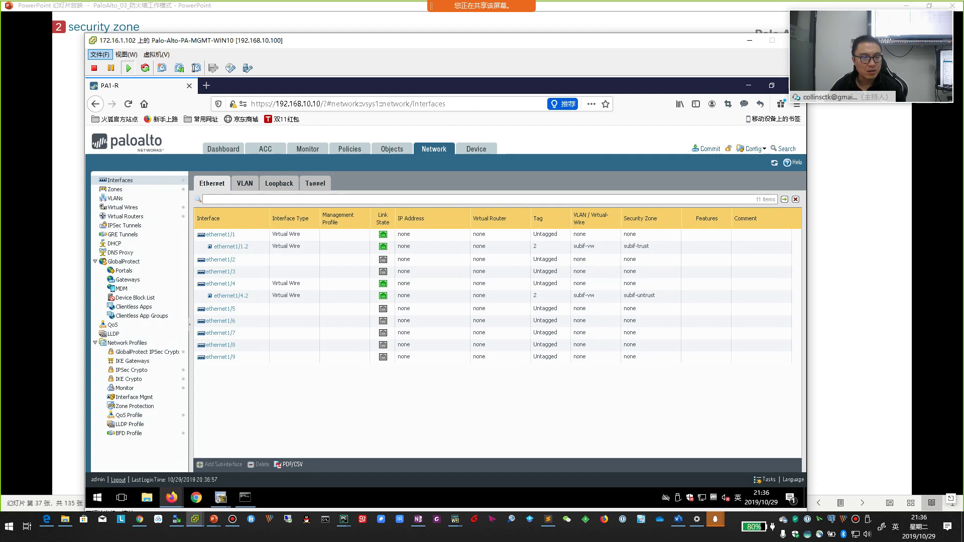
left_click(346, 234)
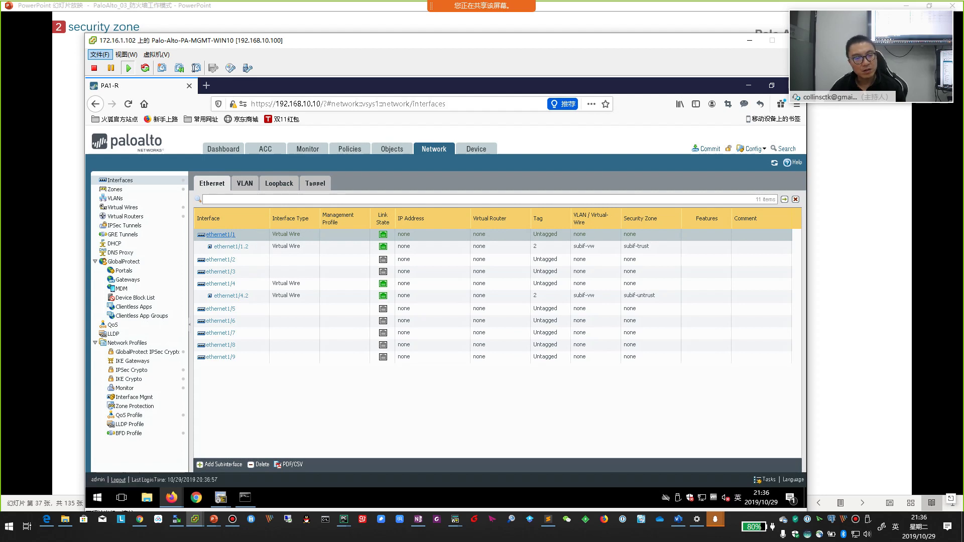
left_click(220, 235)
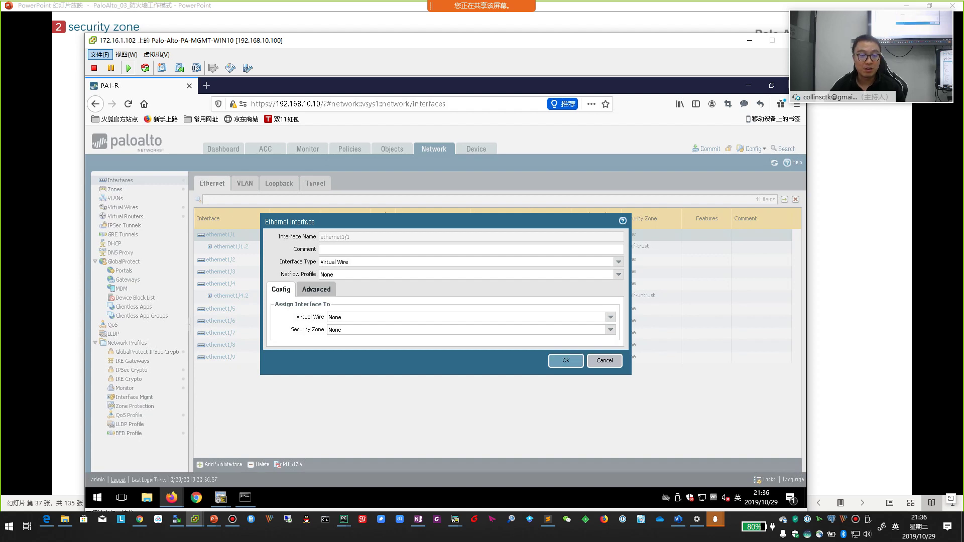
Create virtual wire 'default', assign ethernet1/1 to it, and open ethernet1/4
left_click(610, 317)
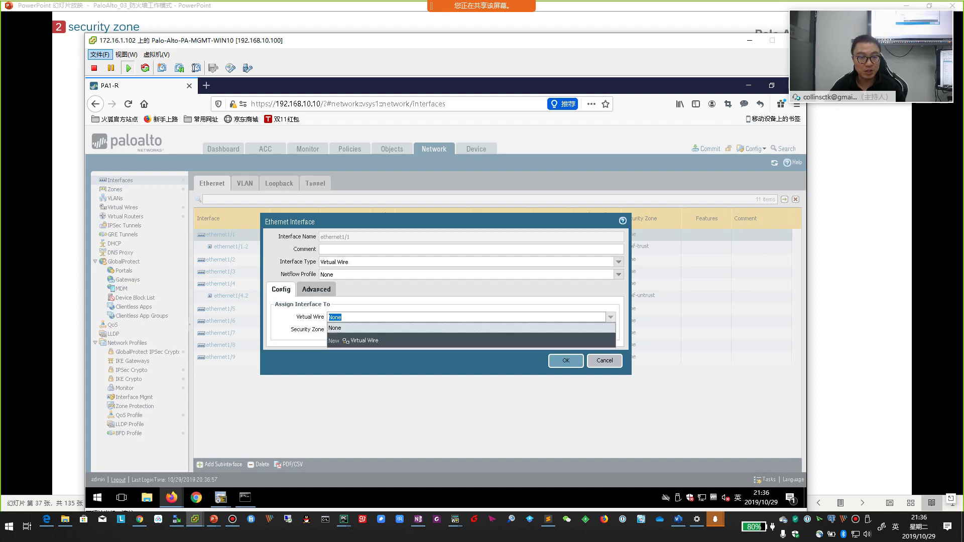
key("Return")
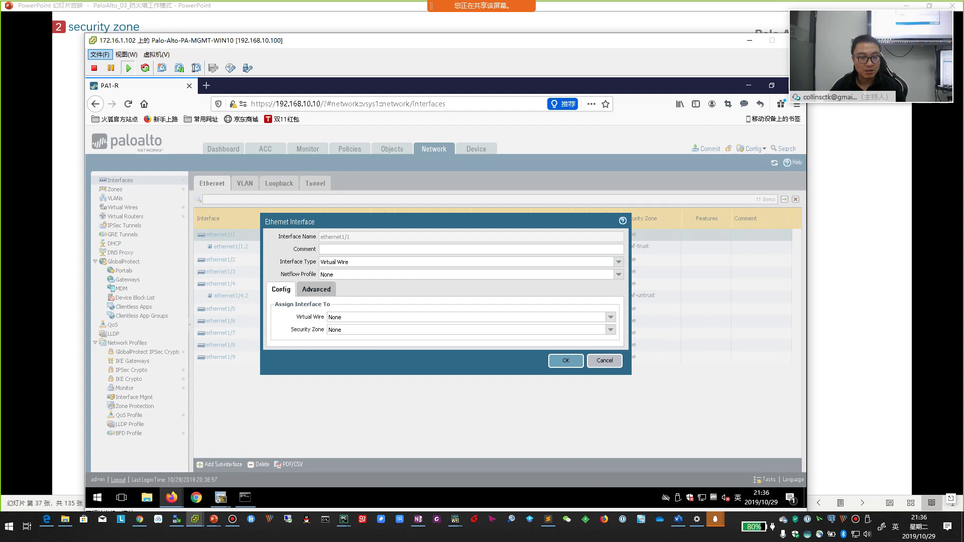
left_click(611, 316)
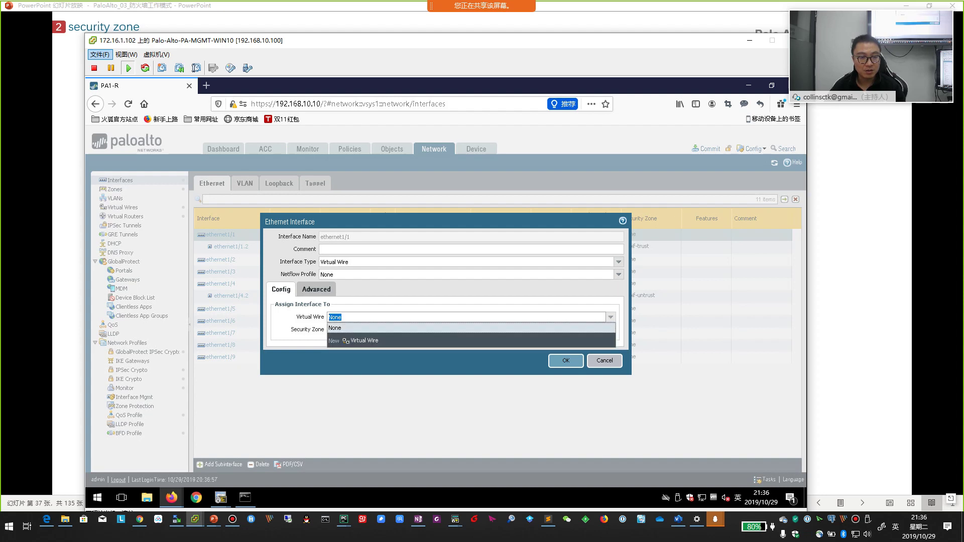
left_click(362, 341)
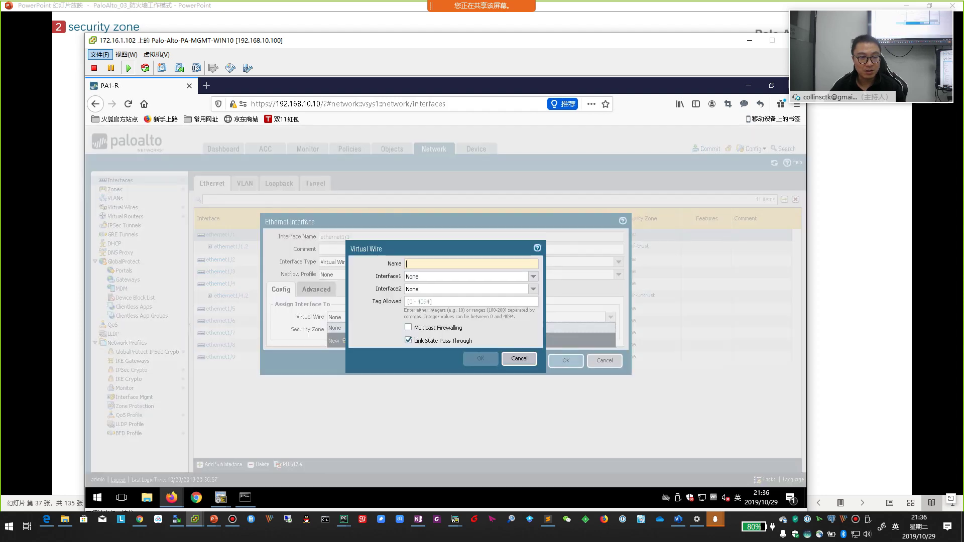
type("default")
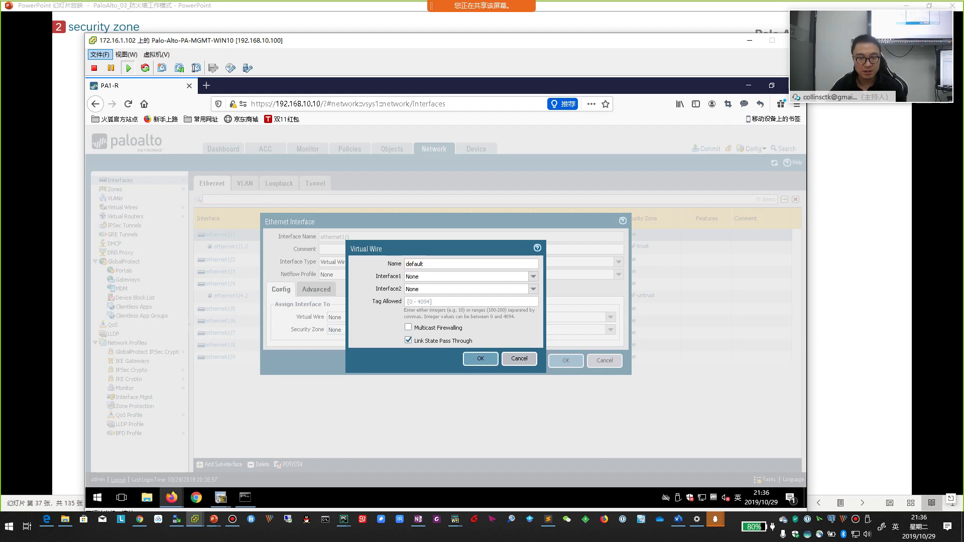
key("Return")
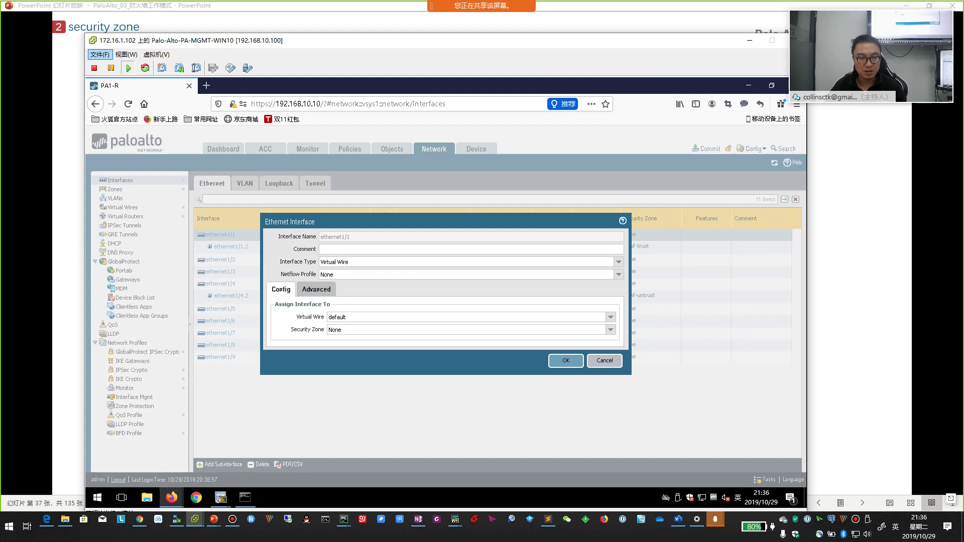
key("Return")
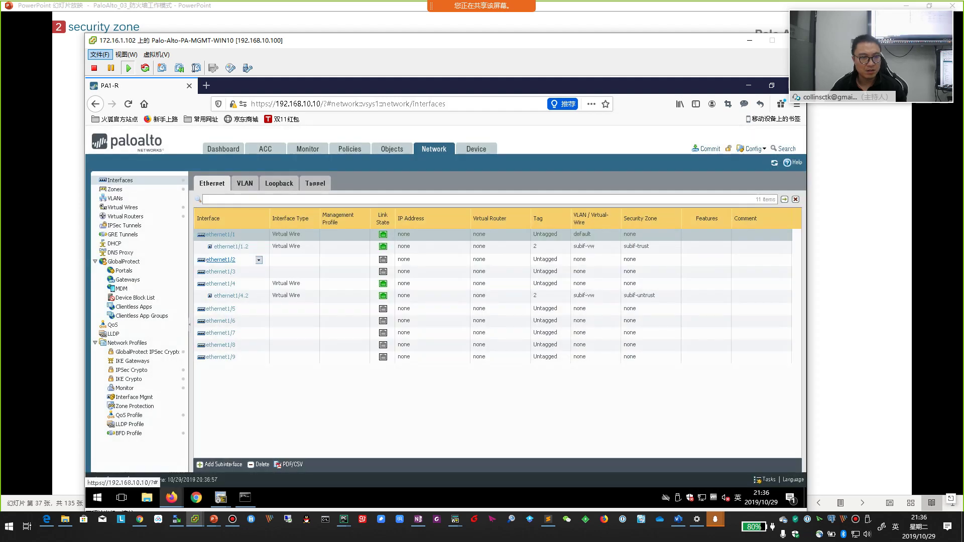
left_click(221, 284)
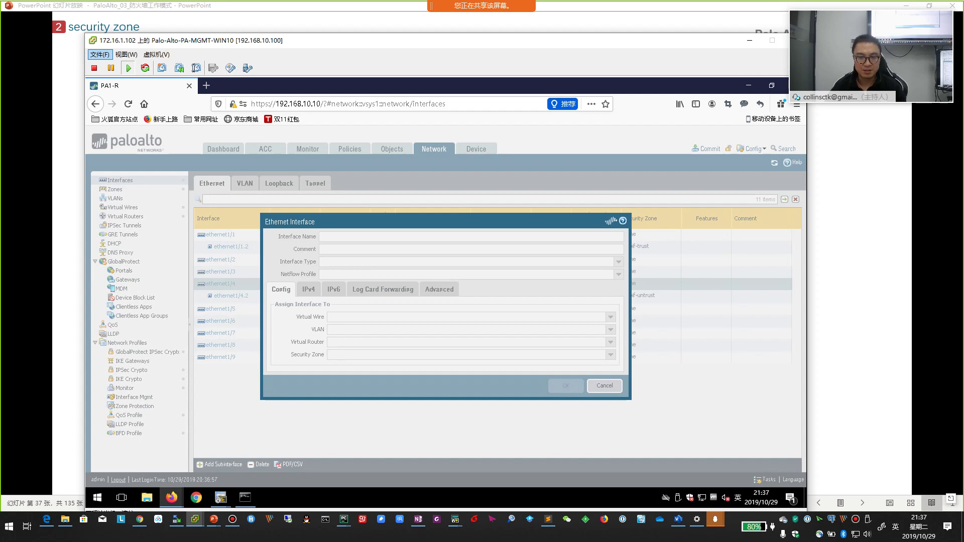
Assign ethernet1/4 to virtual wire default, save it, and bring up Commit
left_click(611, 317)
key("Down")
key("Return")
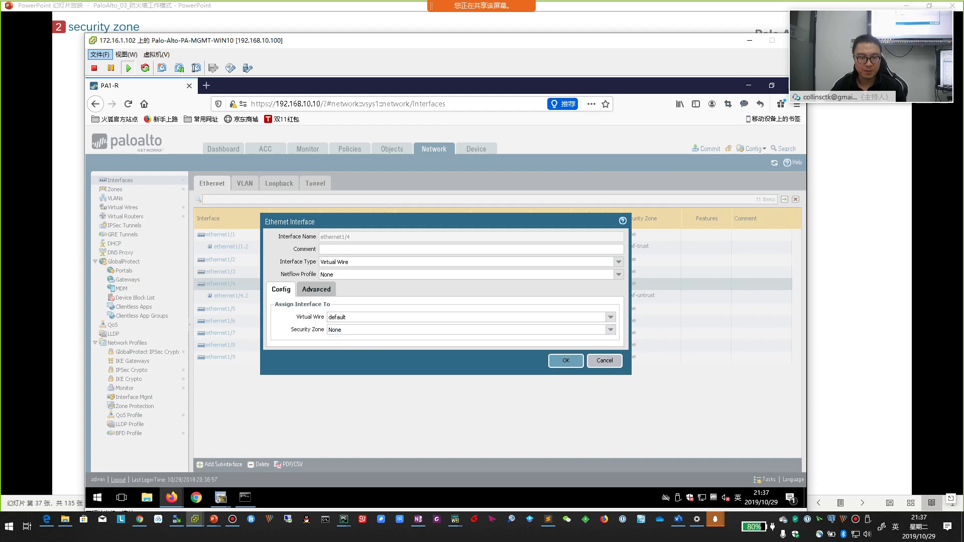
key("Return")
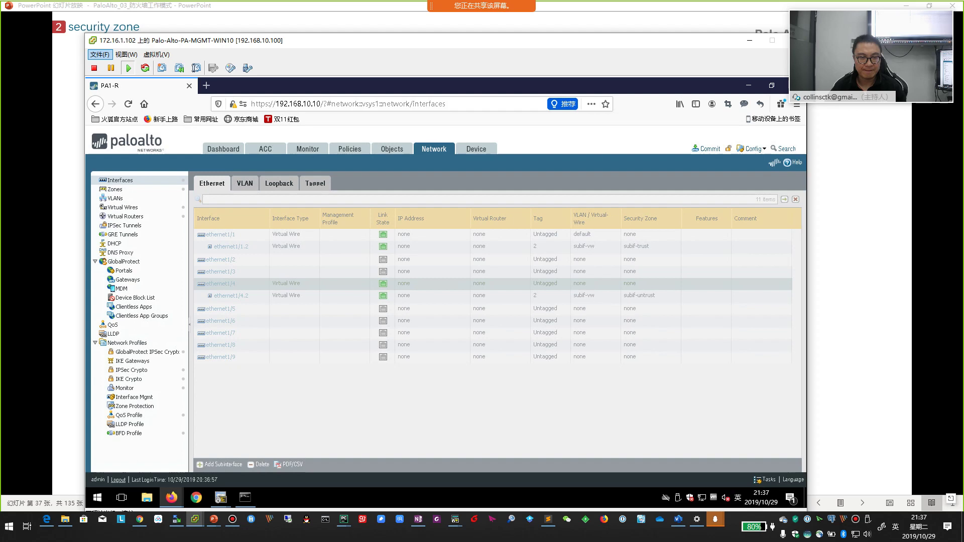
left_click(706, 149)
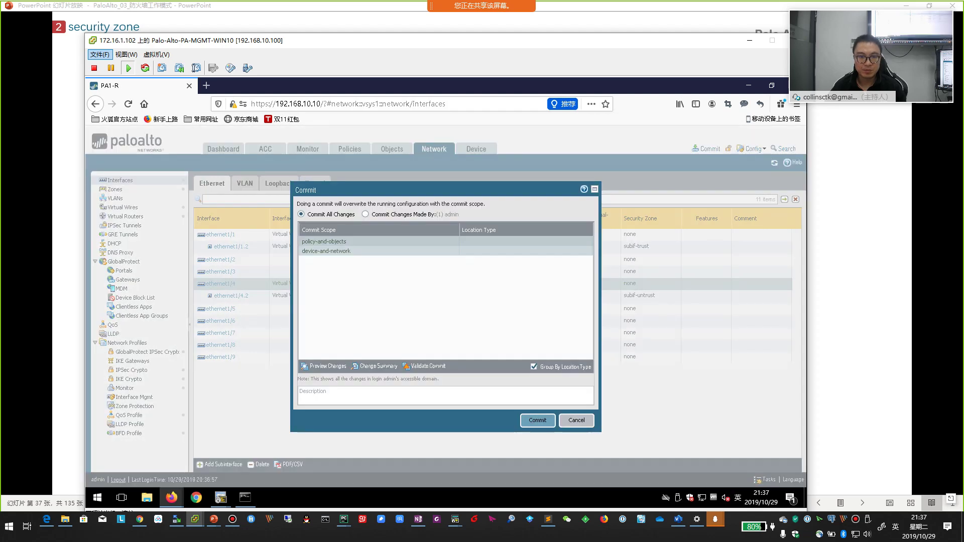
Commit the configuration and close the 'Configuration committed successfully' status
key("Return")
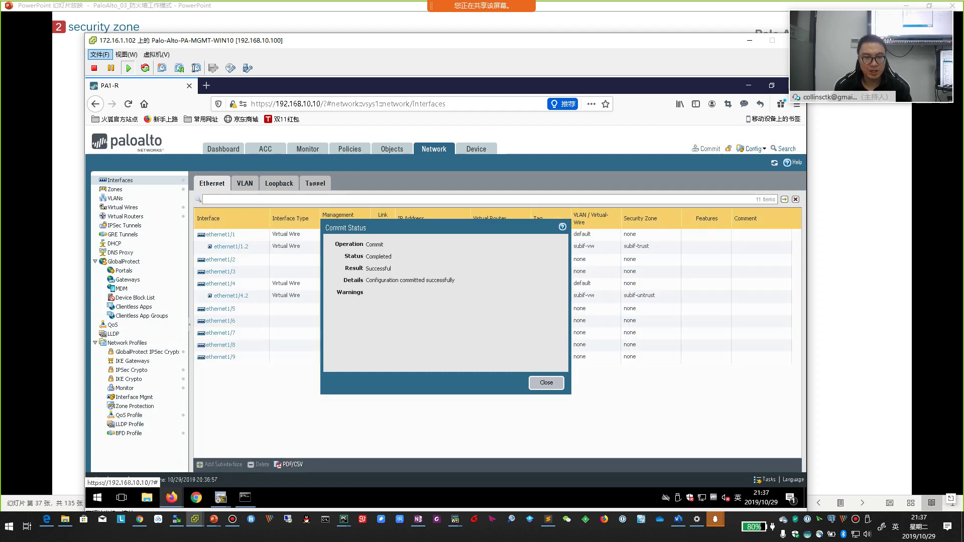
left_click(546, 382)
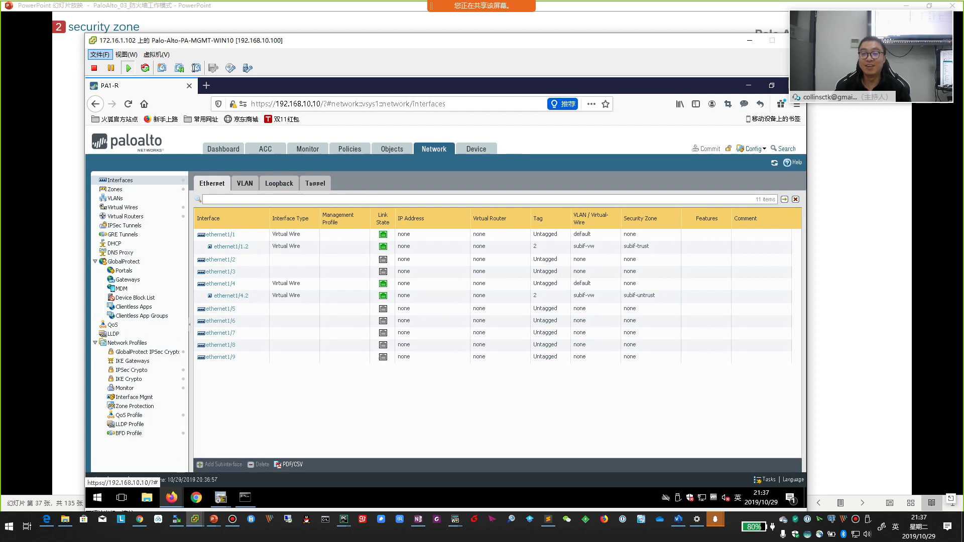
Review the ethernet1/1, ethernet1/1.2 and ethernet1/4.2 rows, then show the Security rulebase
left_click(432, 295)
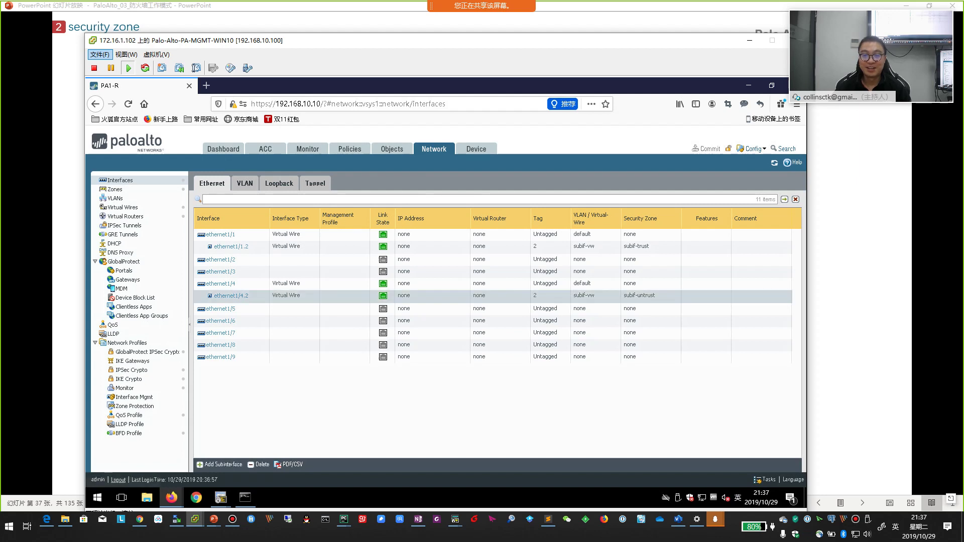
left_click(432, 234)
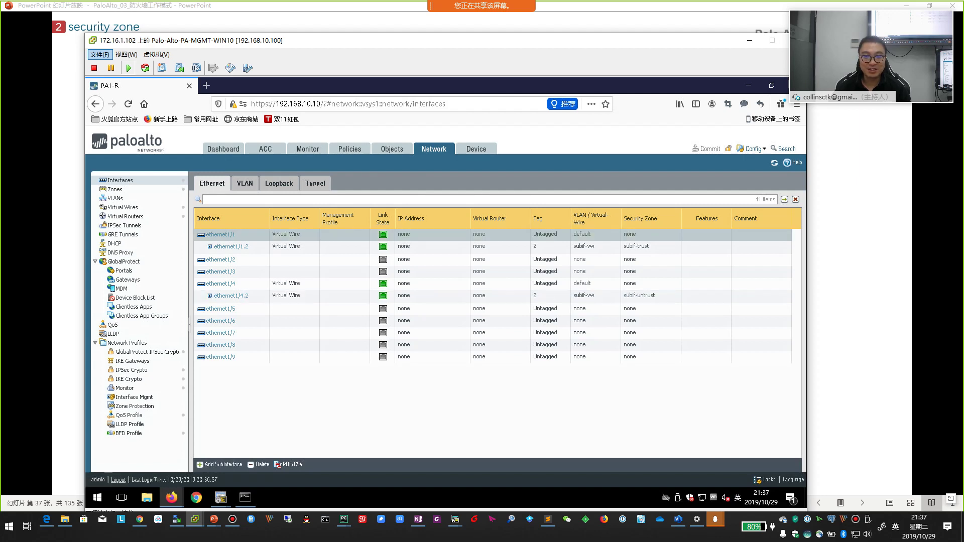
left_click(432, 295)
left_click(432, 234)
left_click(432, 295)
left_click(432, 234)
left_click(432, 295)
left_click(432, 246)
left_click(432, 295)
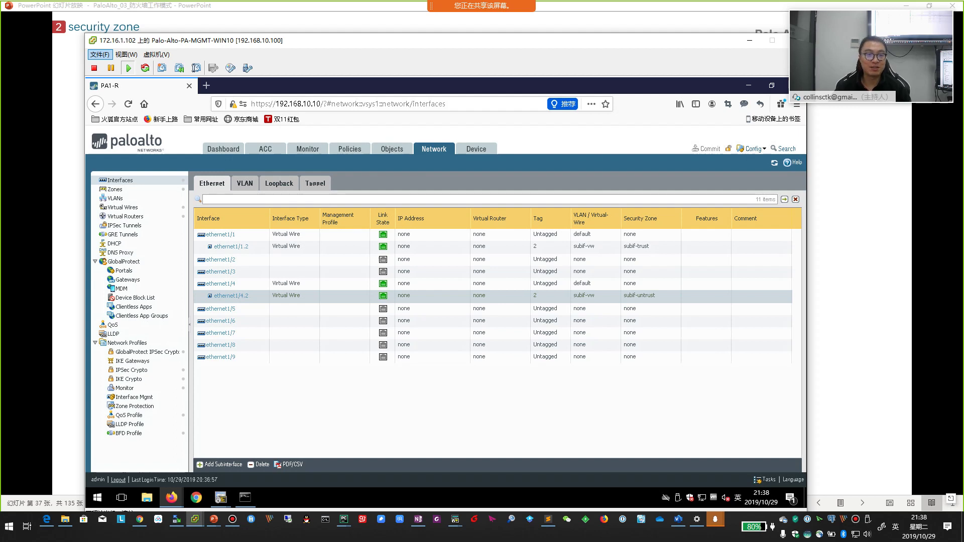
left_click(350, 149)
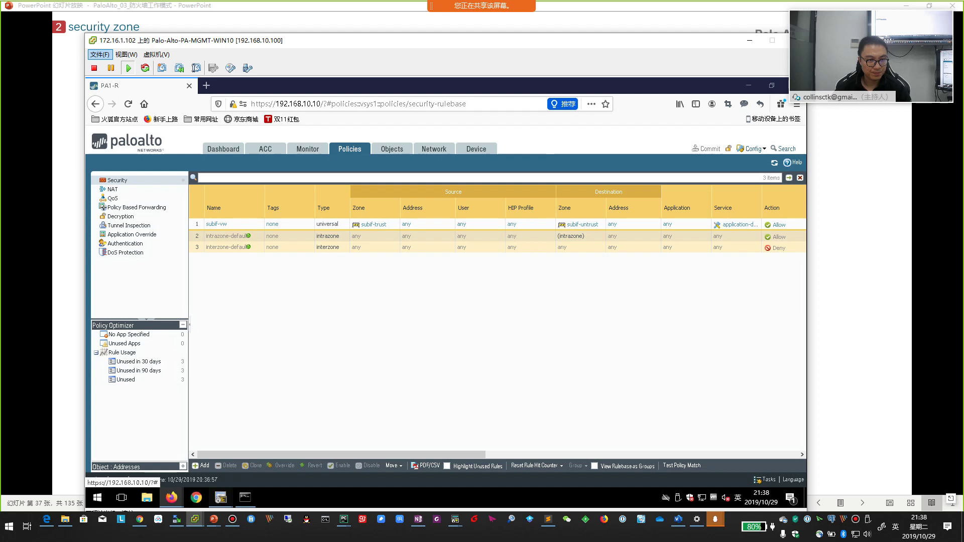
From R1, telnet to 202.100.1.2 and log in
left_click(306, 452)
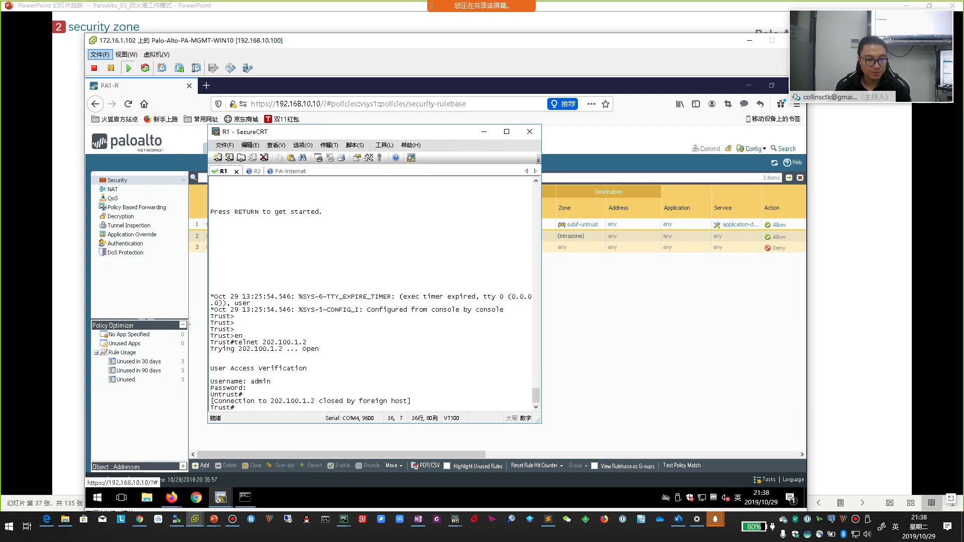
key("Return")
key("Return")
key("Return")
key("Return")
key("Return")
key("Return")
key("Up")
key("Return")
type("admin")
key("Return")
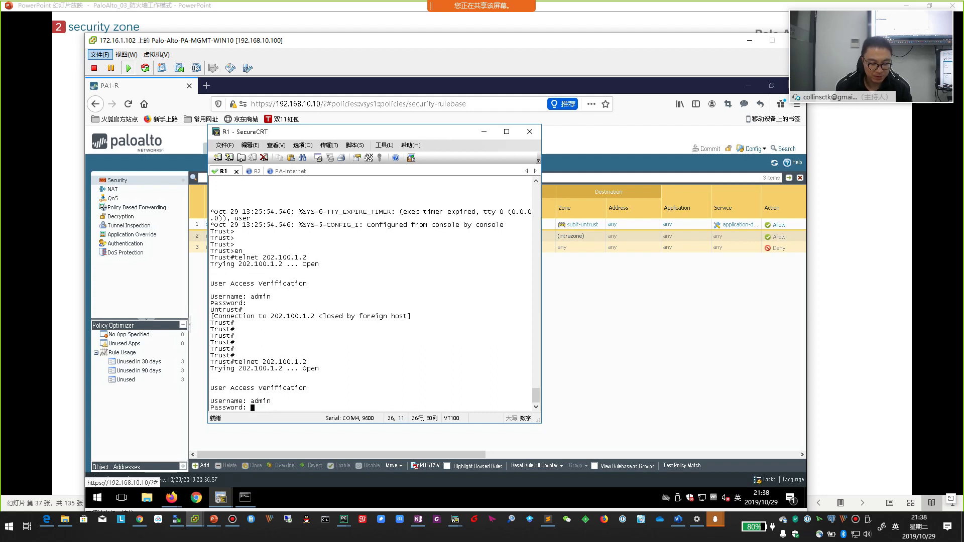
key("Return")
Exit the telnet session and hide SecureCRT
type("exit")
key("Return")
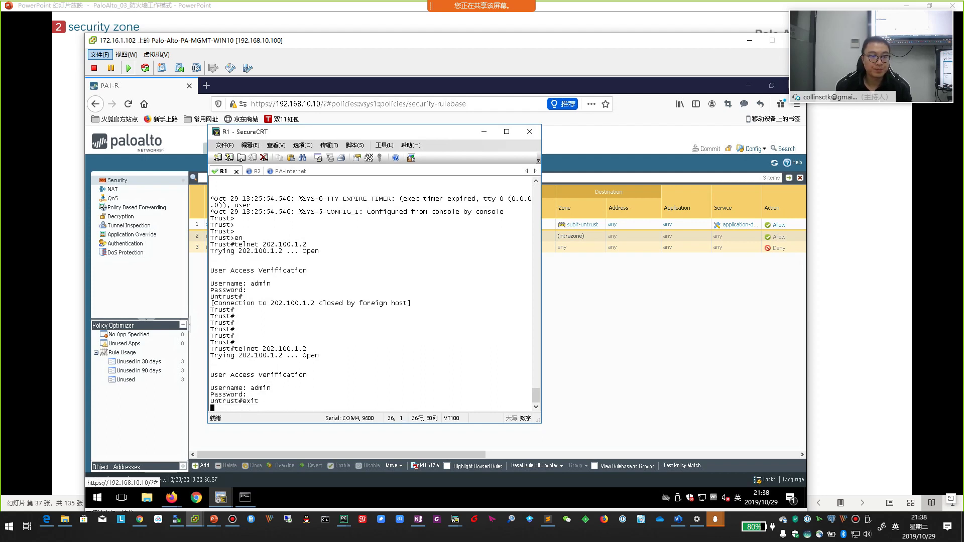
key("alt+Tab")
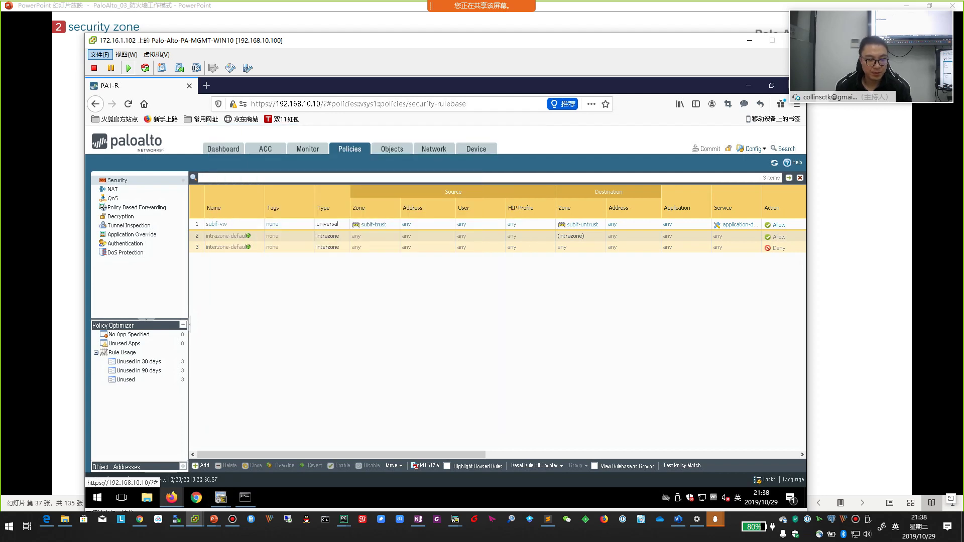
Open the Palo-Alto-PA-PA1 console in vSphere Client and run 'show session all'
mouse_move(195, 520)
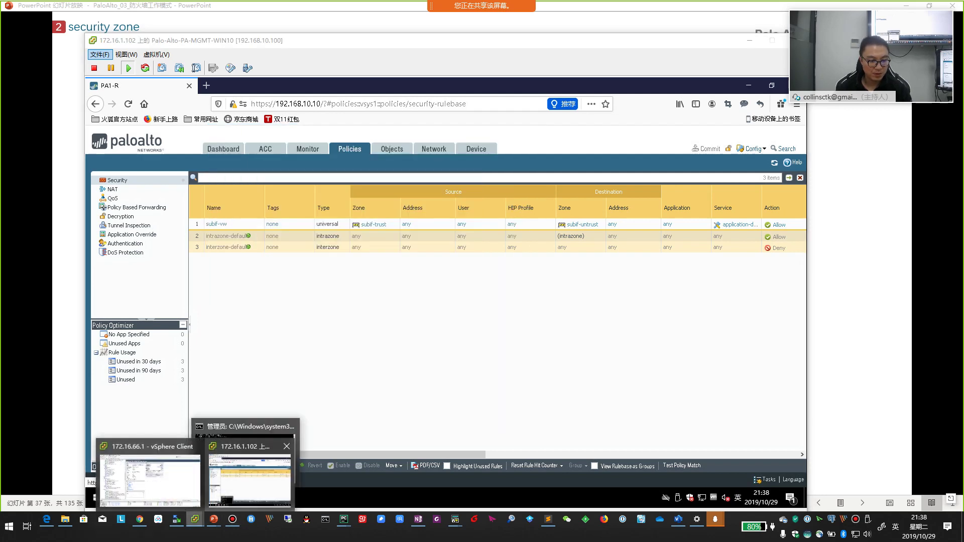
left_click(150, 477)
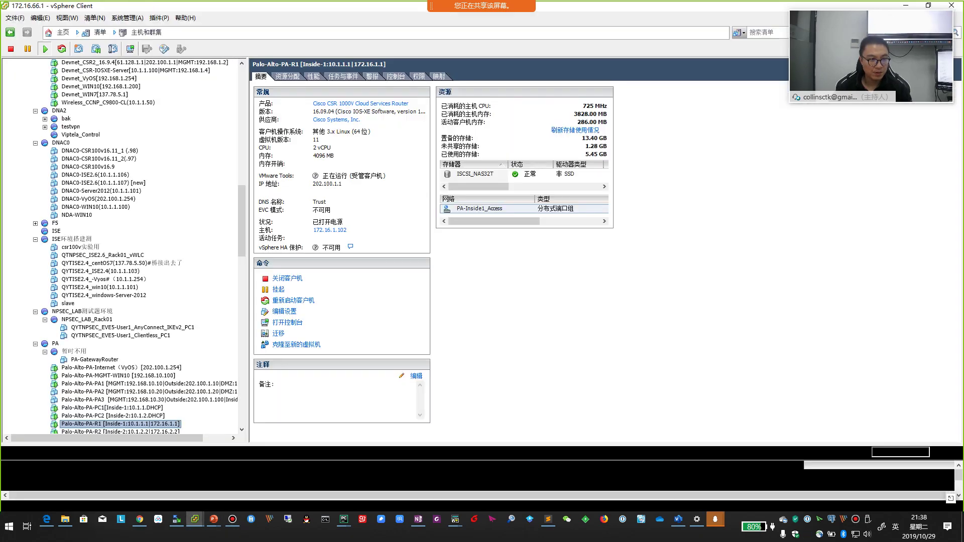
right_click(137, 423)
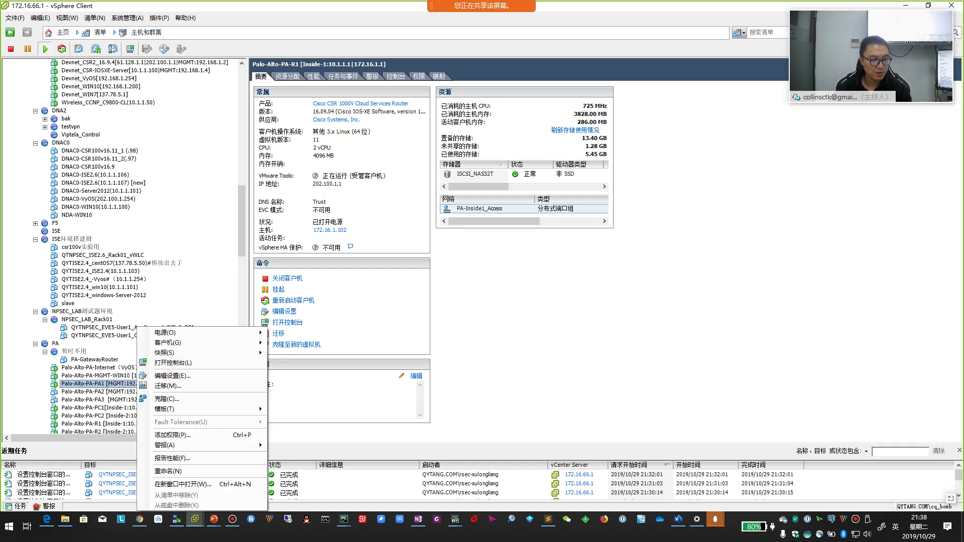
left_click(161, 362)
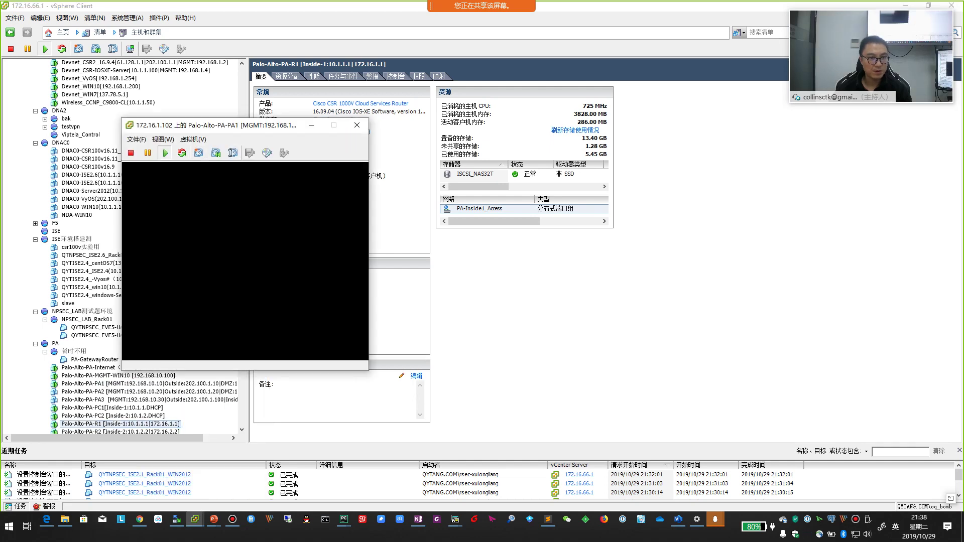
key("Return")
key("Up")
key("Return")
Release the VM console and advance the slideshow to the next slide
key("ctrl+alt")
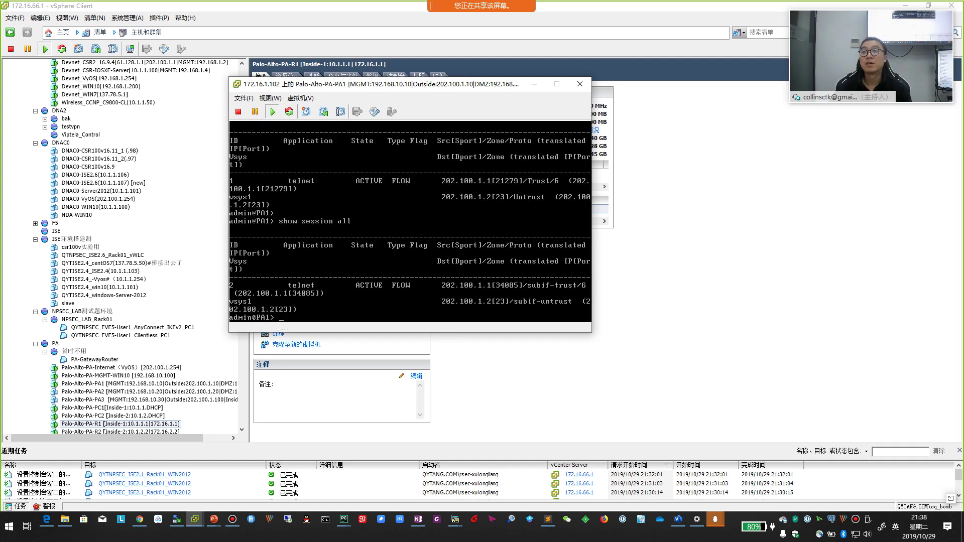
key("alt+Tab")
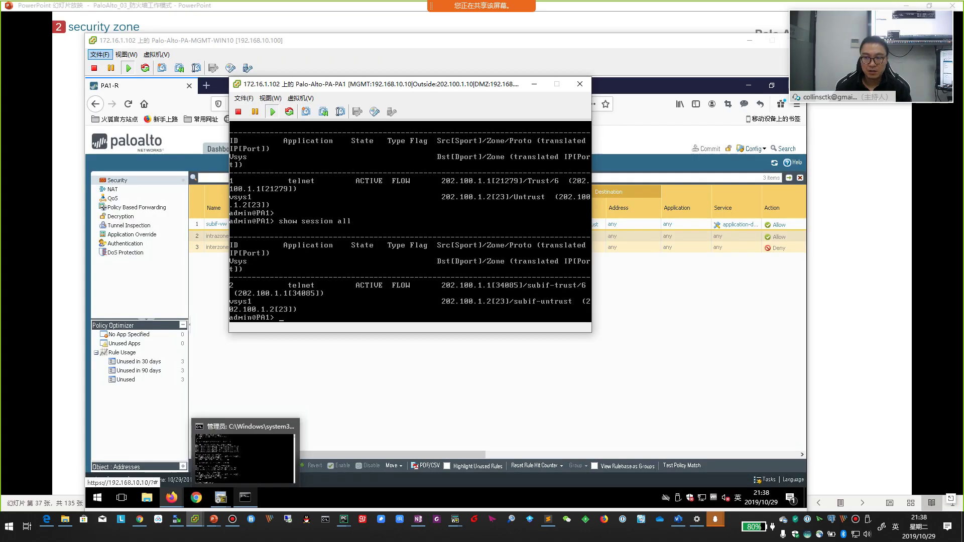
key("alt+Tab")
key("Right")
key("Right")
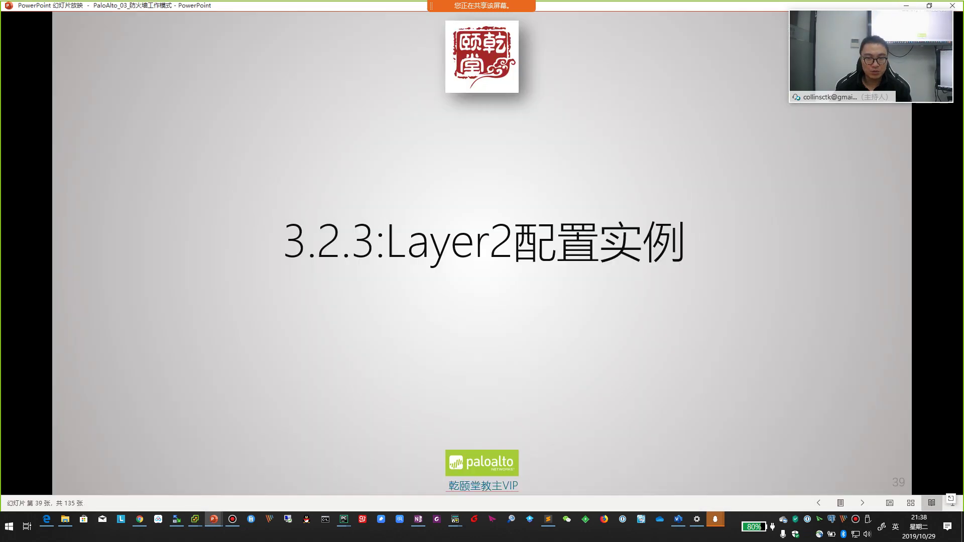
Return the slideshow to slide 38, 防火墙查看会话, then bring up the OneNote PA diagrams
key("Left")
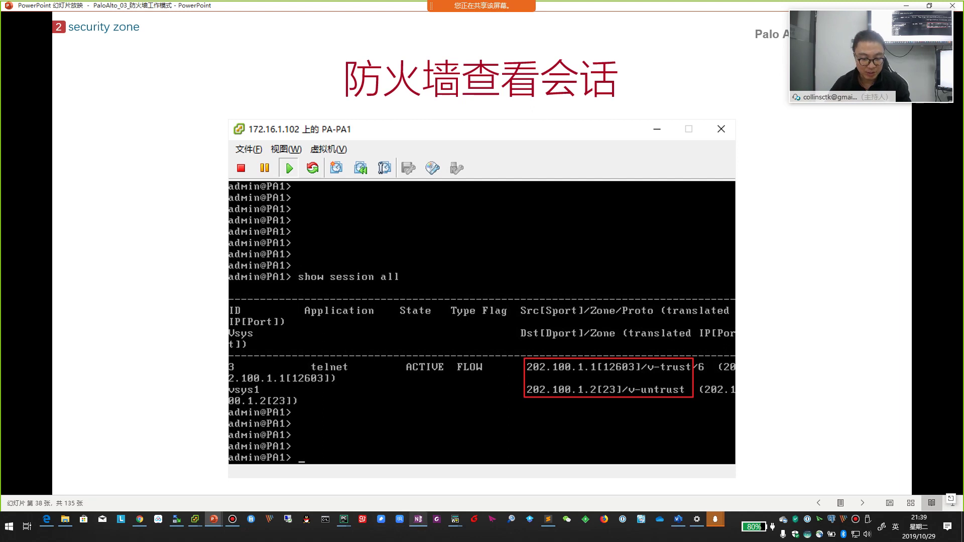
left_click(418, 519)
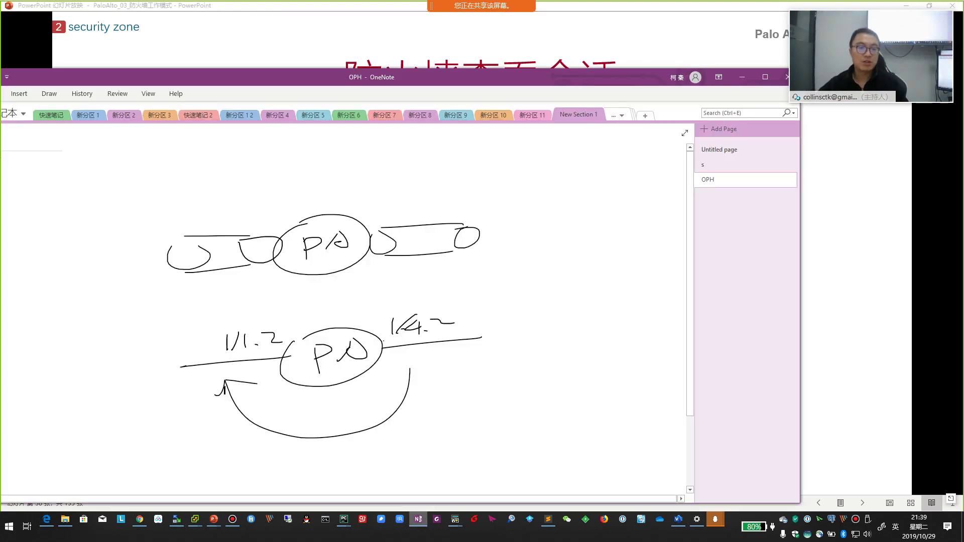
Undo the stray ink stroke and write 21 and 2L labels joined by a bracket
key("ctrl+z")
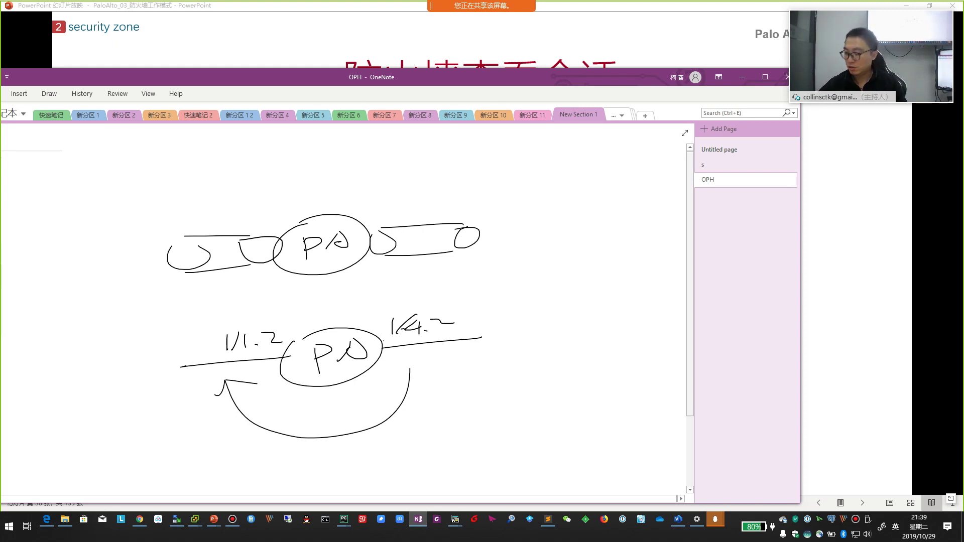
mouse_move(205, 191)
left_mouse_down()
mouse_move(214, 215)
mouse_move(235, 198)
left_mouse_up()
left_click_drag(245, 193, 248, 207)
mouse_move(424, 183)
left_mouse_down()
mouse_move(455, 198)
mouse_move(480, 191)
mouse_move(223, 162)
mouse_move(217, 179)
left_mouse_up()
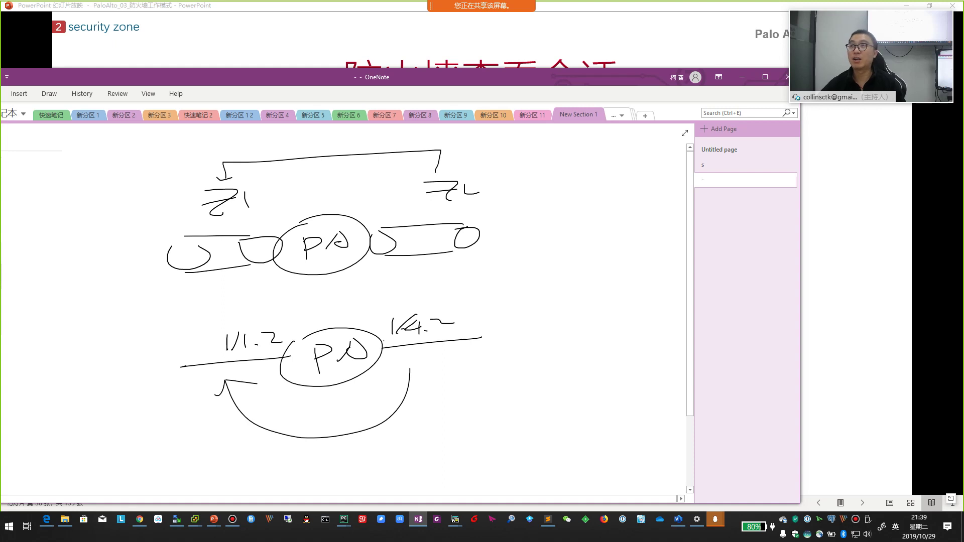
Draw a line under the labels and arcs around the lower PA, then advance to slide 39
left_click_drag(193, 221, 507, 198)
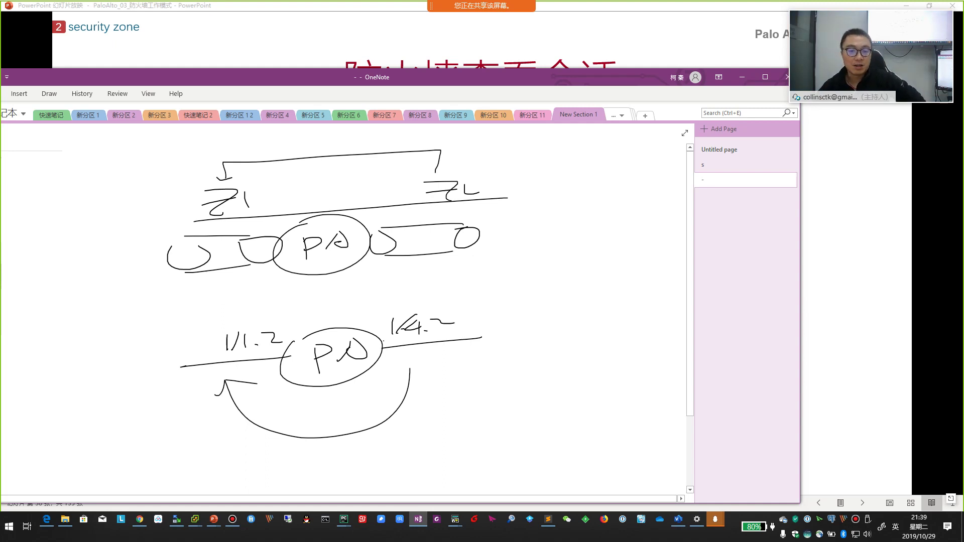
mouse_move(449, 304)
left_mouse_down()
mouse_move(226, 306)
mouse_move(243, 323)
left_mouse_up()
mouse_move(462, 370)
left_mouse_down()
mouse_move(459, 399)
mouse_move(223, 455)
mouse_move(141, 424)
mouse_move(173, 403)
left_mouse_up()
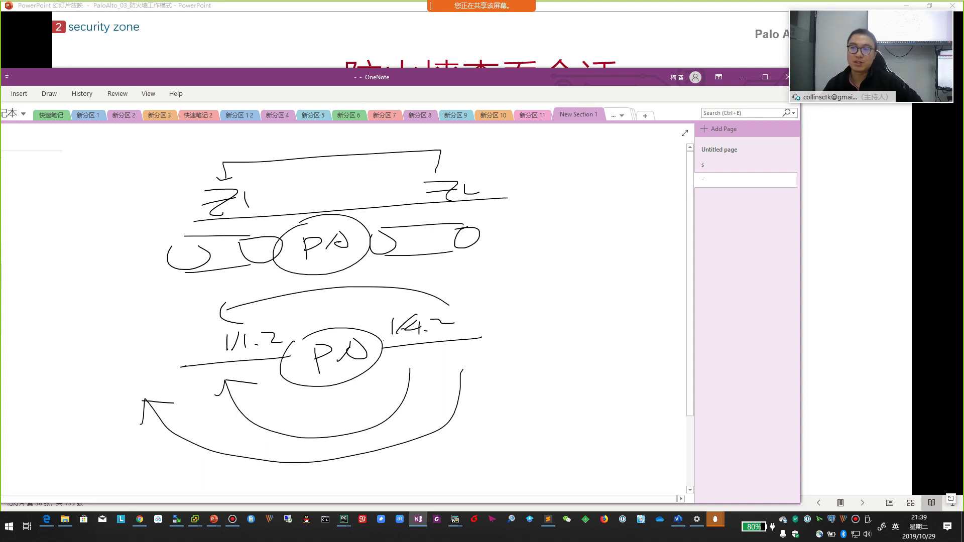
left_click(742, 76)
key("Right")
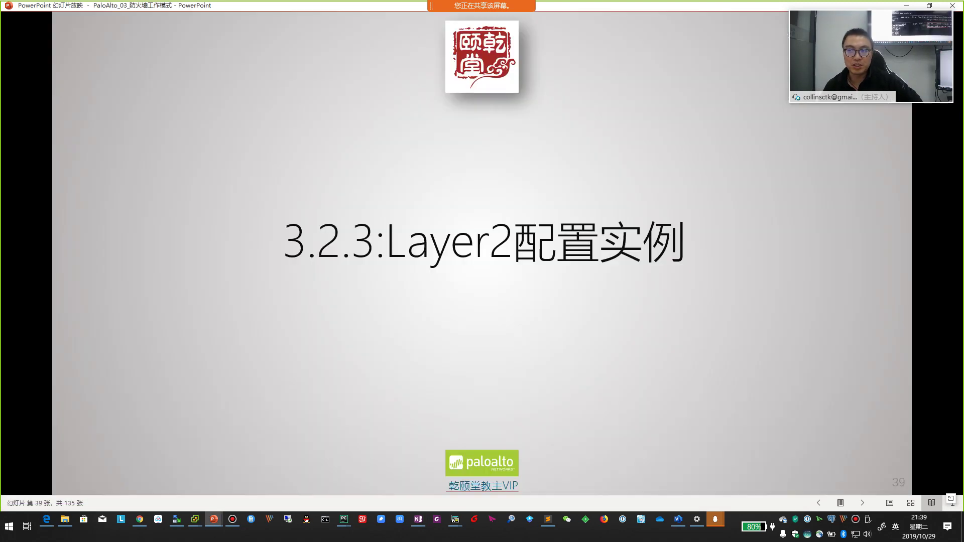